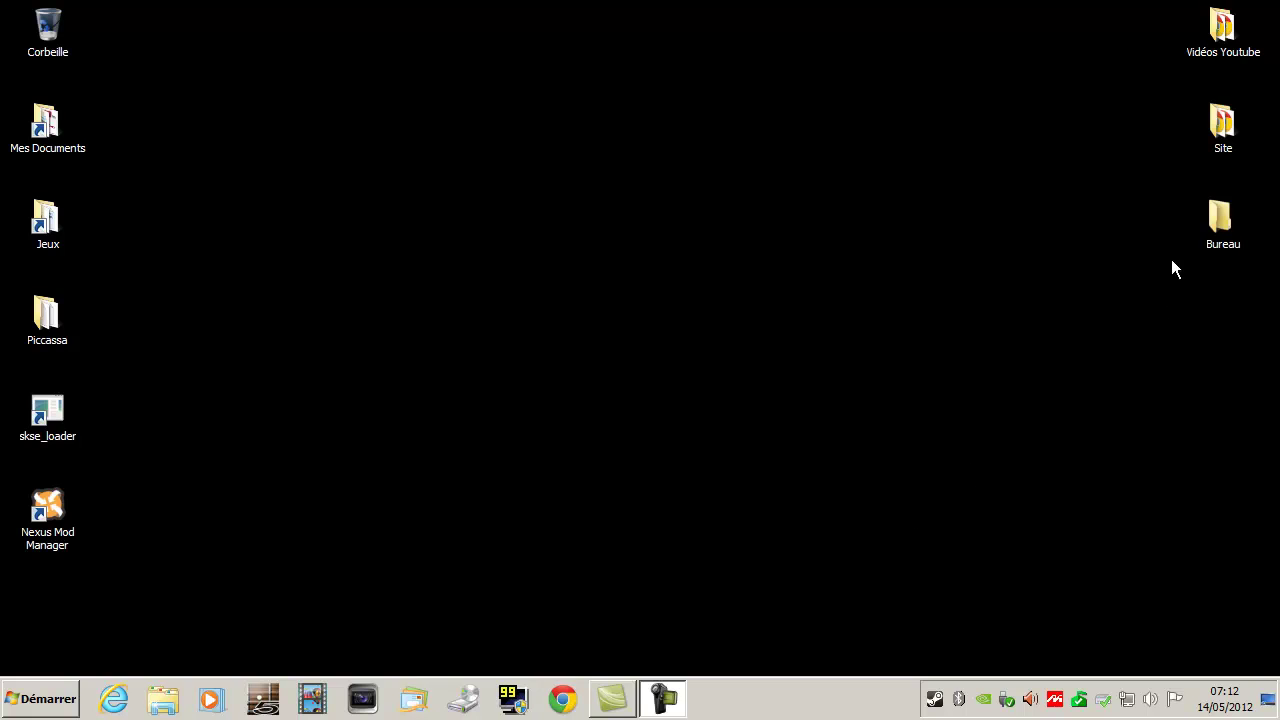
# - Open the Skyrim Origins shortcut from the desktop's Site folder, look over the forum index, and close the browser
pyautogui.doubleClick(1222, 135)
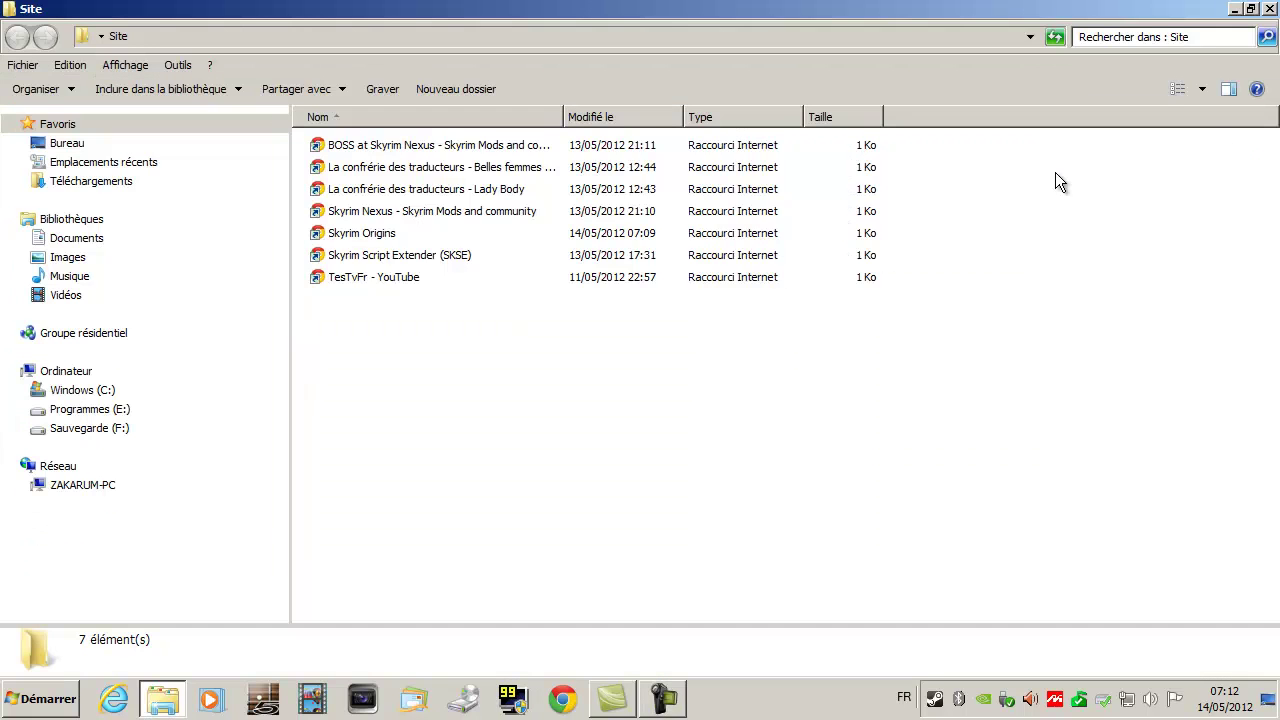
pyautogui.doubleClick(378, 234)
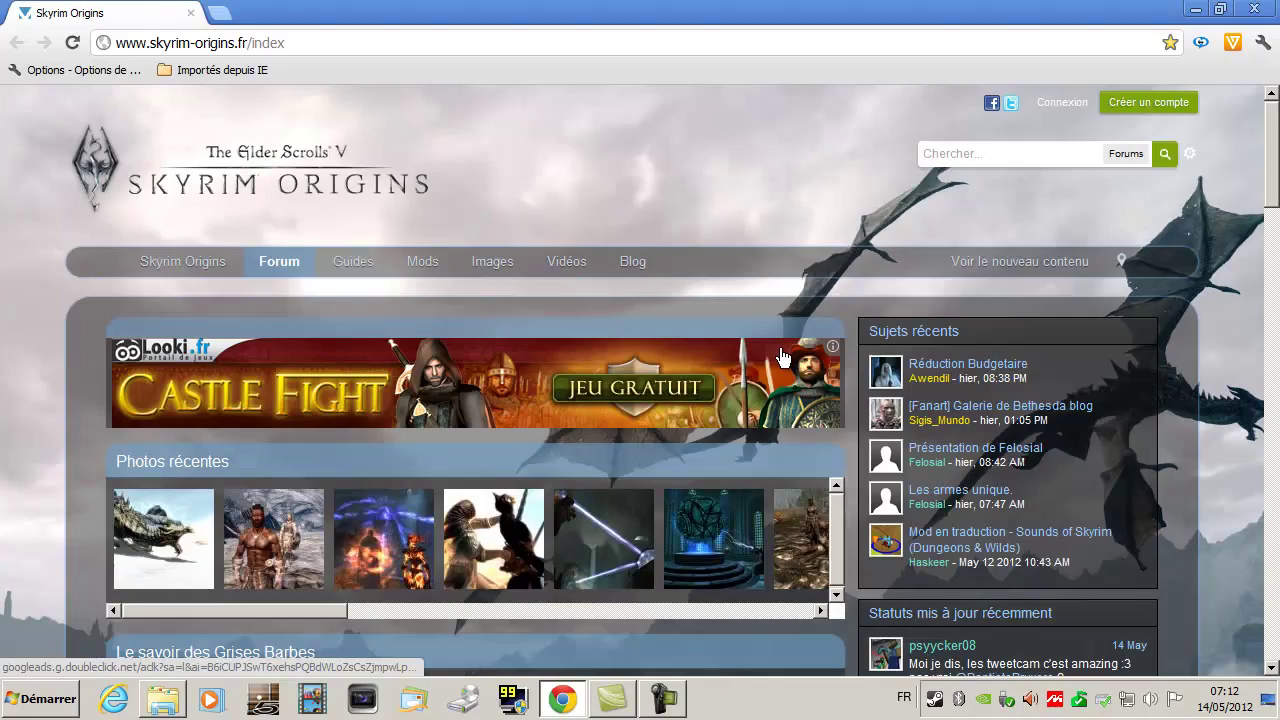
pyautogui.scroll(-7, 772, 358)
pyautogui.scroll(-20, 770, 374)
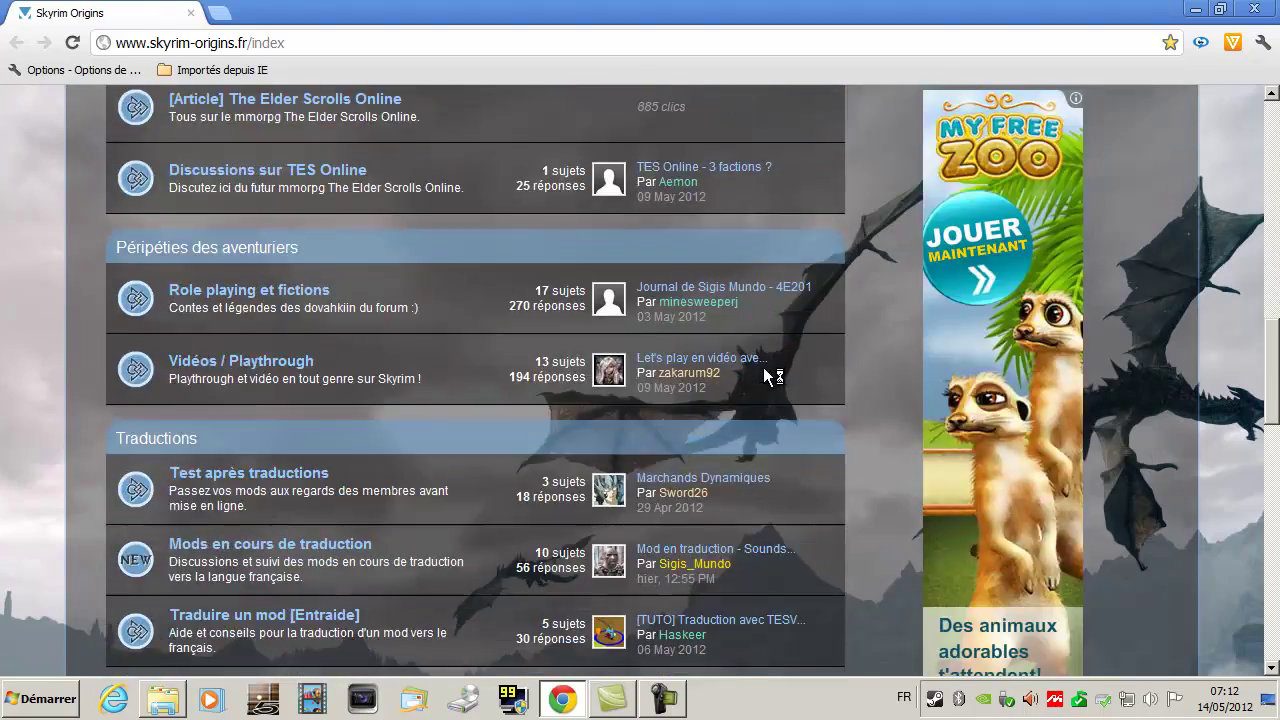
pyautogui.scroll(20, 757, 378)
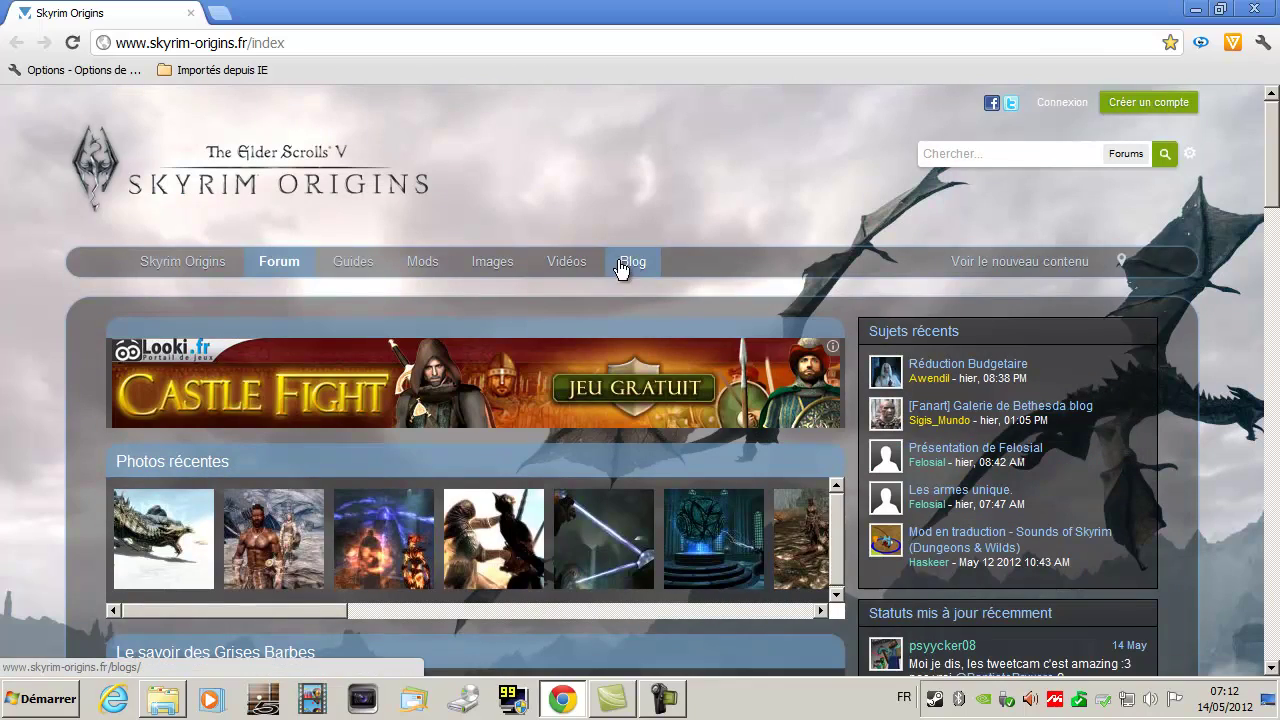
pyautogui.scroll(-3, 564, 317)
pyautogui.scroll(-20, 566, 322)
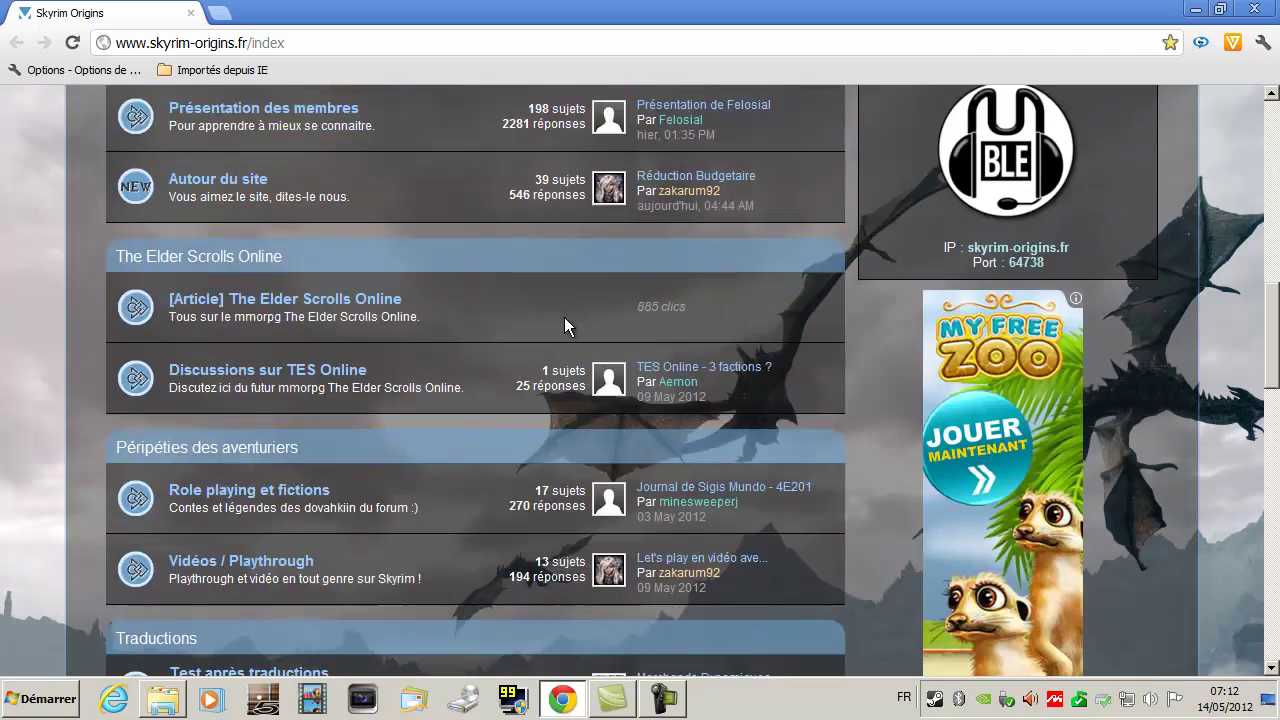
pyautogui.scroll(20, 564, 316)
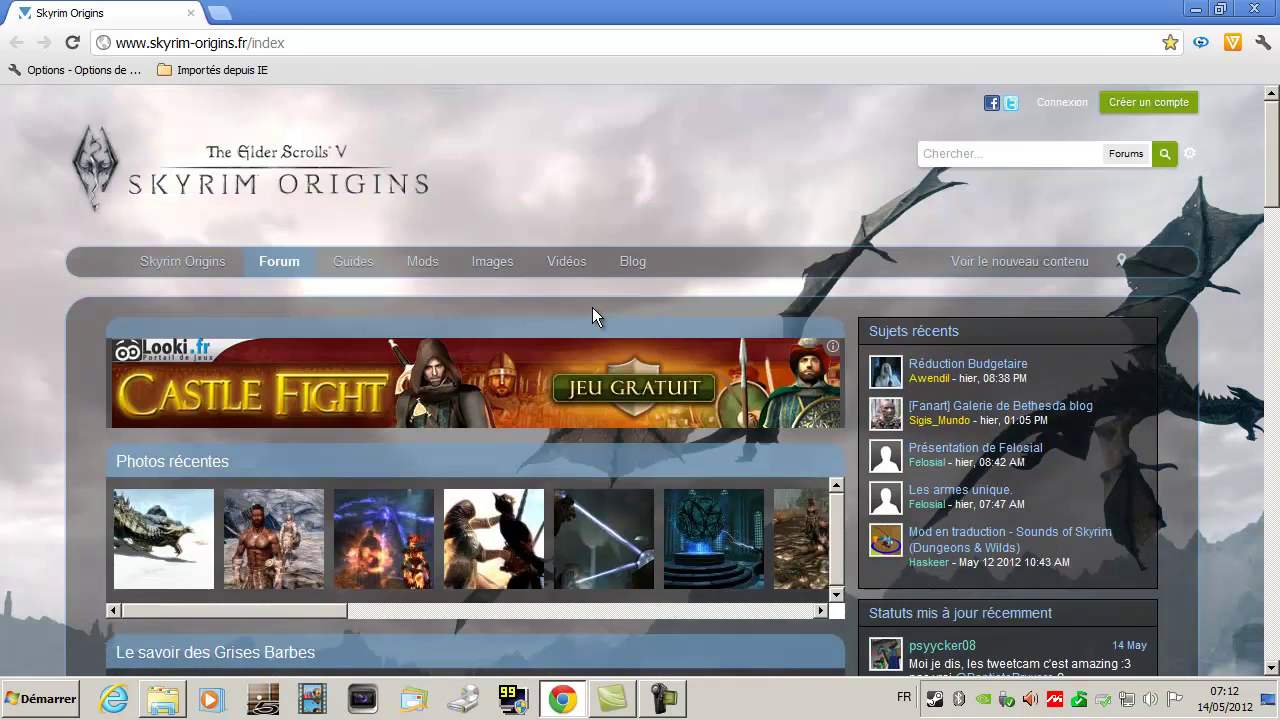
pyautogui.click(1262, 10)
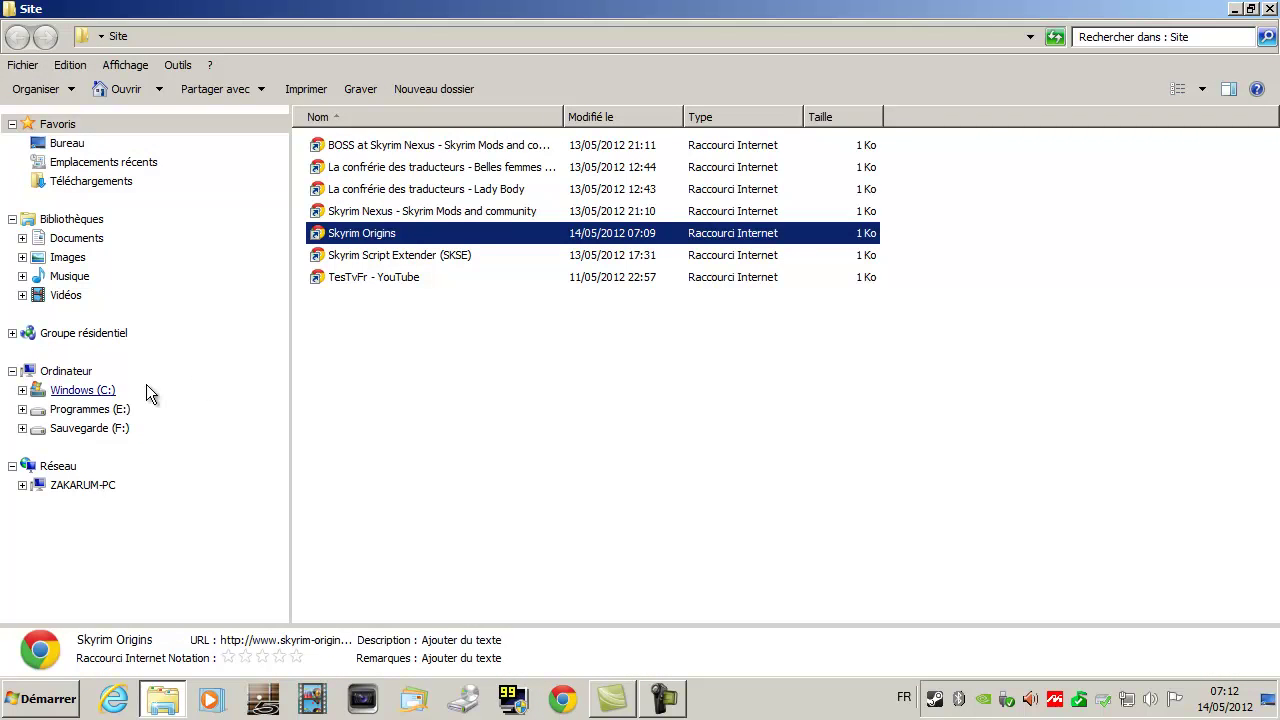
# - Expand the Programmes (E:) drive in the folder tree and open its Jeux folder
pyautogui.click(88, 396)
pyautogui.click(91, 414)
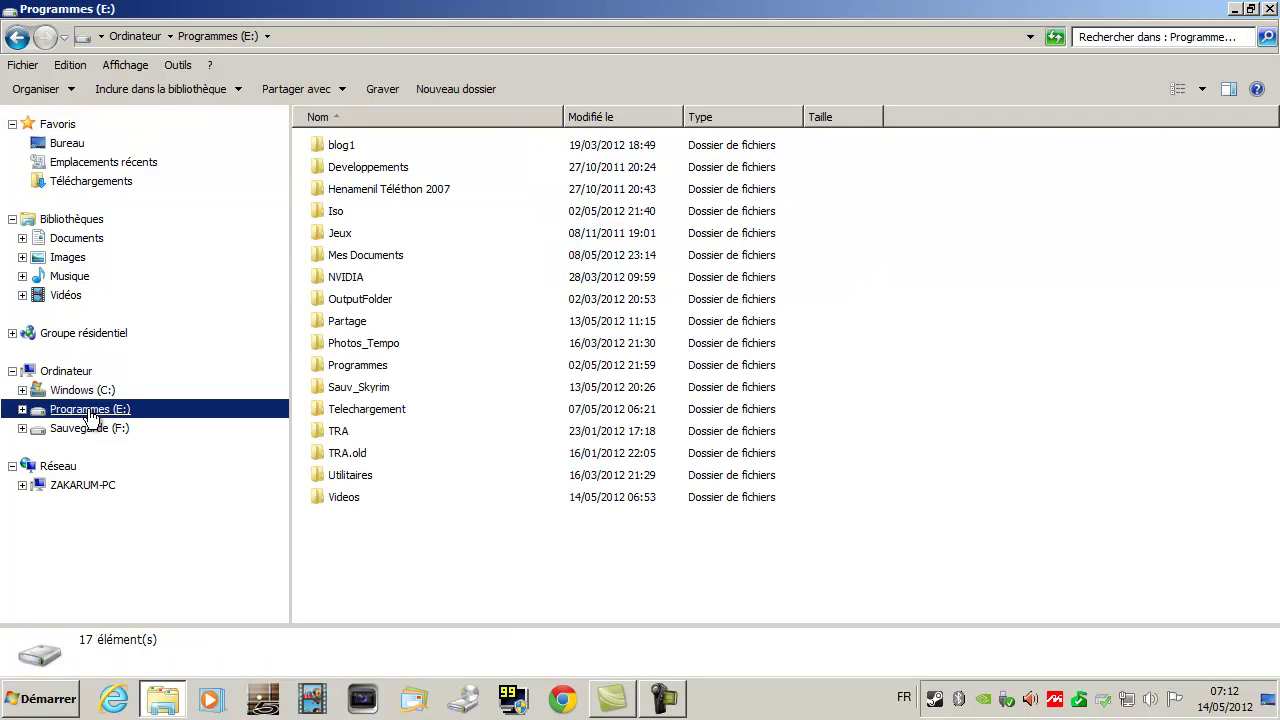
pyautogui.click(22, 409)
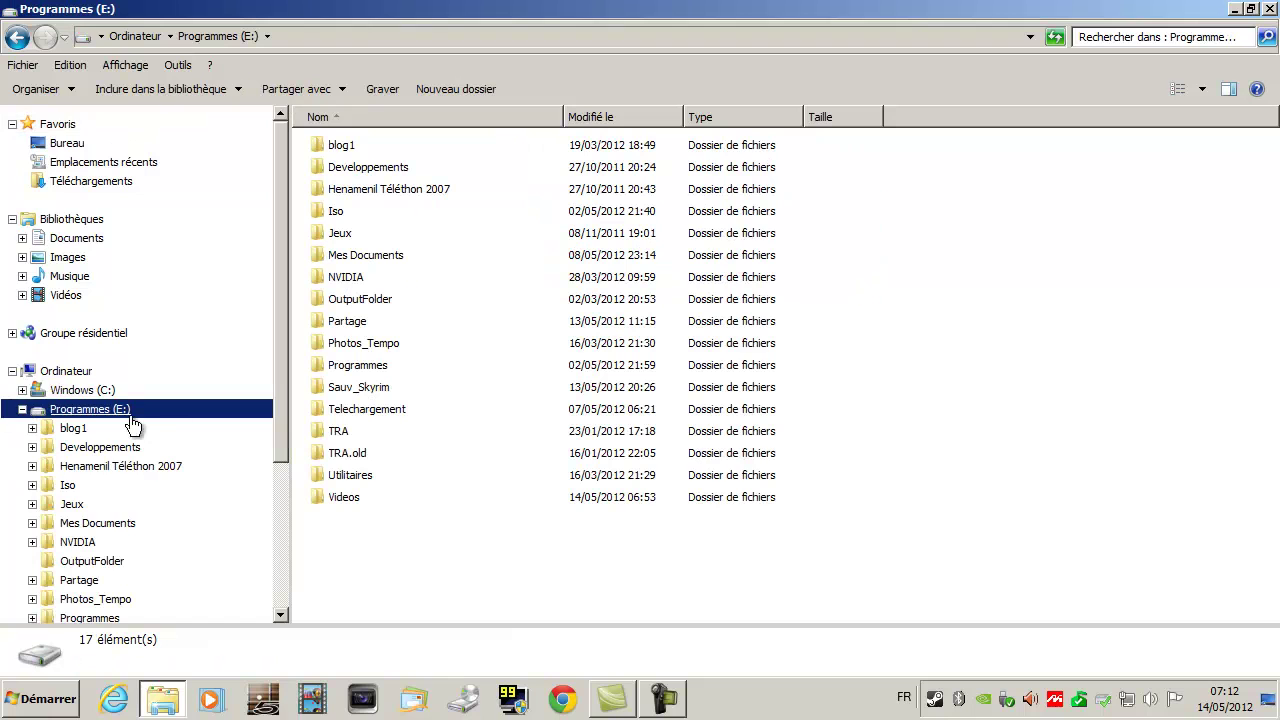
pyautogui.moveTo(287, 419); pyautogui.dragTo(287, 527)
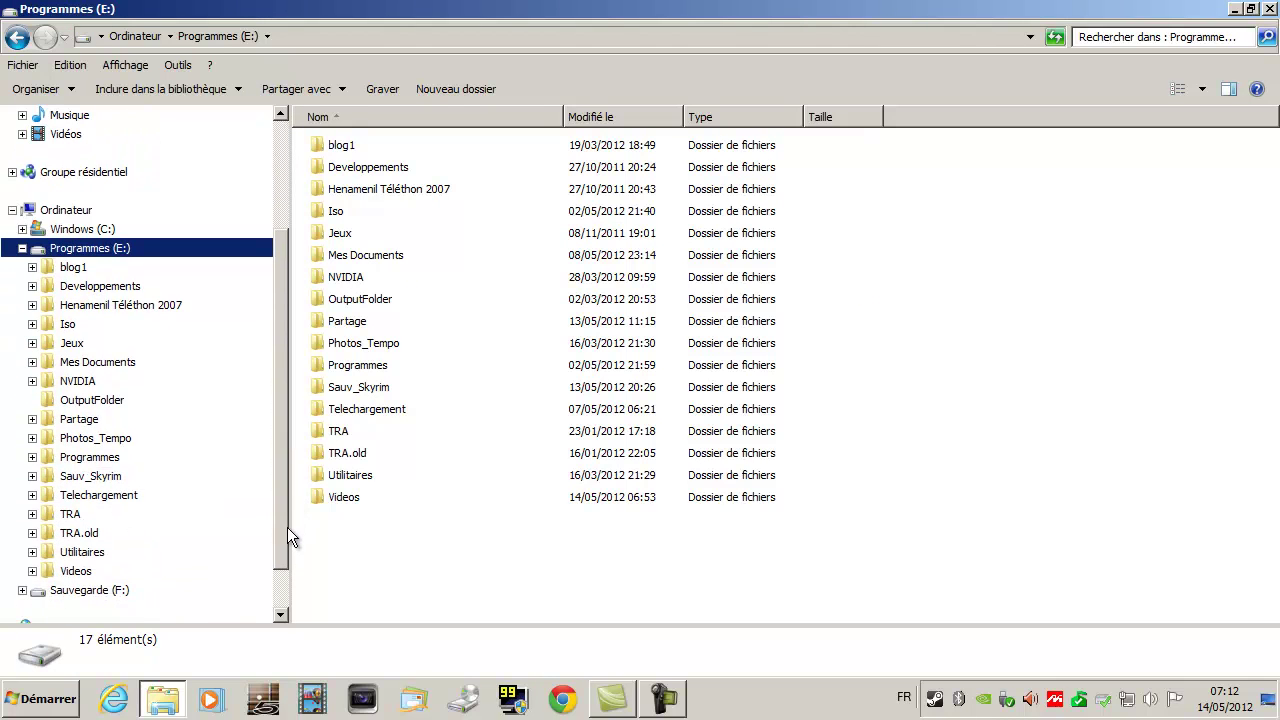
pyautogui.click(22, 248)
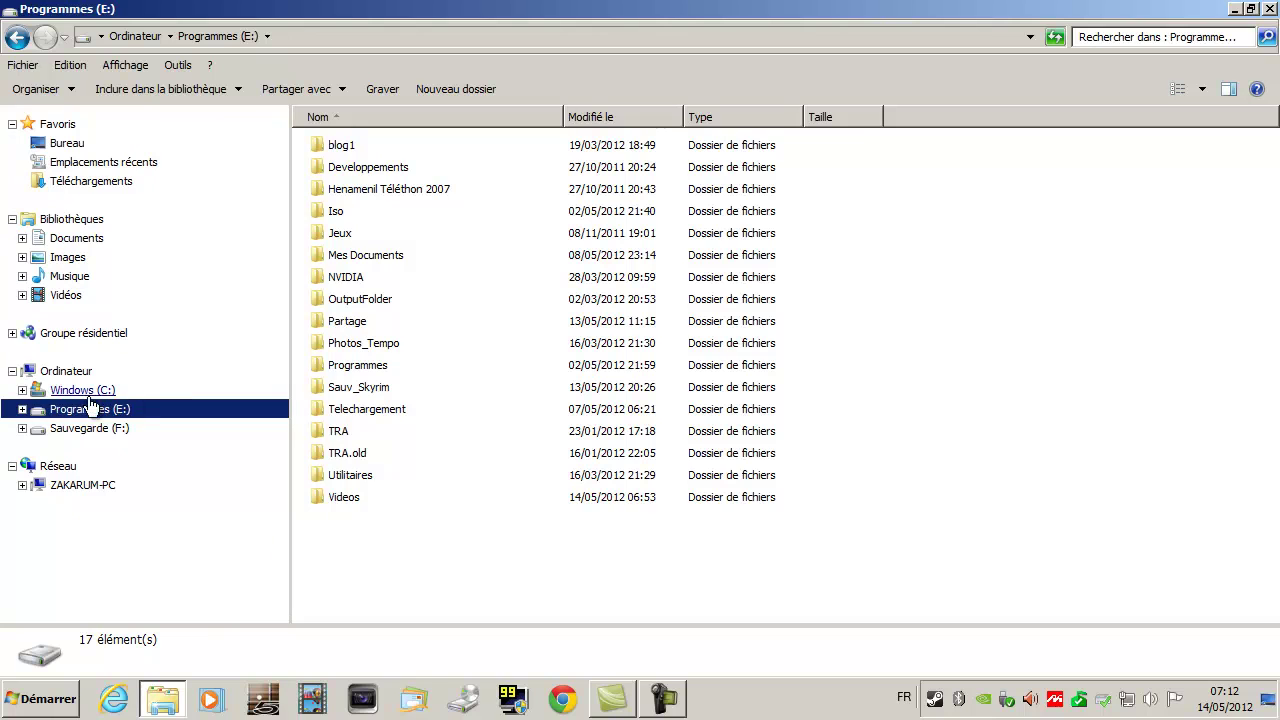
pyautogui.click(22, 409)
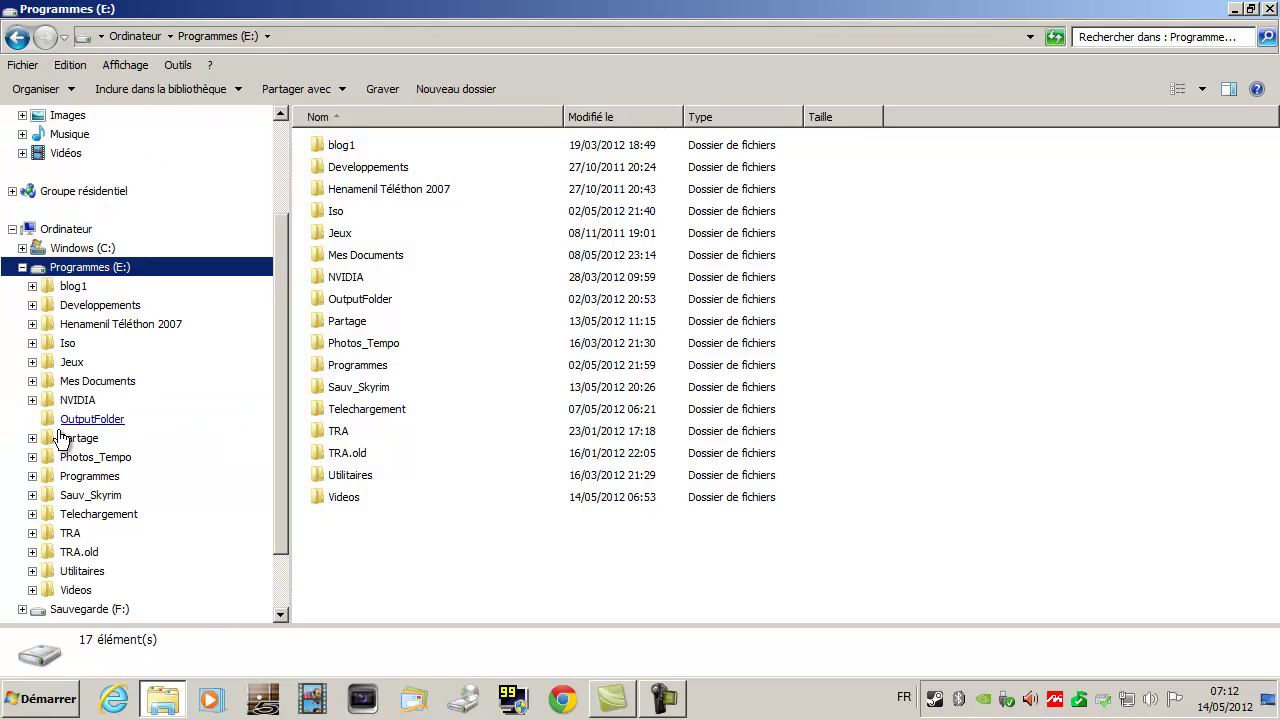
pyautogui.click(72, 364)
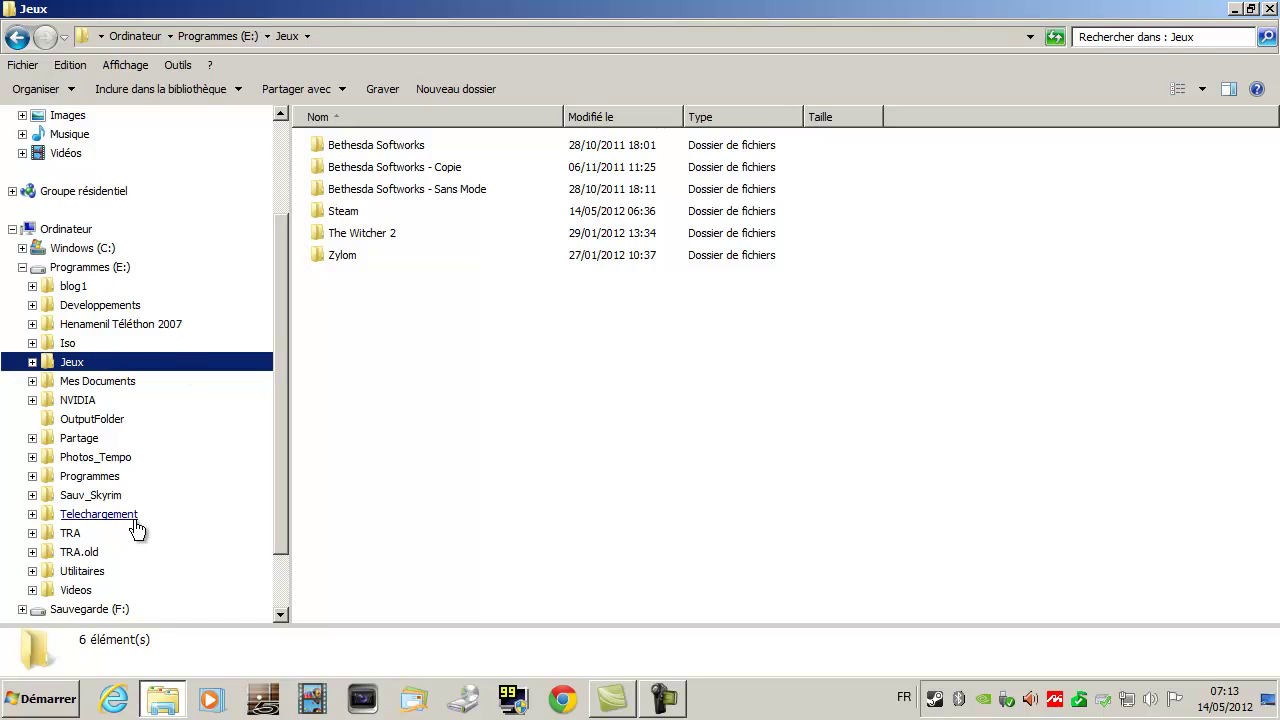
# - Open Sauv_Skyrim on Programmes (E:) and highlight 01-skyrim_Sans_Mod, 02-skyrim_Sans_Mod_Dernierre_Version and 21_Skyrim_13_05_2012 one after another
pyautogui.click(92, 495)
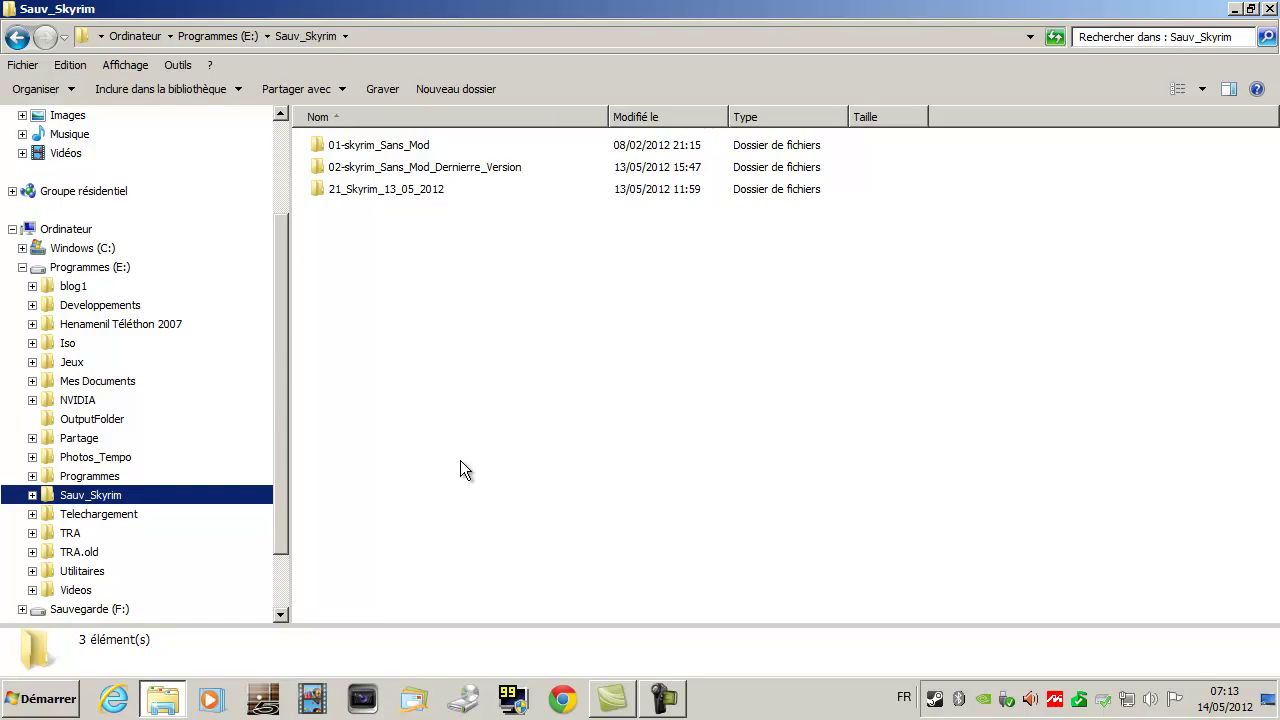
pyautogui.click(378, 152)
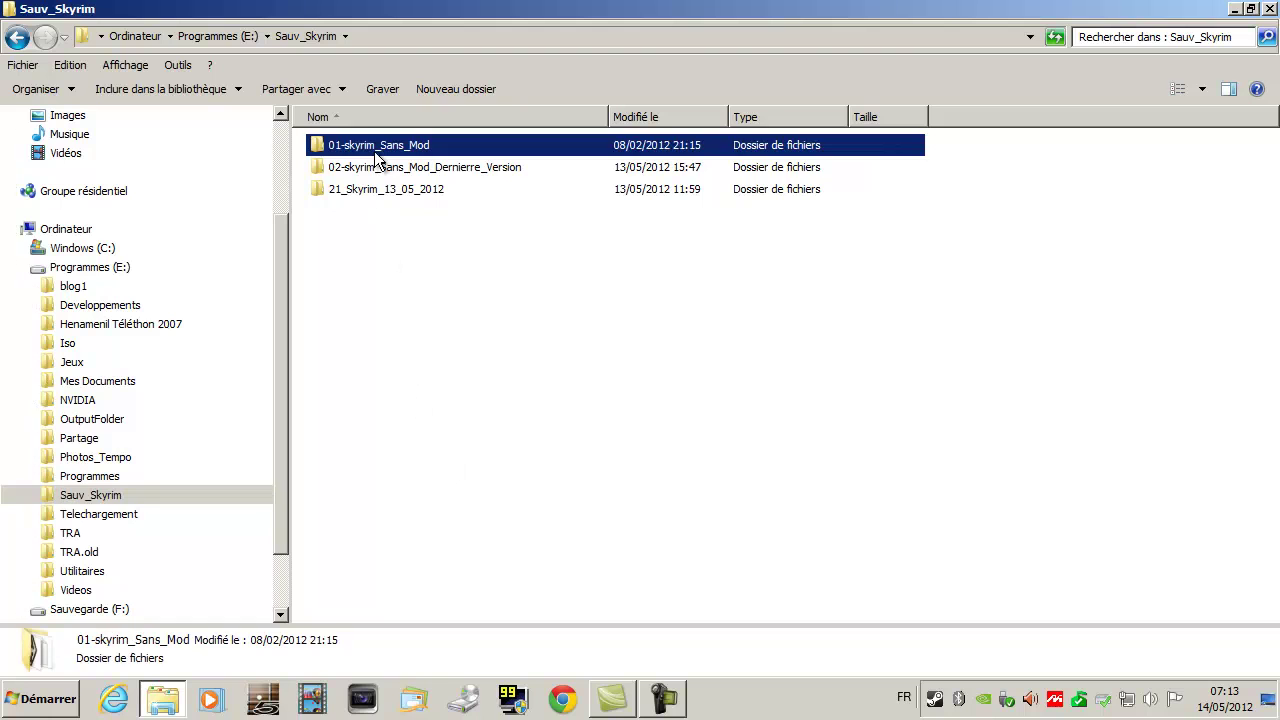
pyautogui.click(378, 172)
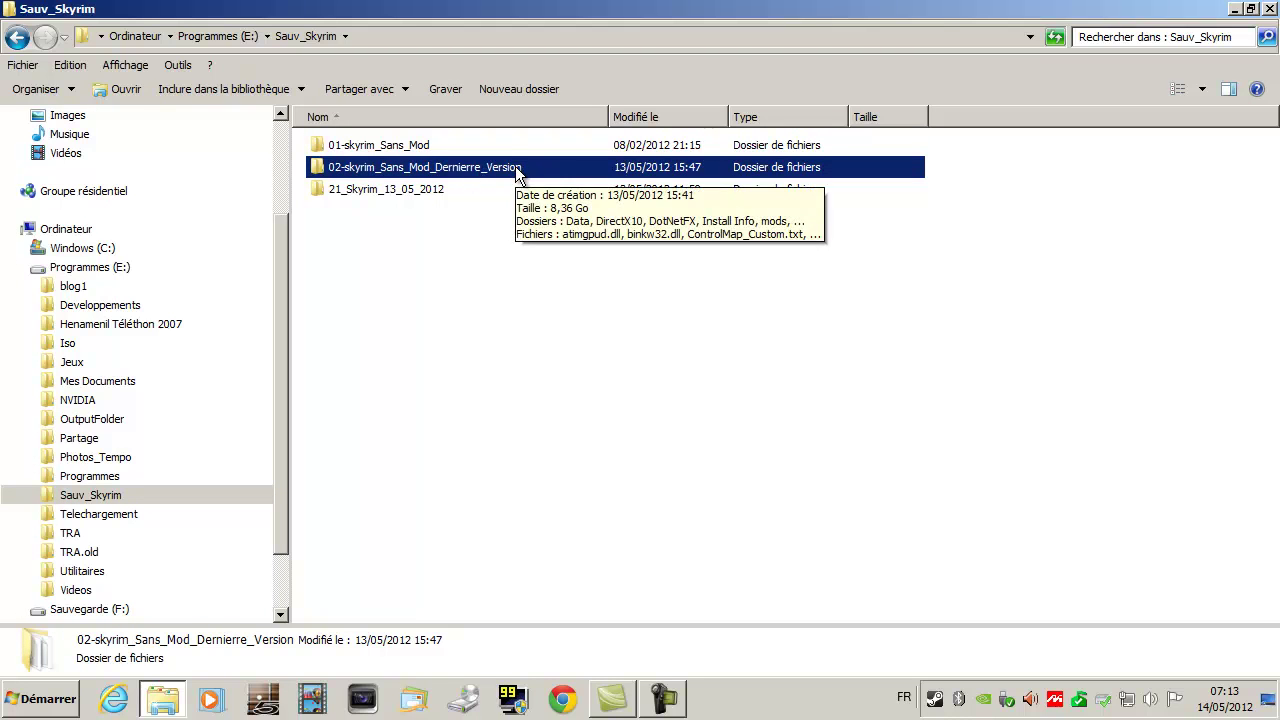
pyautogui.click(388, 190)
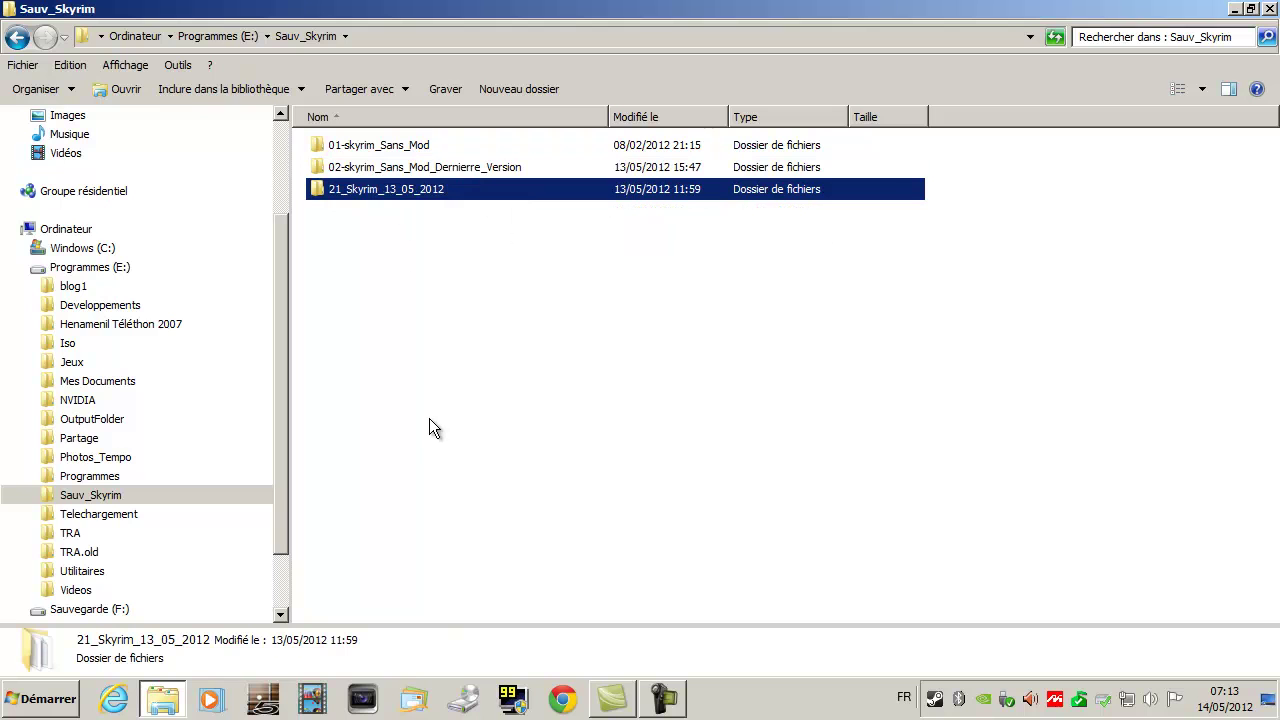
# - Look through the files in the 21_Skyrim_13_05_2012 backup and expand Sauv_Skyrim in the folder tree
pyautogui.doubleClick(362, 193)
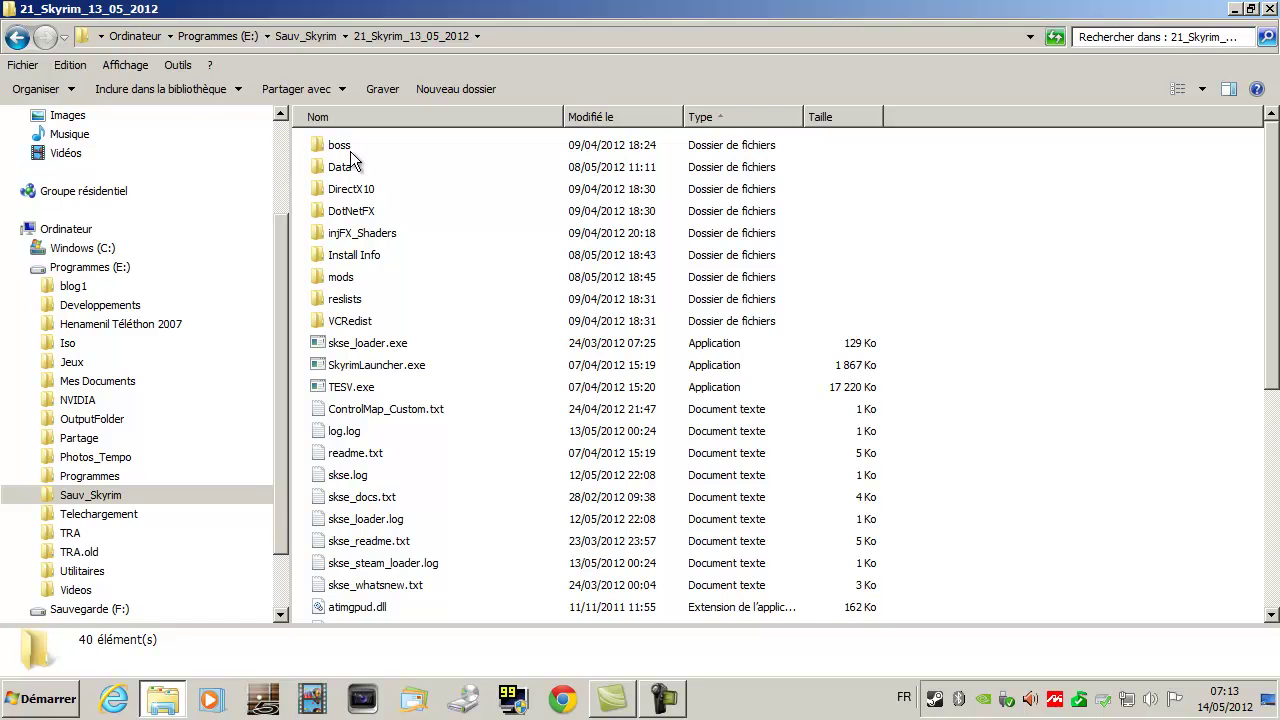
pyautogui.scroll(-6, 527, 400)
pyautogui.scroll(6, 530, 400)
pyautogui.moveTo(282, 424); pyautogui.dragTo(281, 553)
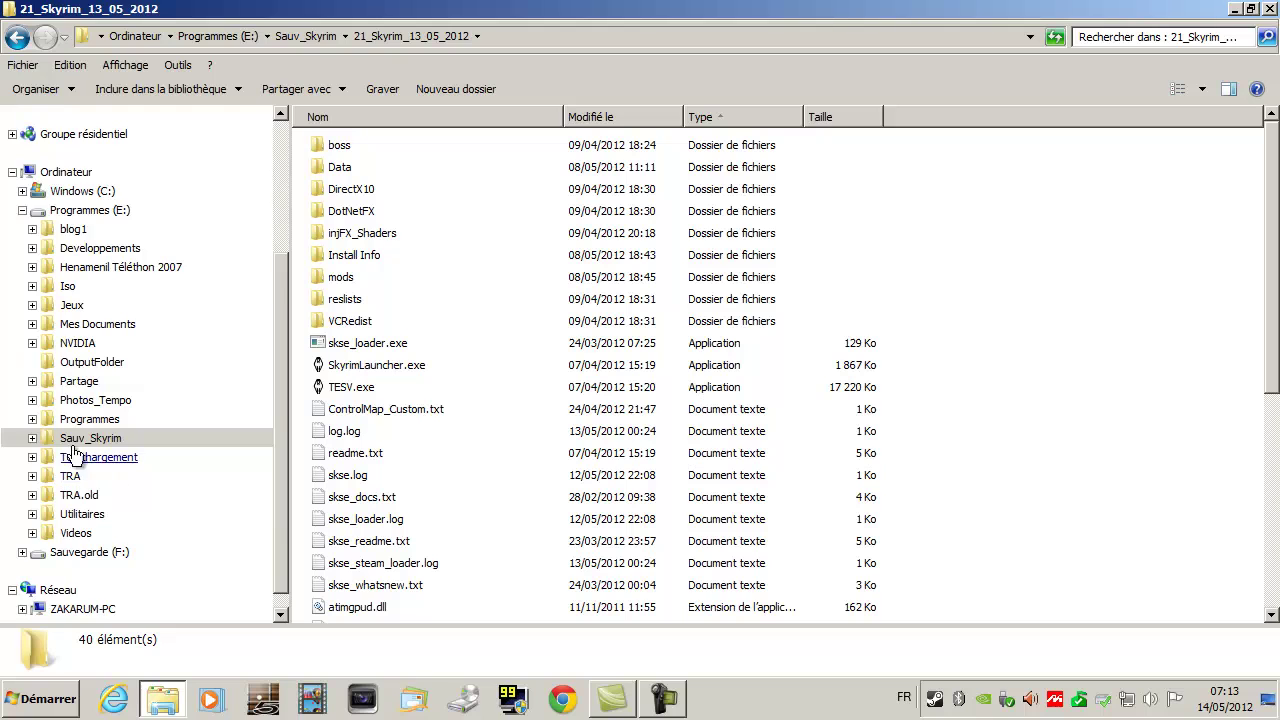
pyautogui.click(24, 439)
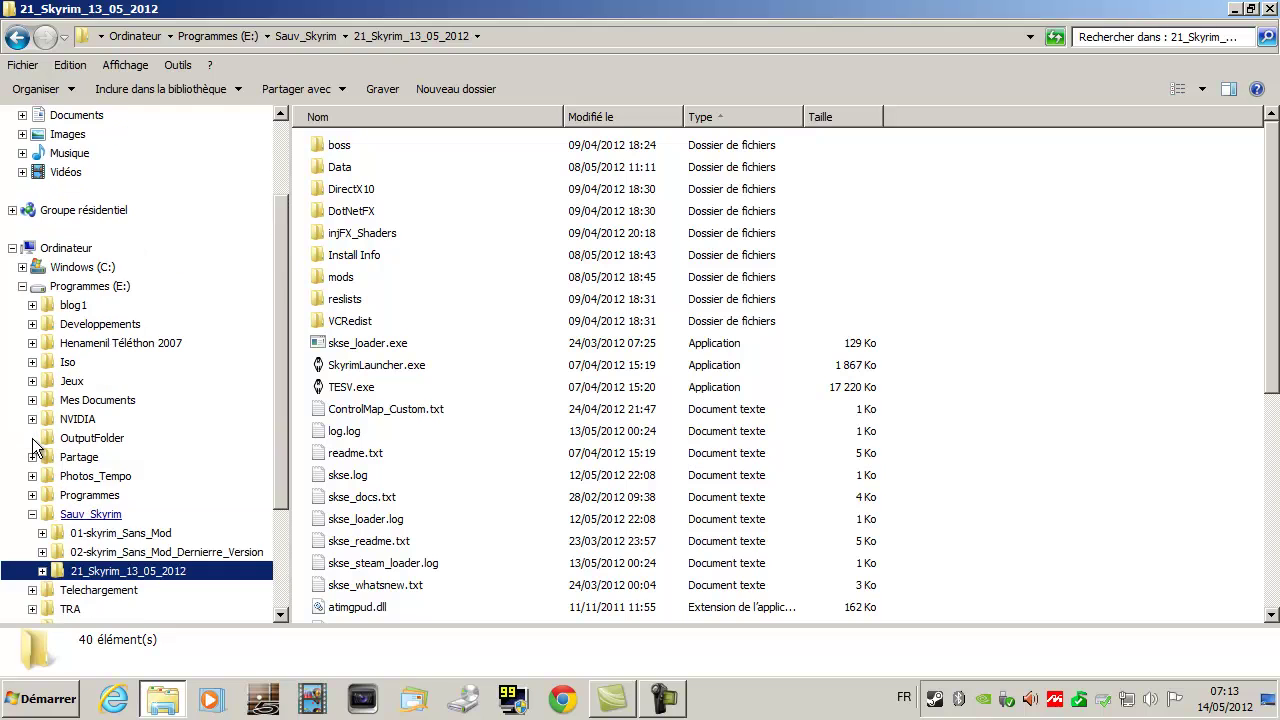
# - Open the installed game folder at Jeux > Steam > SteamApps > common > skyrim
pyautogui.click(72, 386)
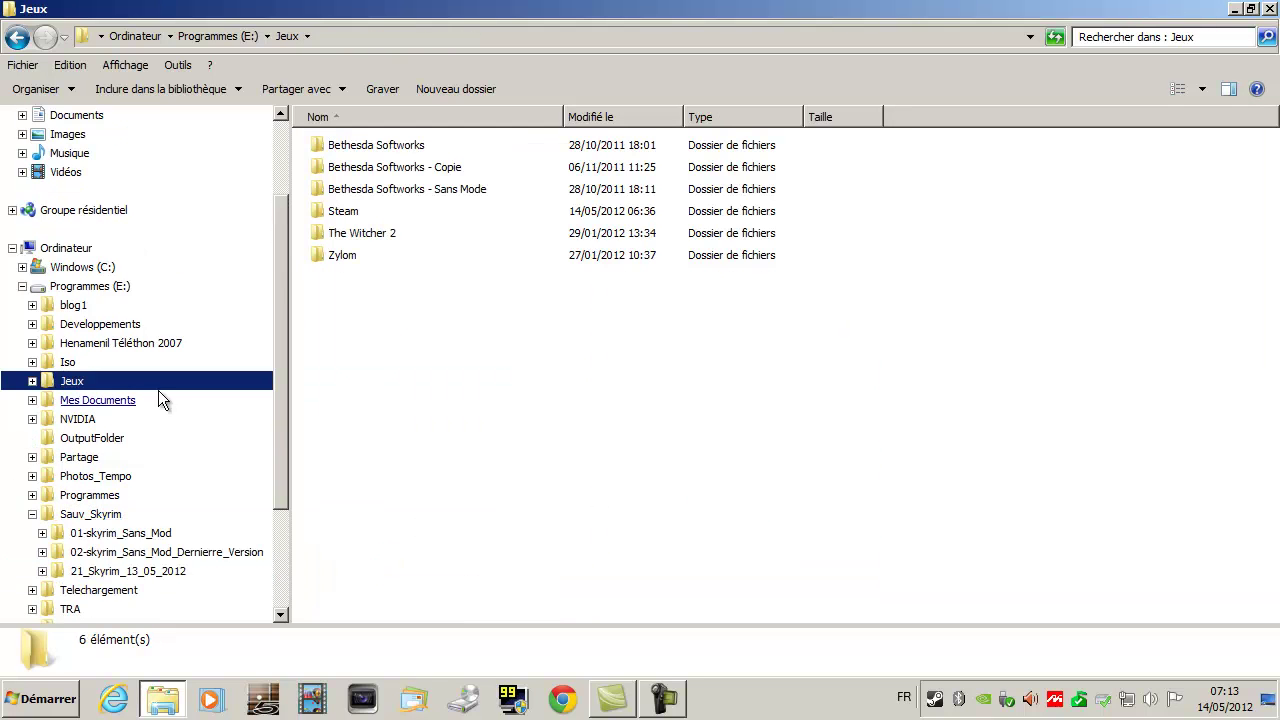
pyautogui.doubleClick(351, 218)
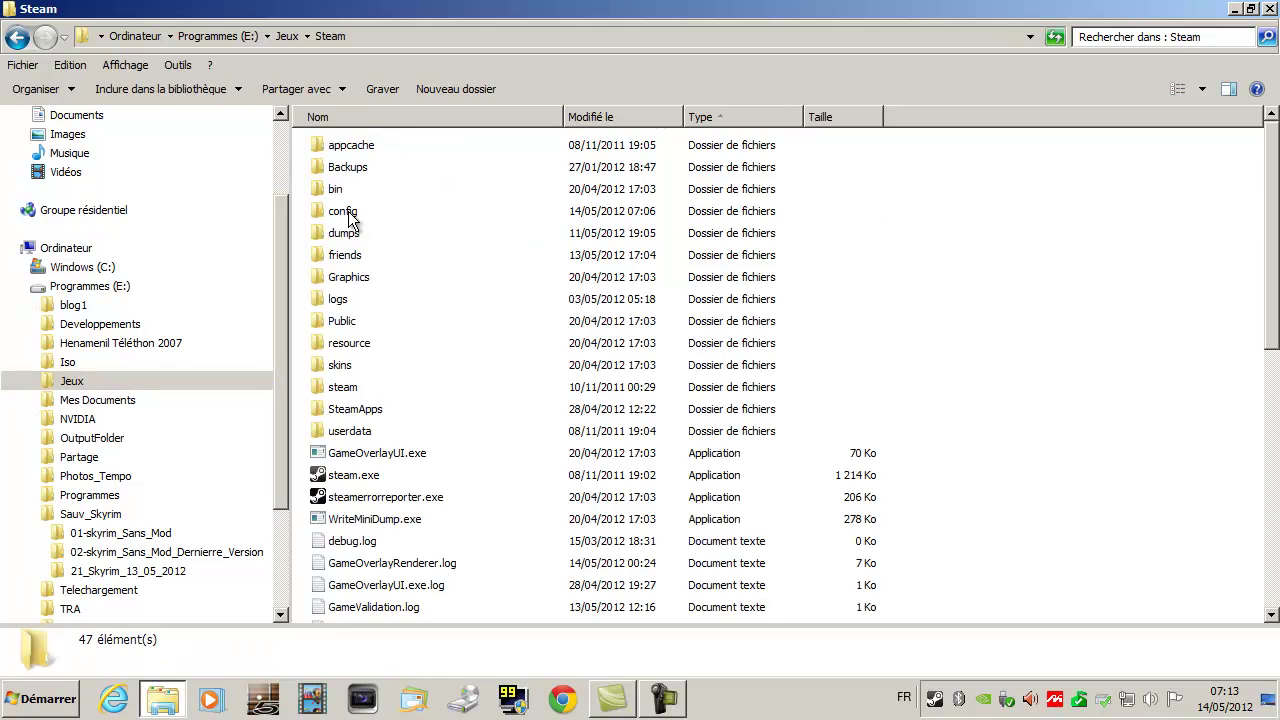
pyautogui.doubleClick(354, 412)
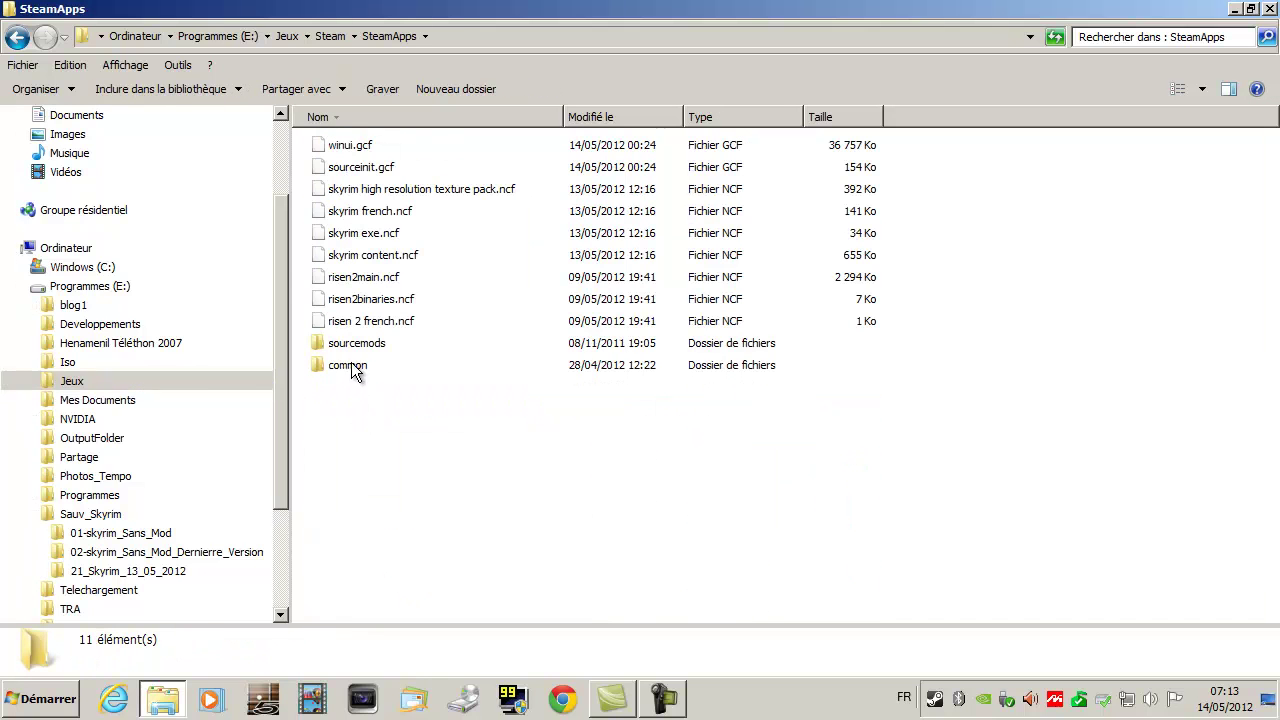
pyautogui.click(349, 365)
pyautogui.doubleClick(349, 365)
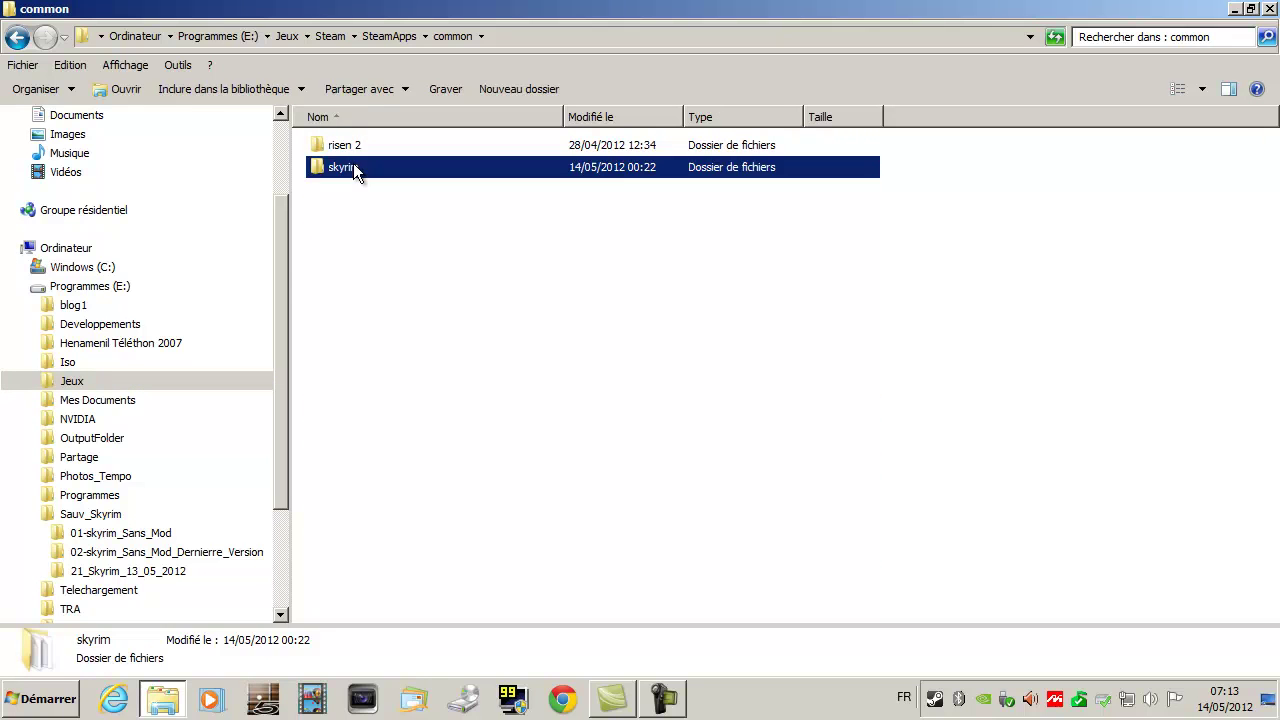
pyautogui.doubleClick(353, 165)
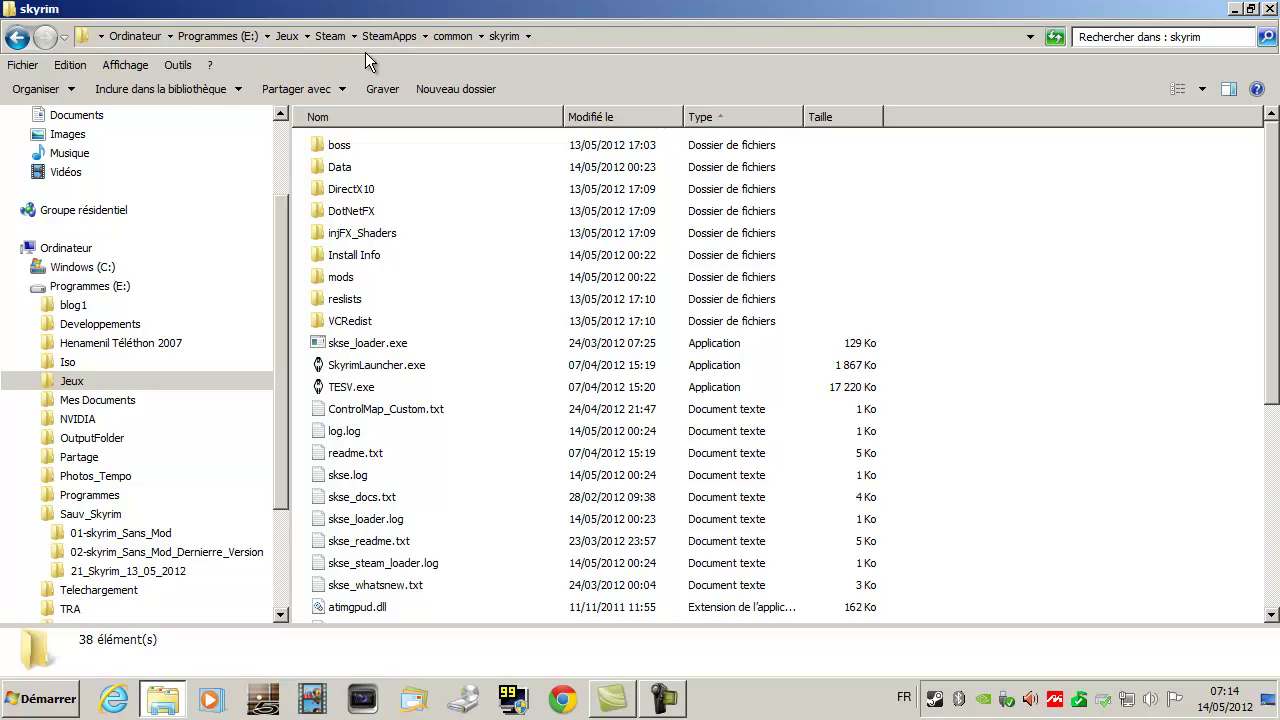
# - View the Windows (C:) drive's contents and return to the skyrim folder under Jeux > Steam > SteamApps > common
pyautogui.click(80, 268)
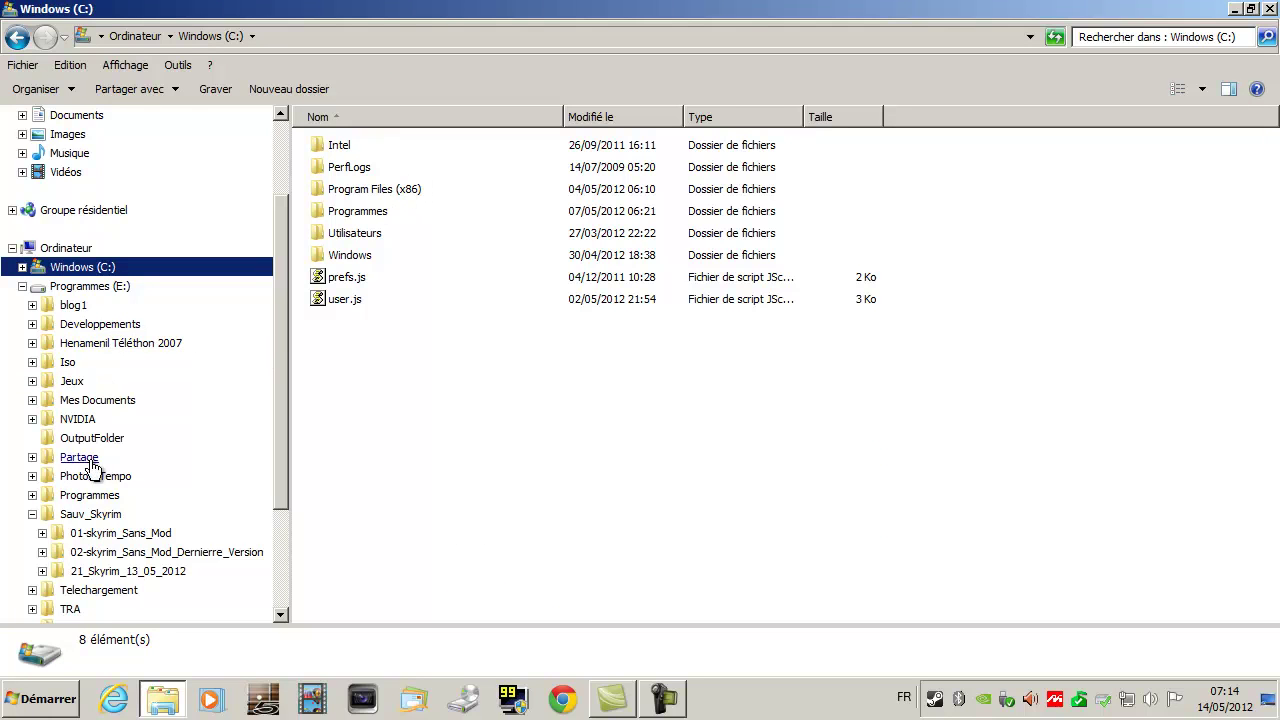
pyautogui.click(72, 384)
pyautogui.doubleClick(343, 211)
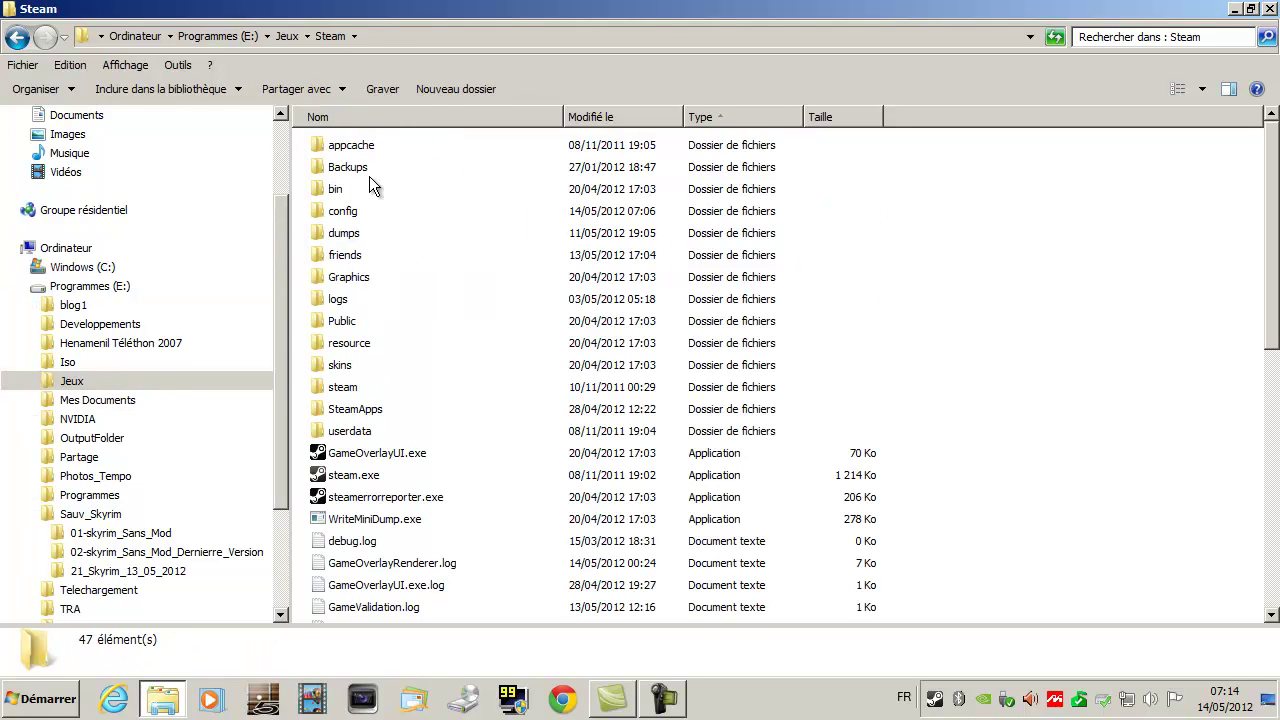
pyautogui.doubleClick(355, 410)
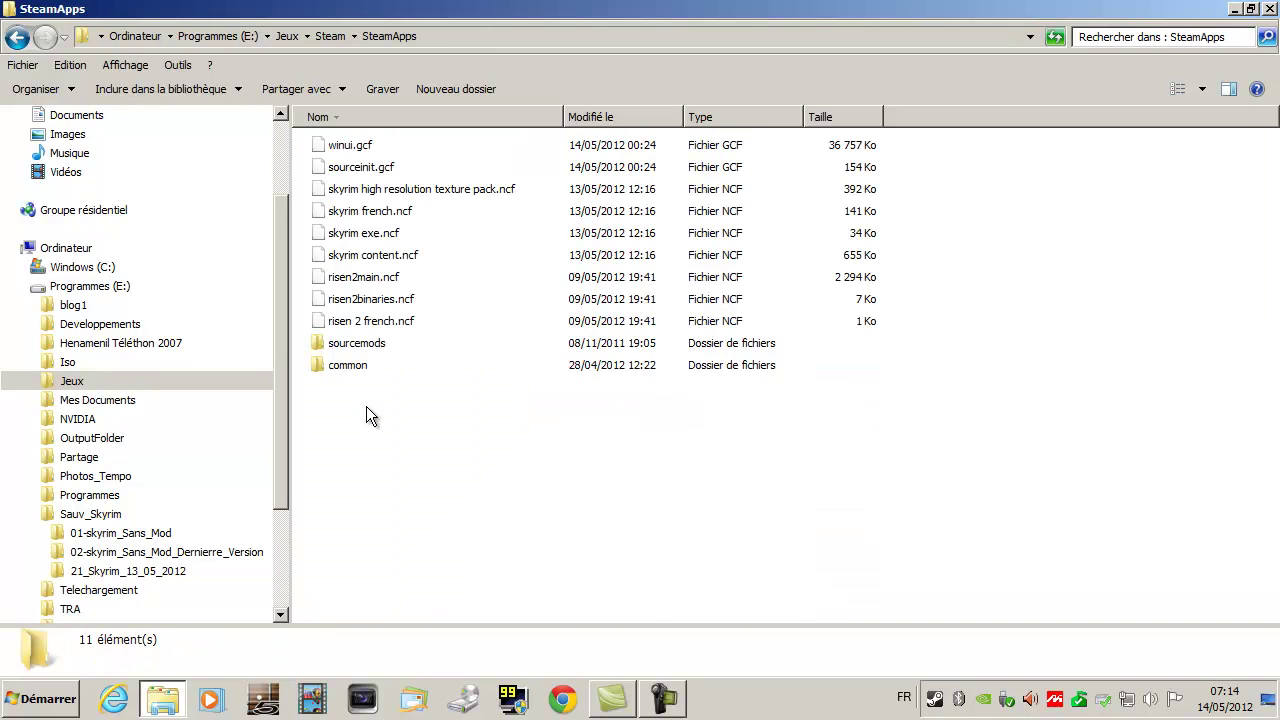
pyautogui.doubleClick(348, 365)
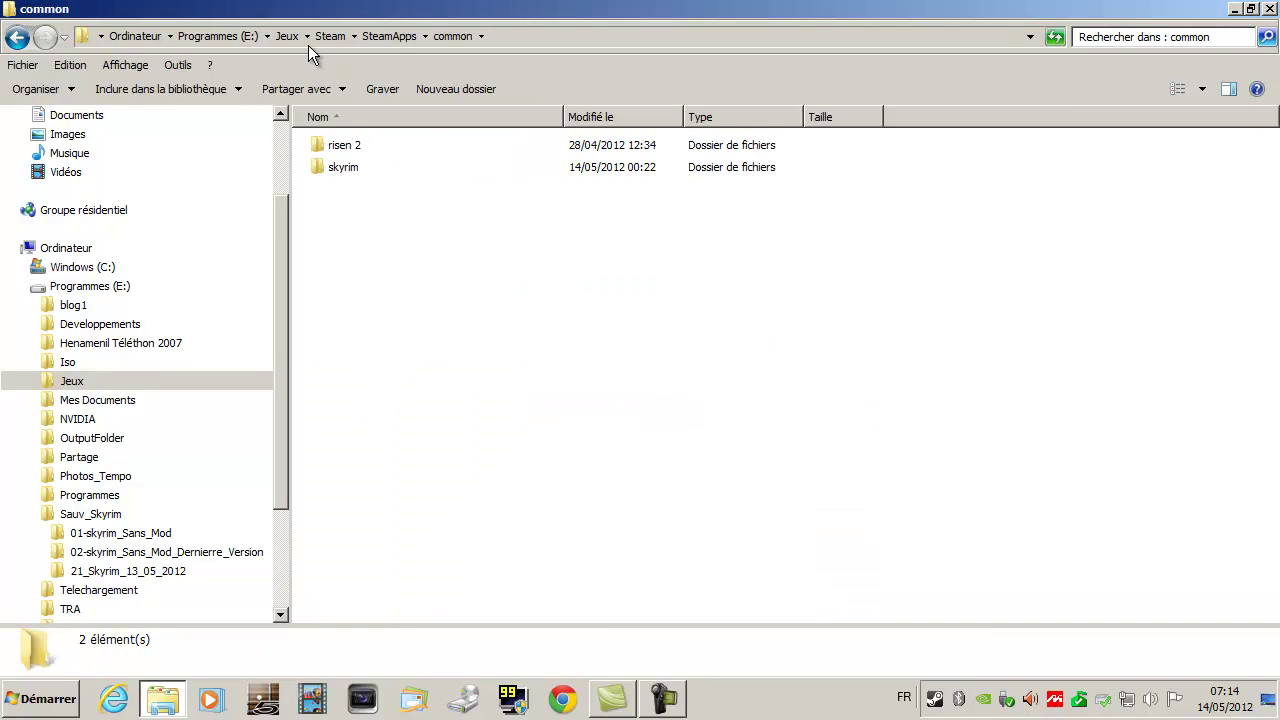
pyautogui.doubleClick(361, 166)
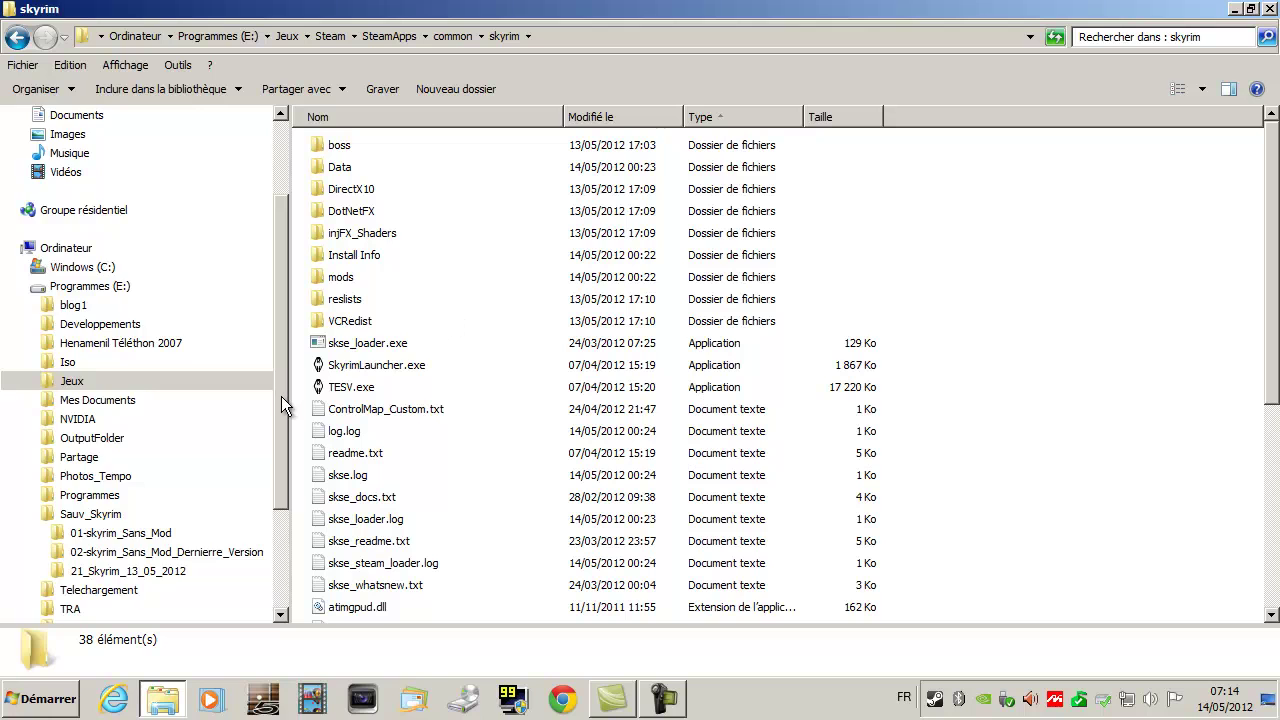
# - Display the contents of the 21_Skyrim_13_05_2012 backup folder to compare with the installed game
pyautogui.moveTo(283, 403); pyautogui.dragTo(246, 472)
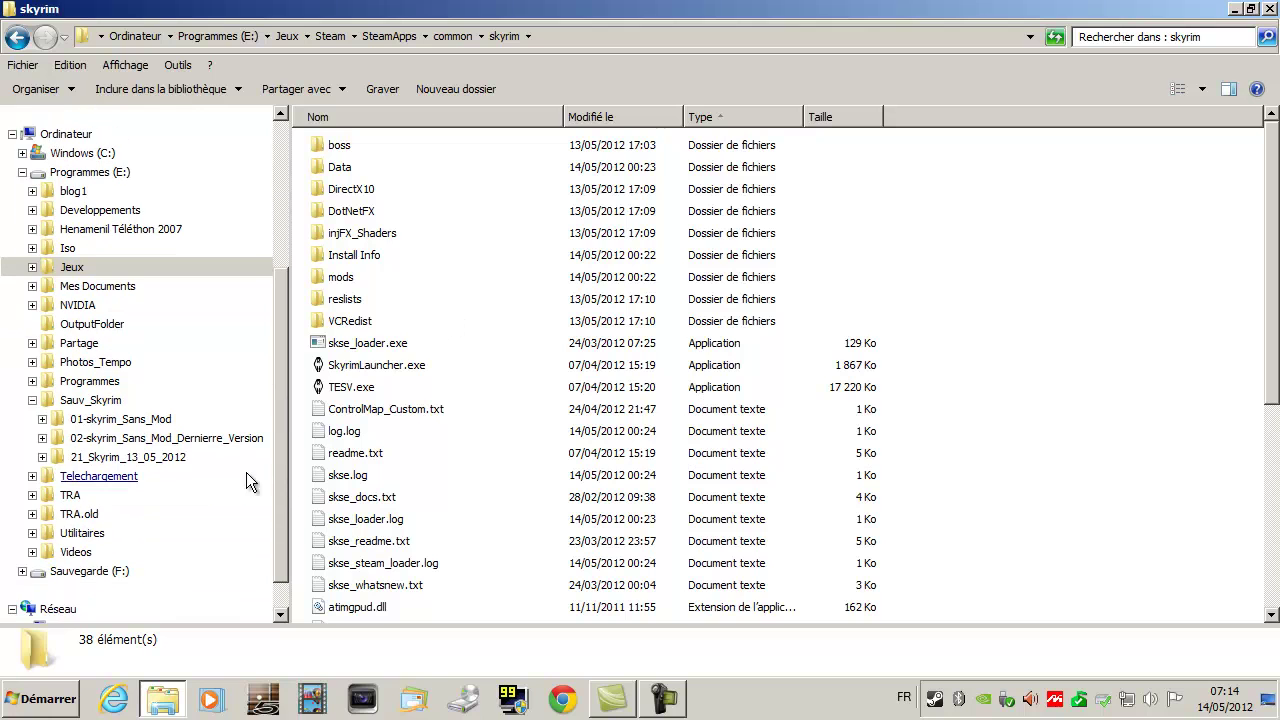
pyautogui.click(174, 463)
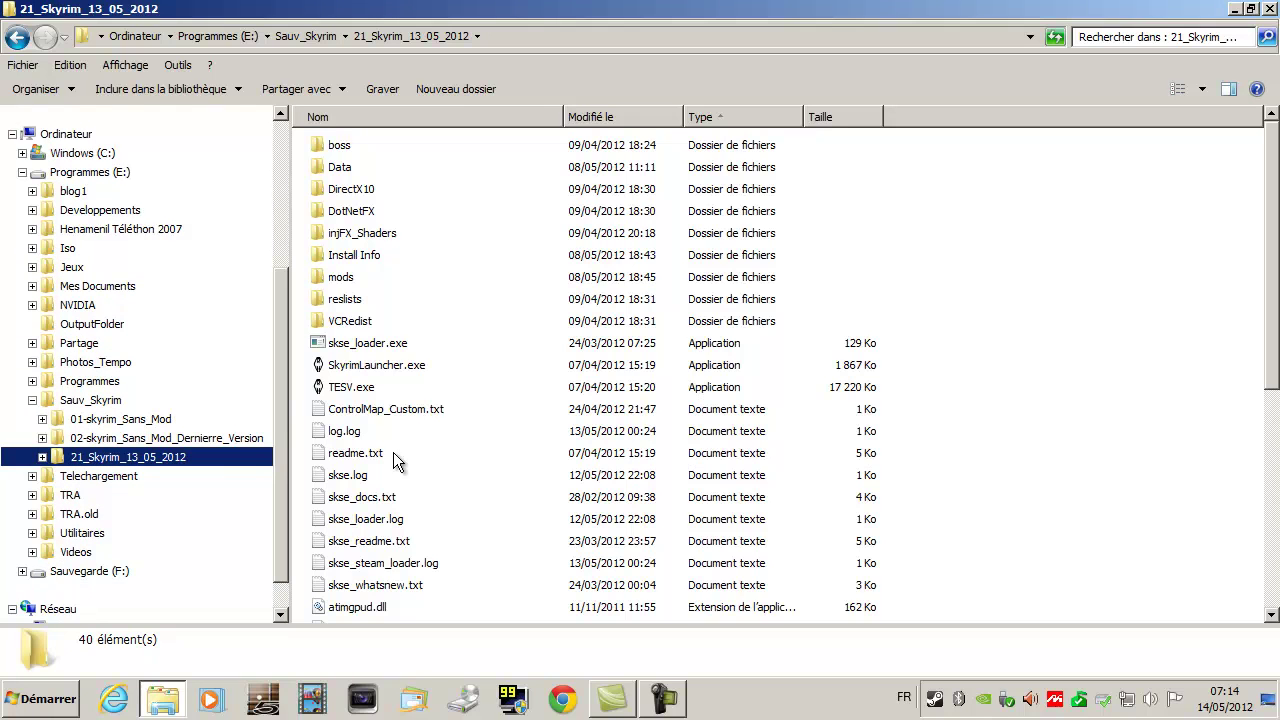
# - Permanently delete everything in the installed game folder at Jeux > Steam > SteamApps > common > skyrim
pyautogui.moveTo(284, 477); pyautogui.dragTo(294, 440)
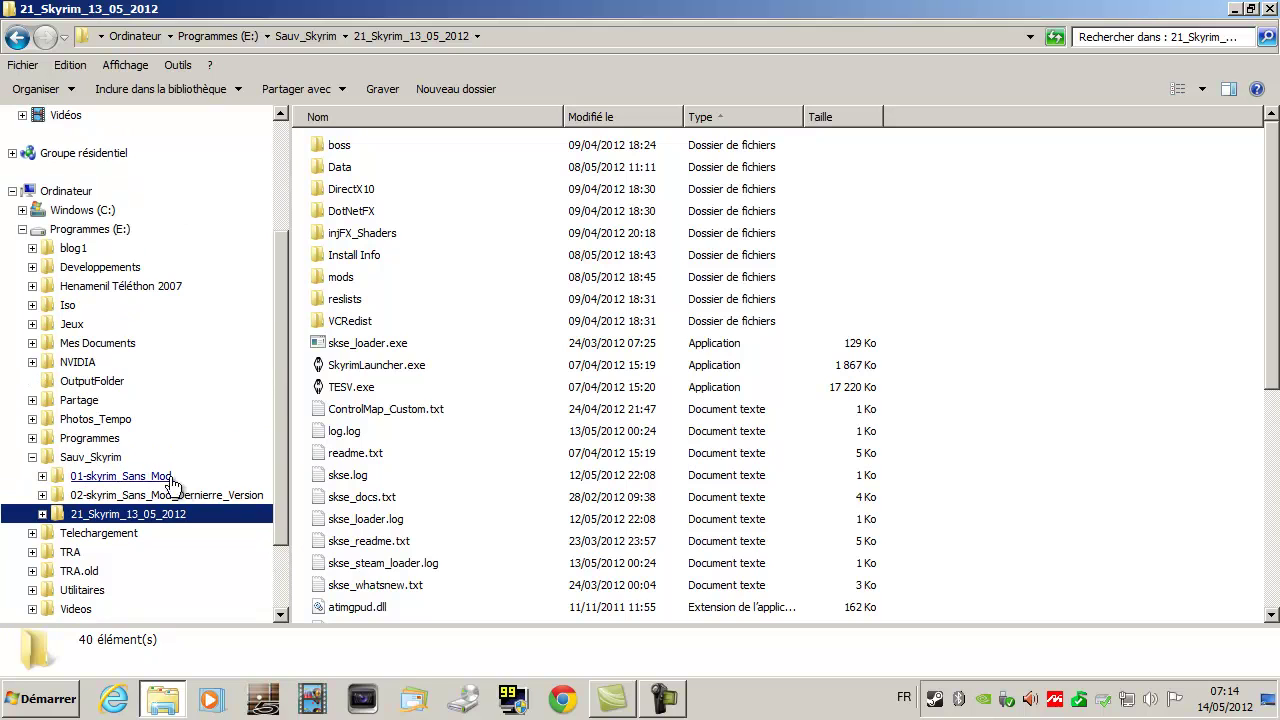
pyautogui.click(74, 324)
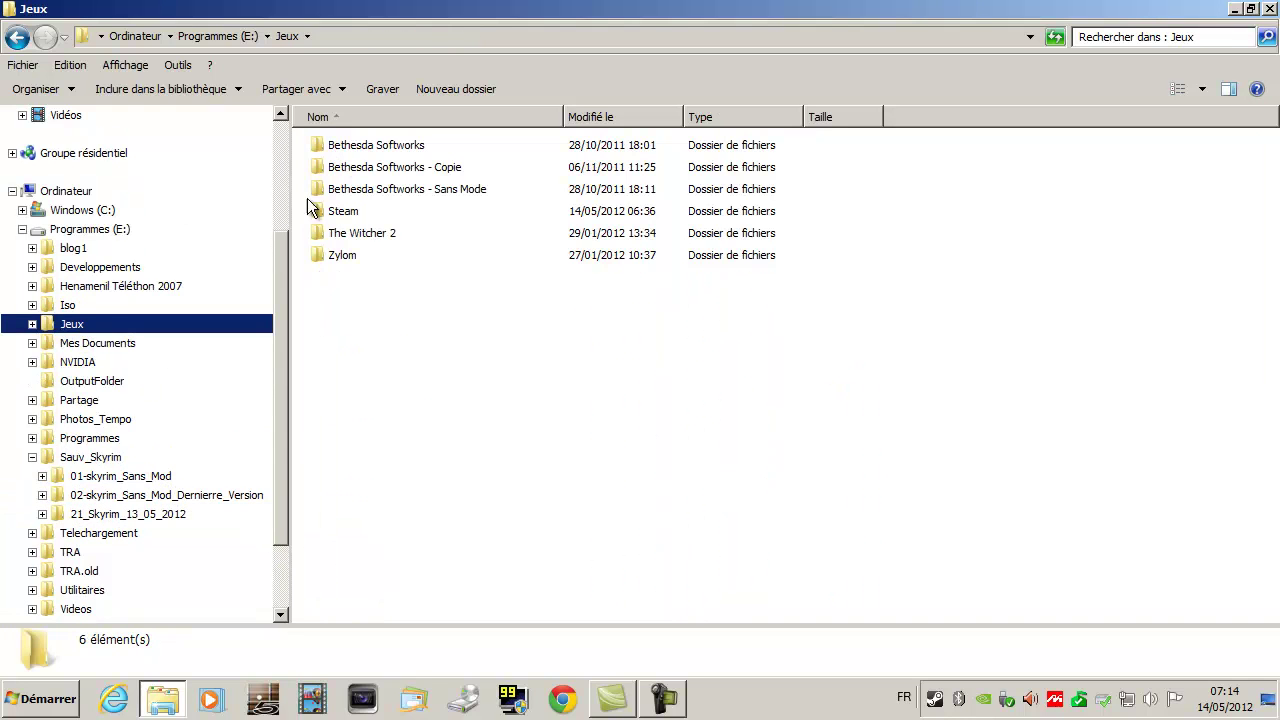
pyautogui.doubleClick(347, 215)
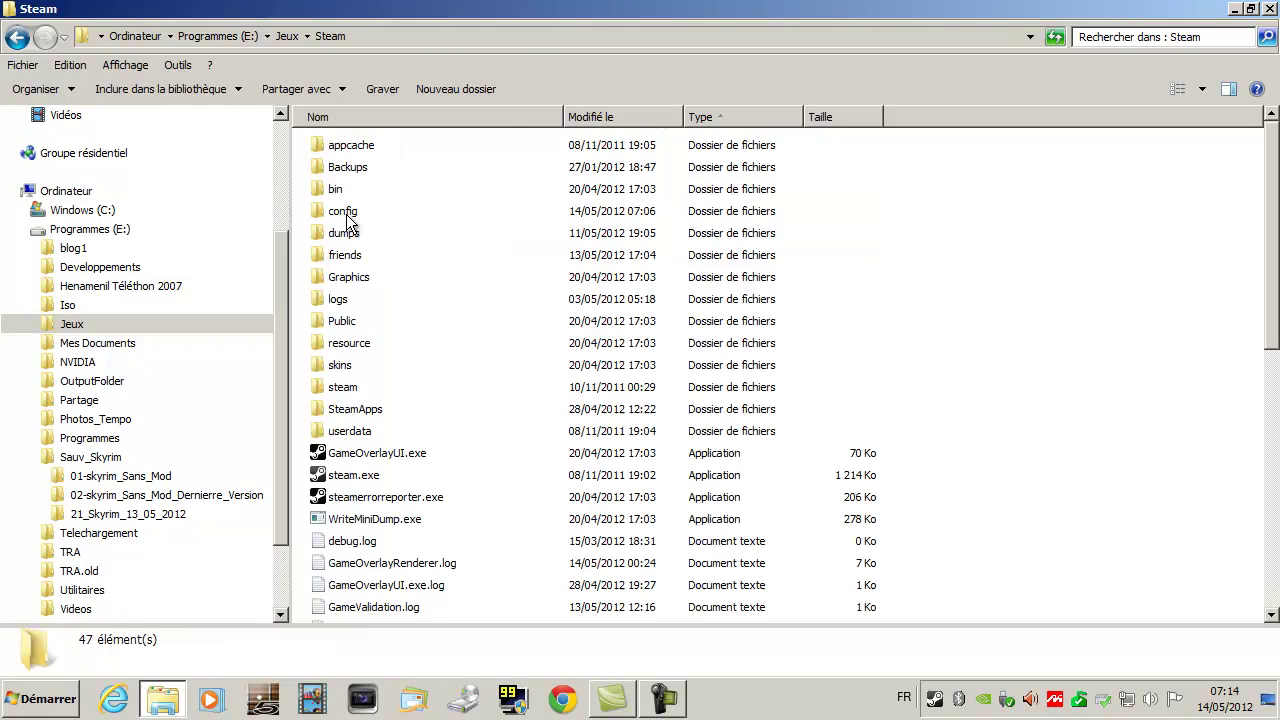
pyautogui.doubleClick(364, 408)
pyautogui.doubleClick(359, 366)
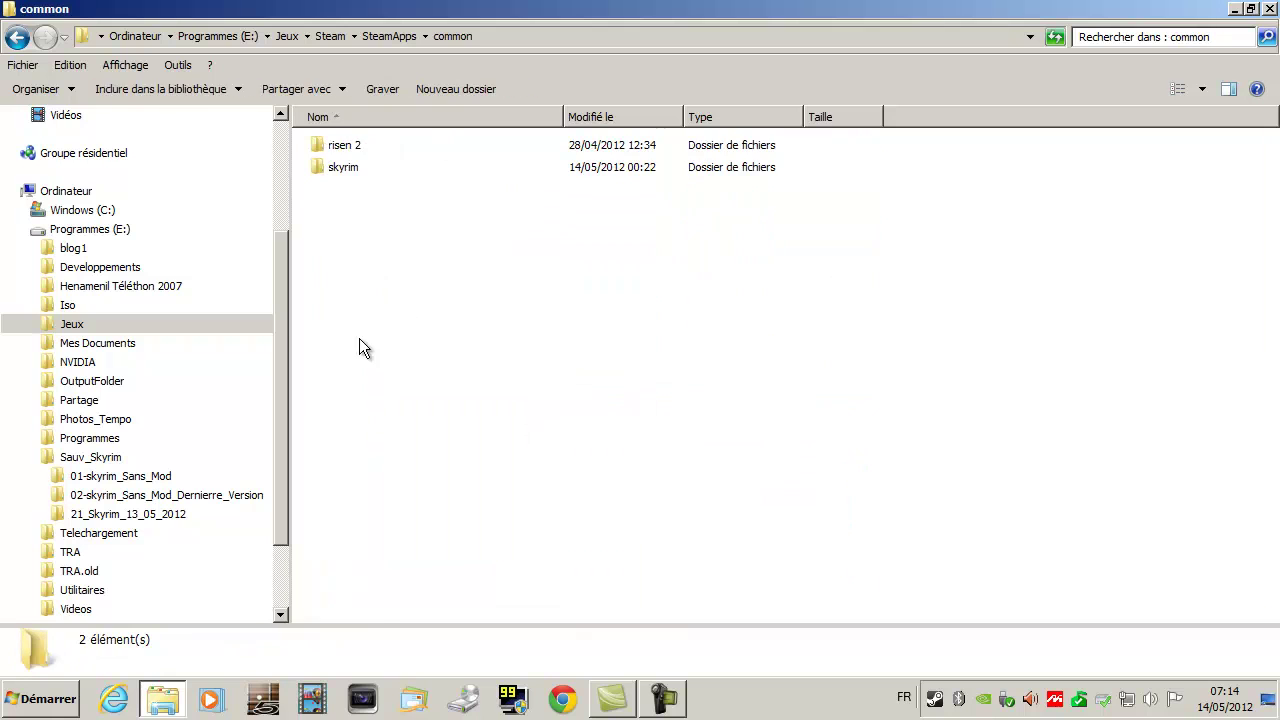
pyautogui.doubleClick(341, 168)
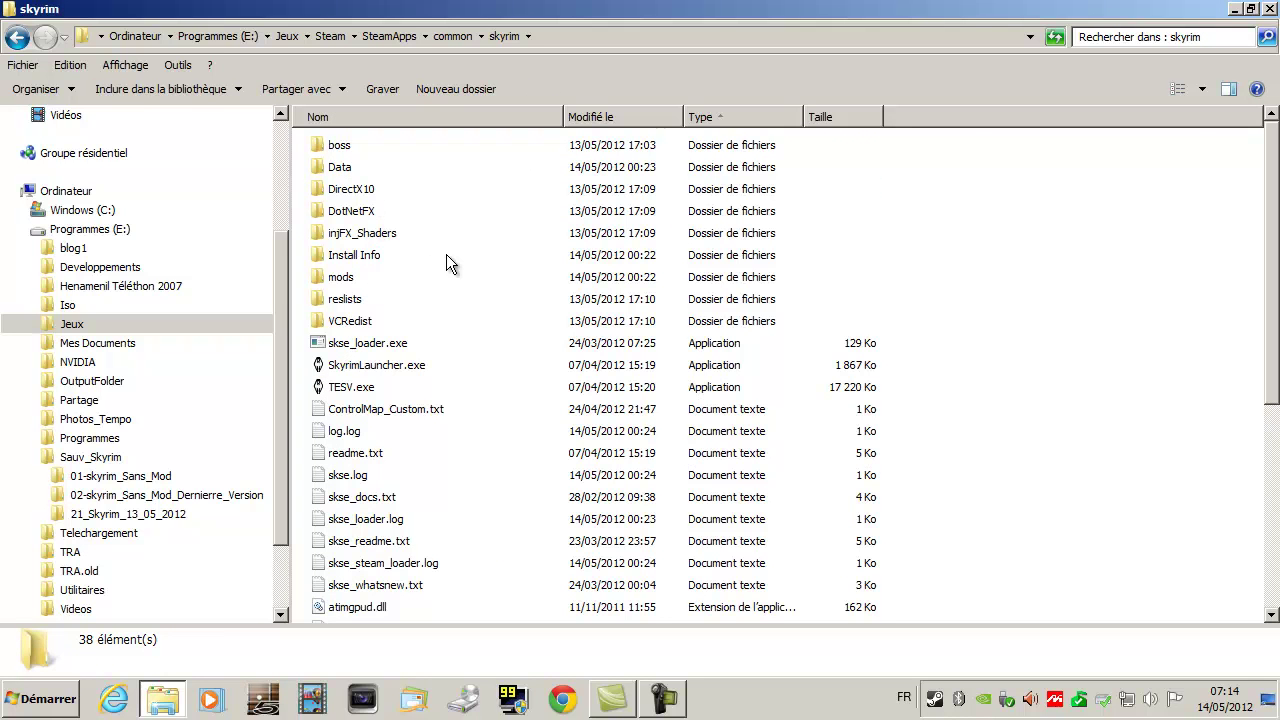
pyautogui.hotkey('ctrl', 'a')
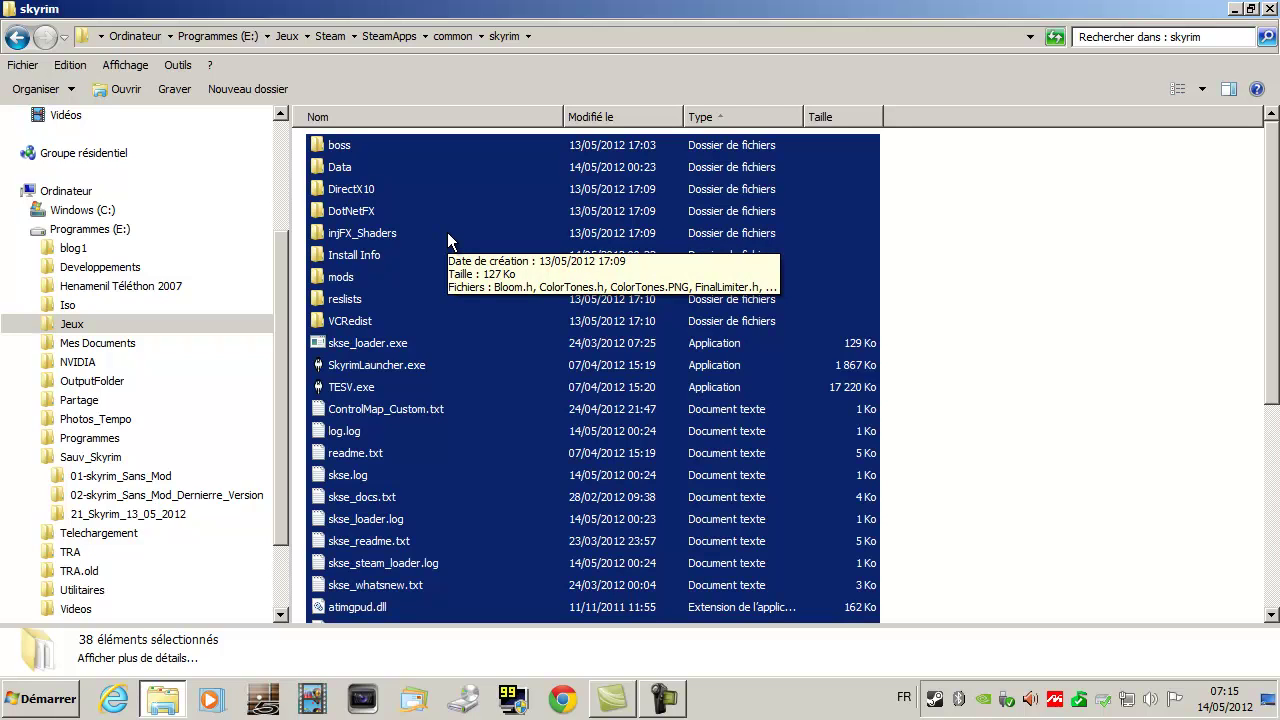
pyautogui.hotkey('shift', 'Delete')
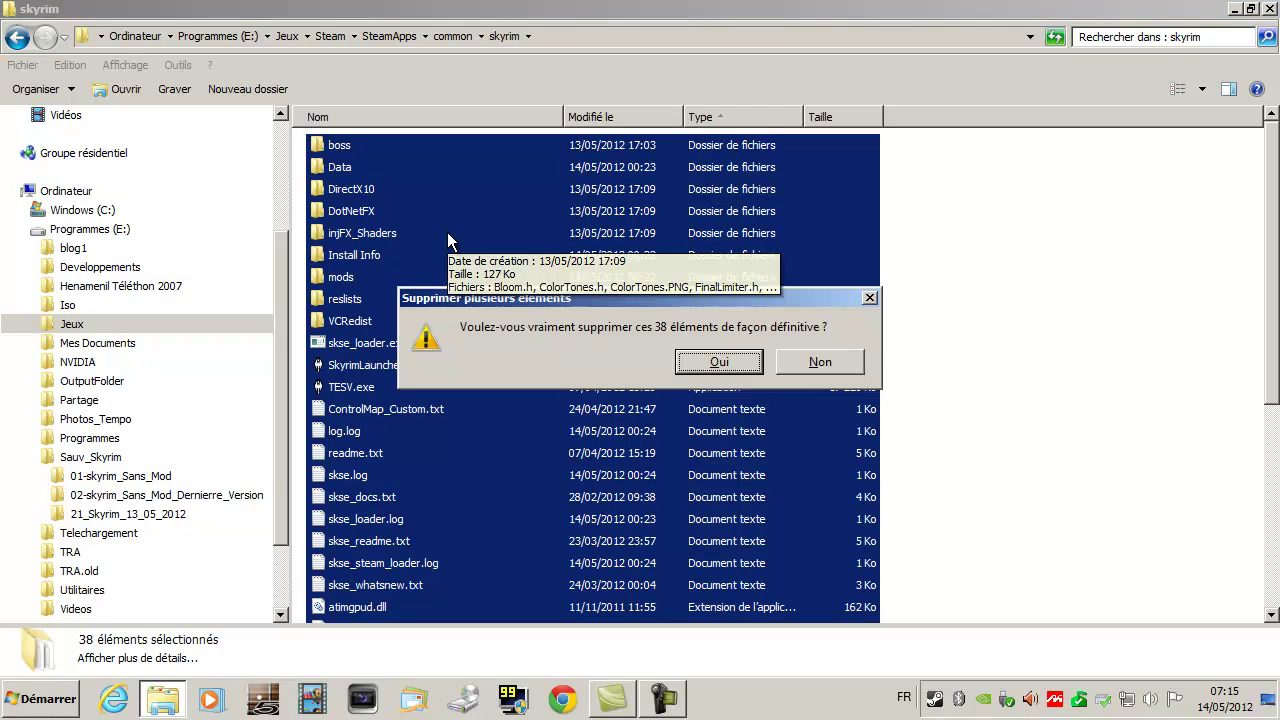
pyautogui.click(717, 365)
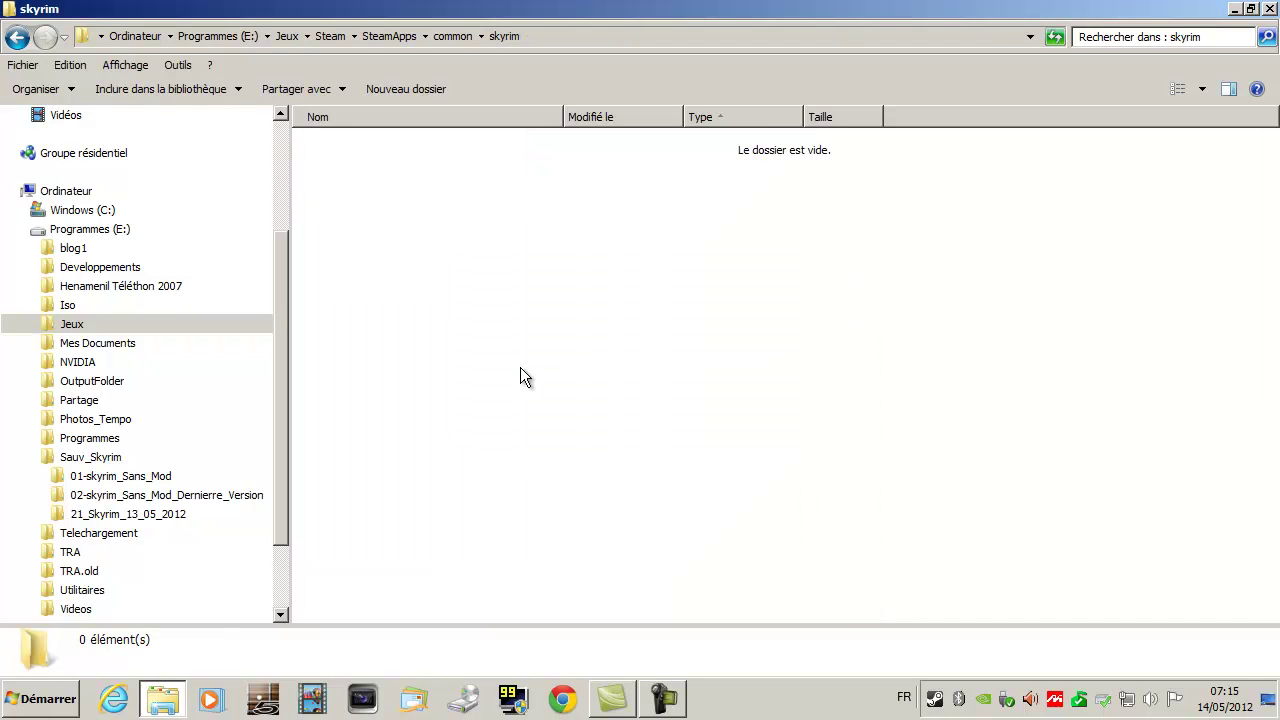
# - Copy all files and folders of the 02-skyrim_Sans_Mod_Dernierre_Version backup in Sauv_Skyrim
pyautogui.click(157, 496)
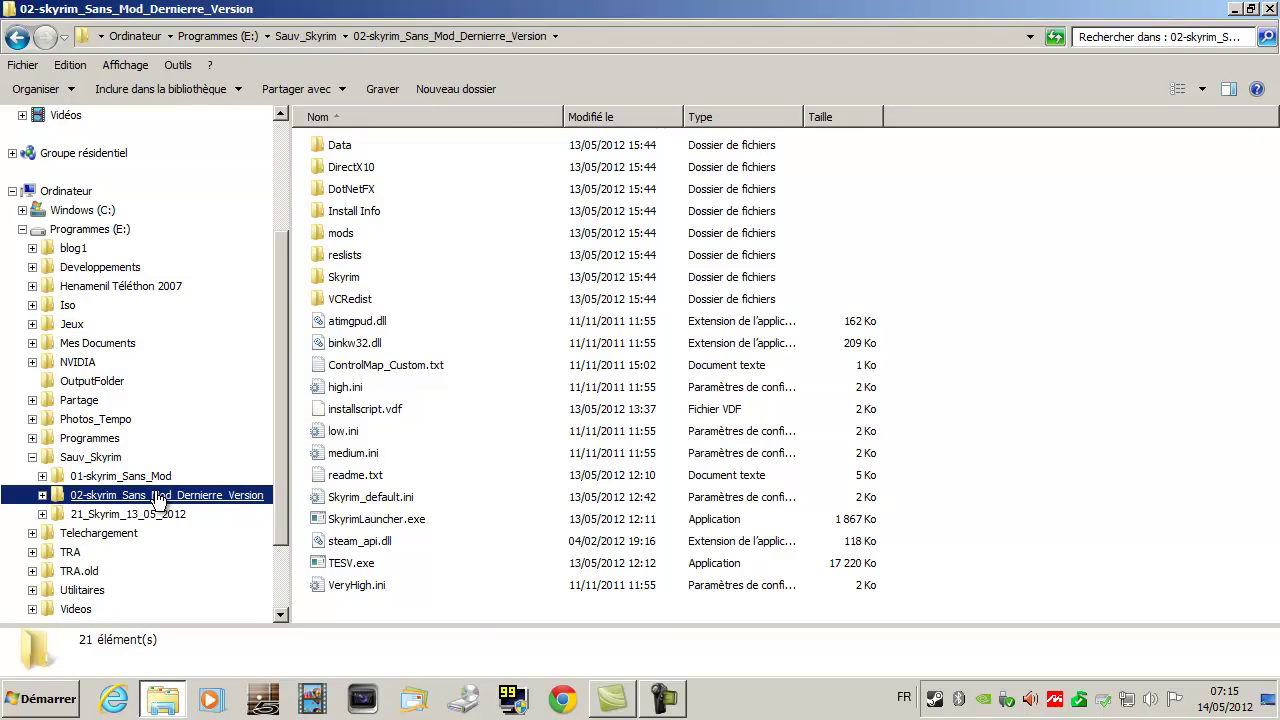
pyautogui.moveTo(388, 607); pyautogui.dragTo(320, 120)
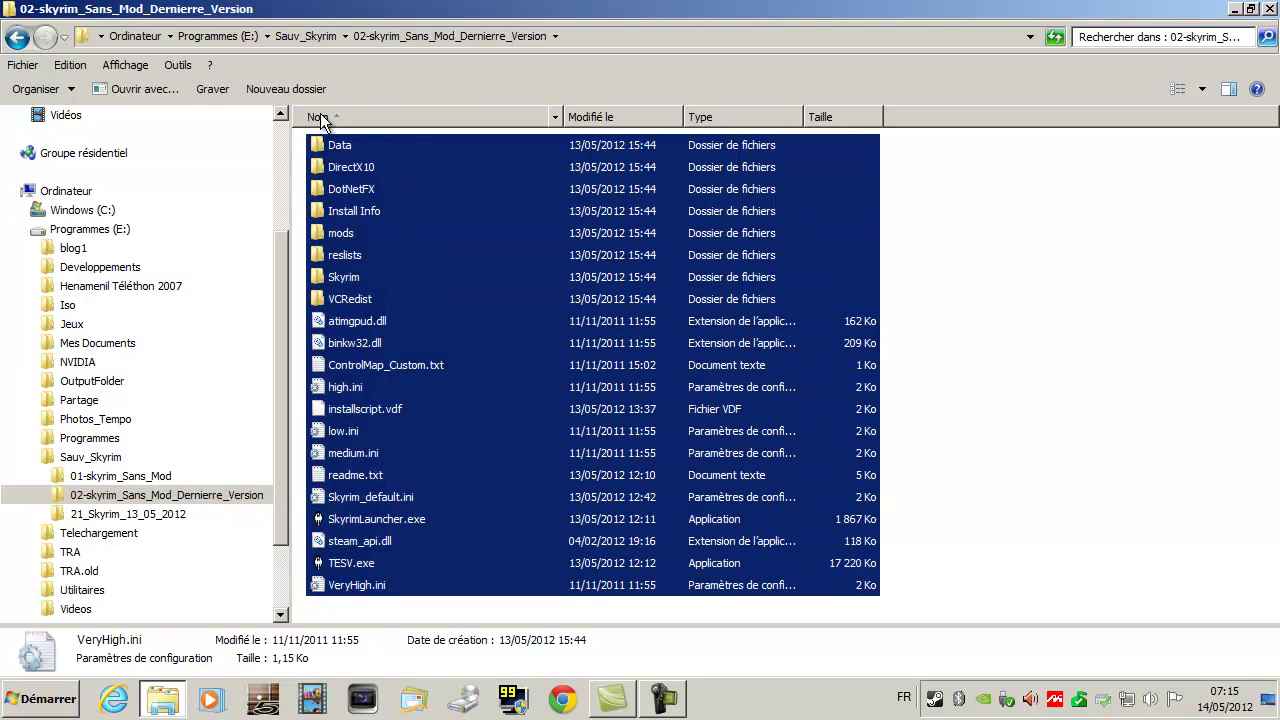
pyautogui.rightClick(338, 151)
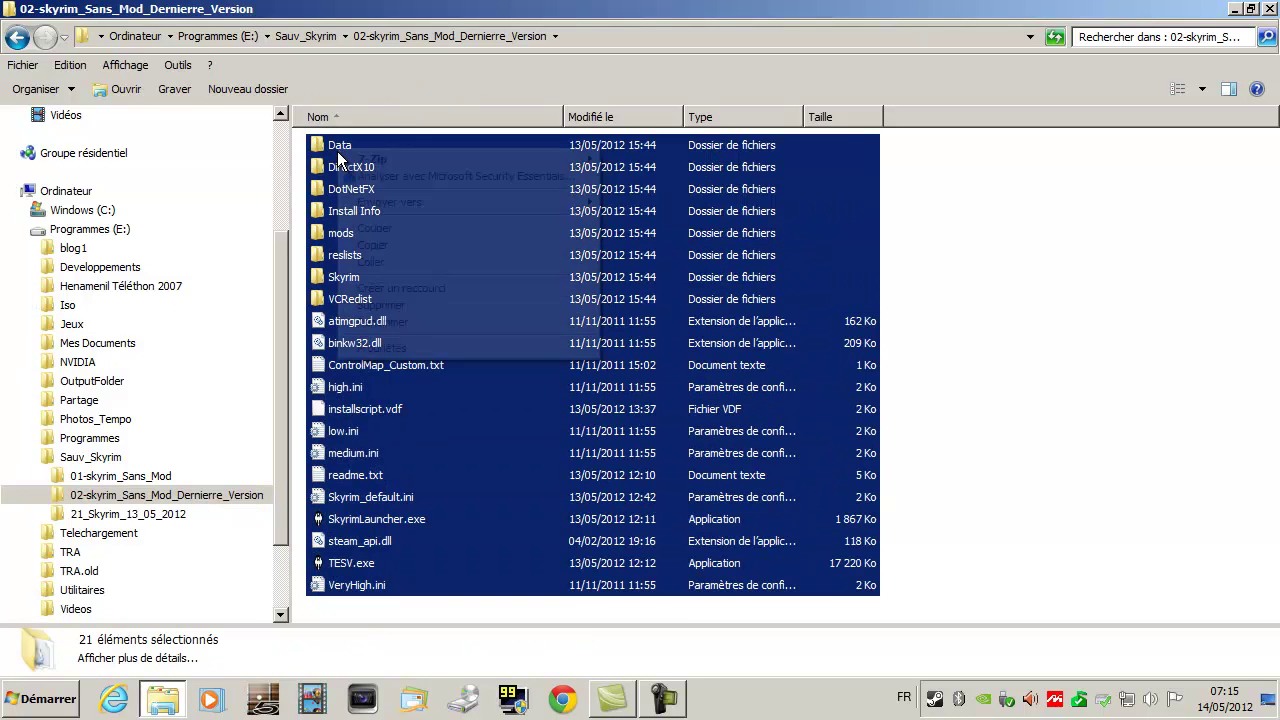
pyautogui.click(381, 248)
# - Paste the copied backup into Jeux > Steam > SteamApps > common > skyrim and show the copy's progress details
pyautogui.click(70, 326)
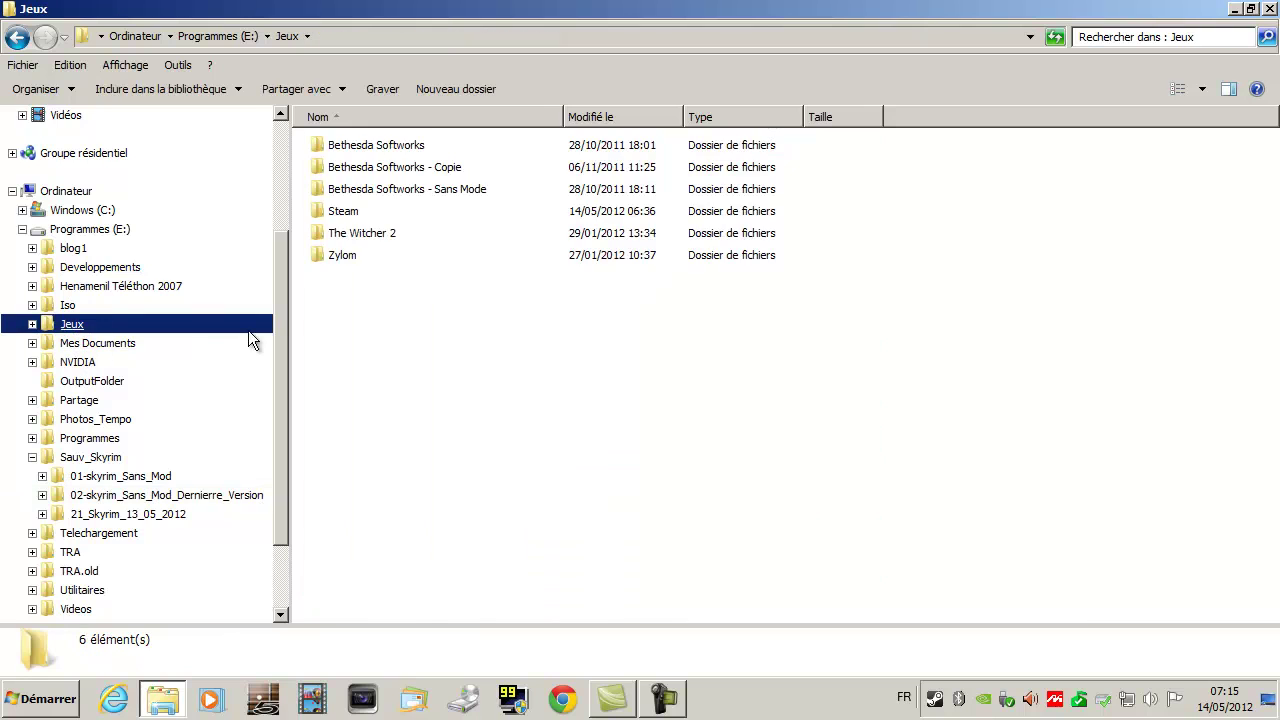
pyautogui.doubleClick(343, 212)
pyautogui.click(358, 410)
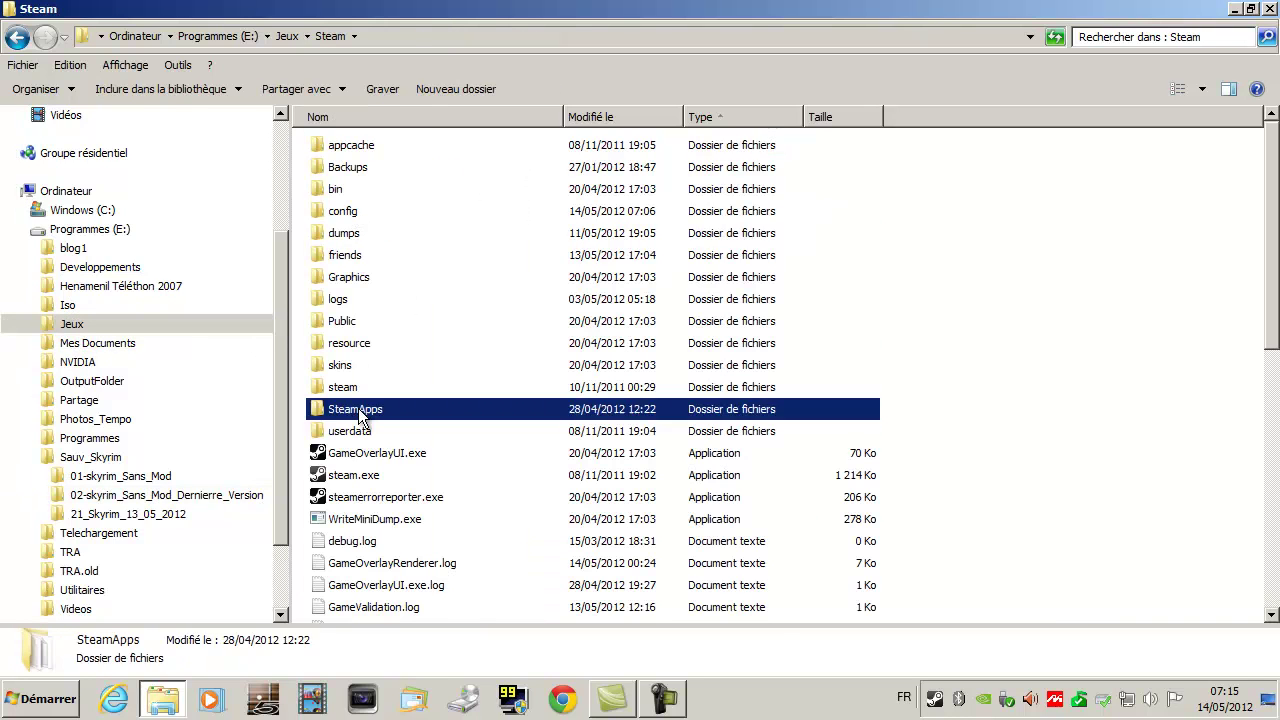
pyautogui.doubleClick(358, 408)
pyautogui.doubleClick(356, 370)
pyautogui.click(344, 169)
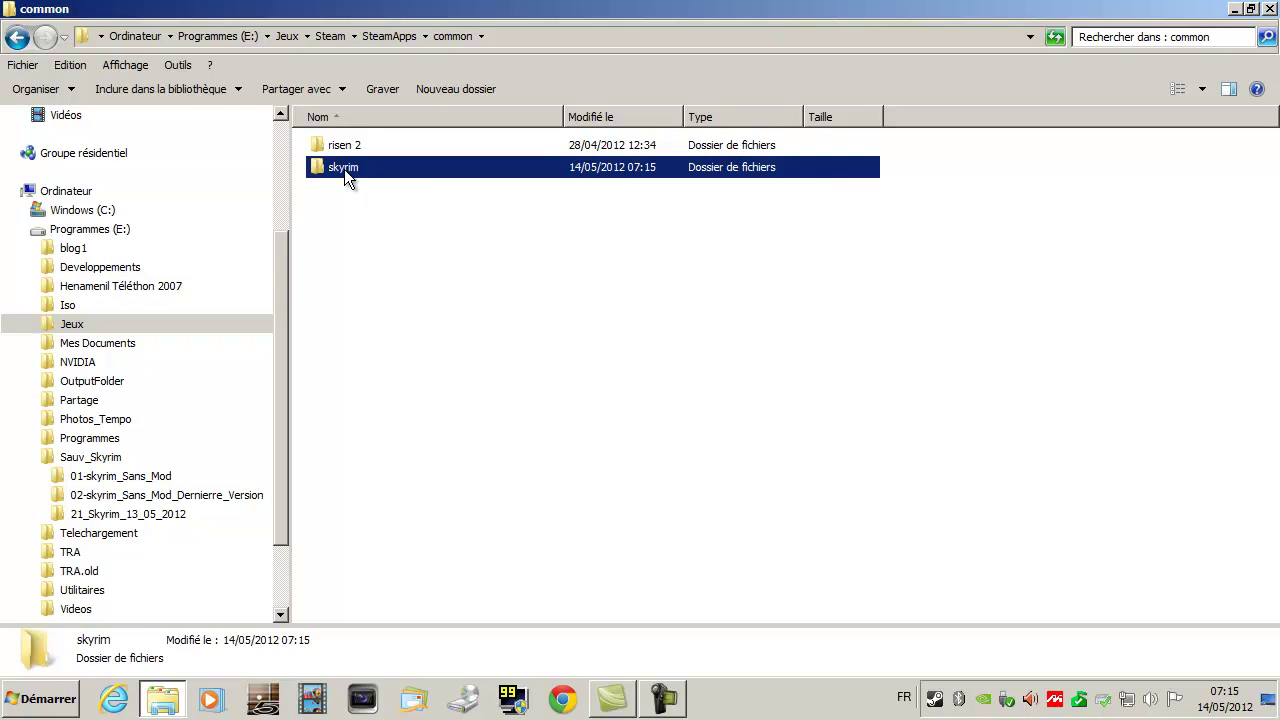
pyautogui.doubleClick(344, 169)
pyautogui.rightClick(386, 221)
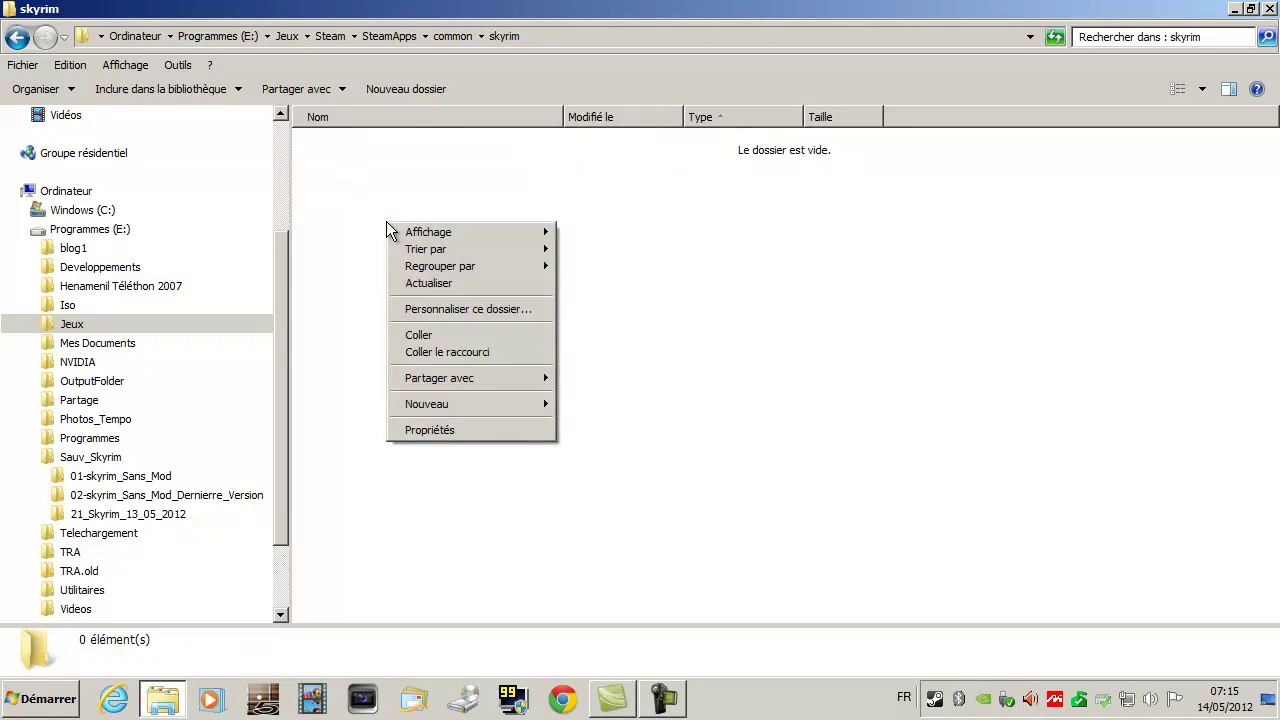
pyautogui.click(434, 336)
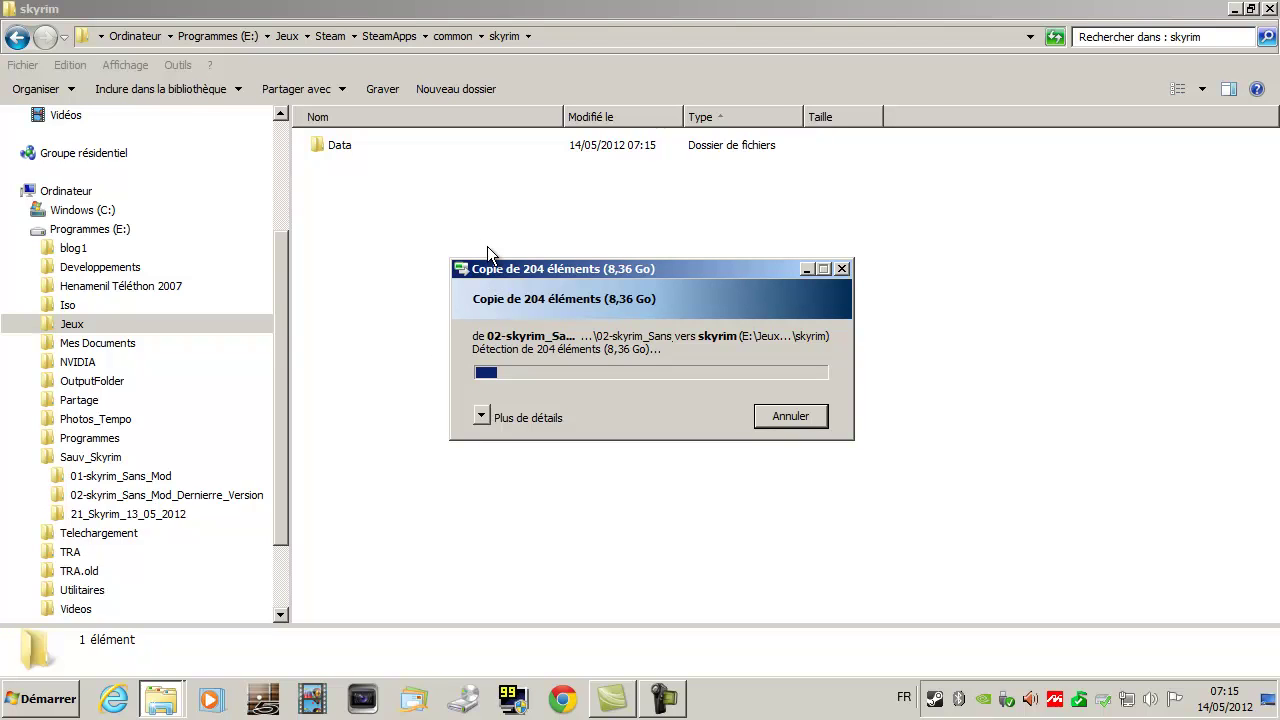
pyautogui.click(494, 422)
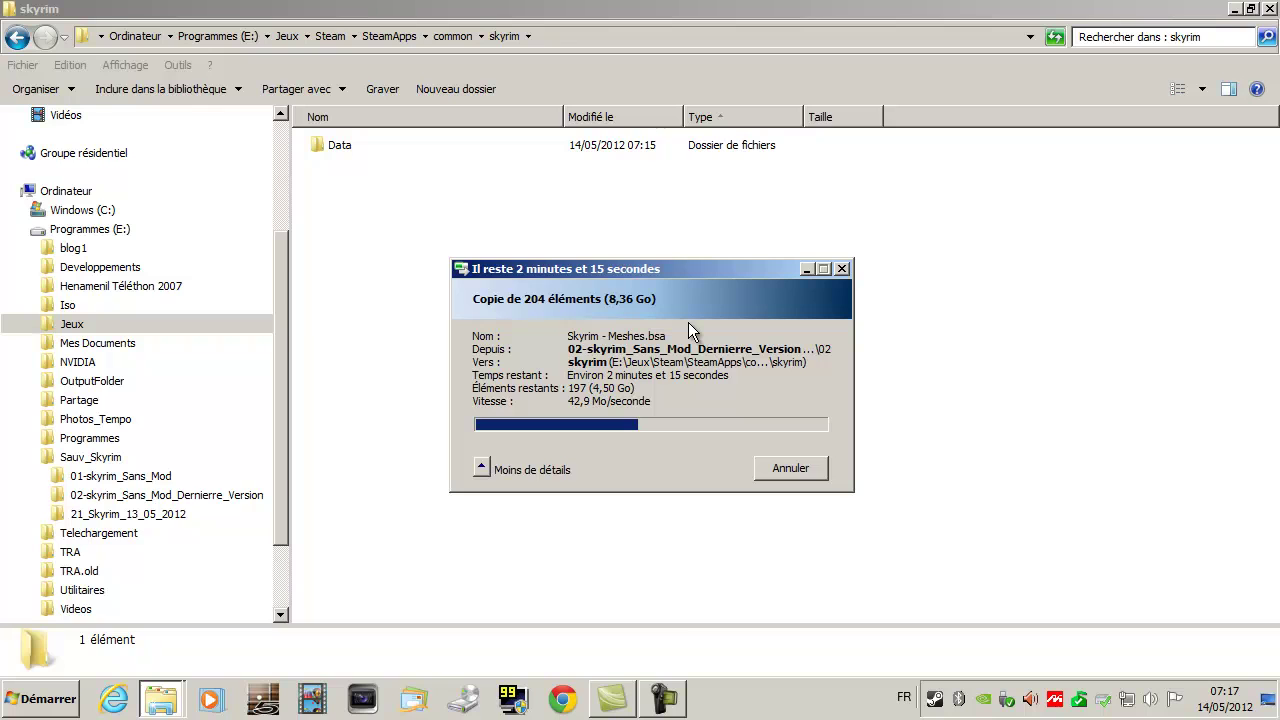
pyautogui.moveTo(679, 708)
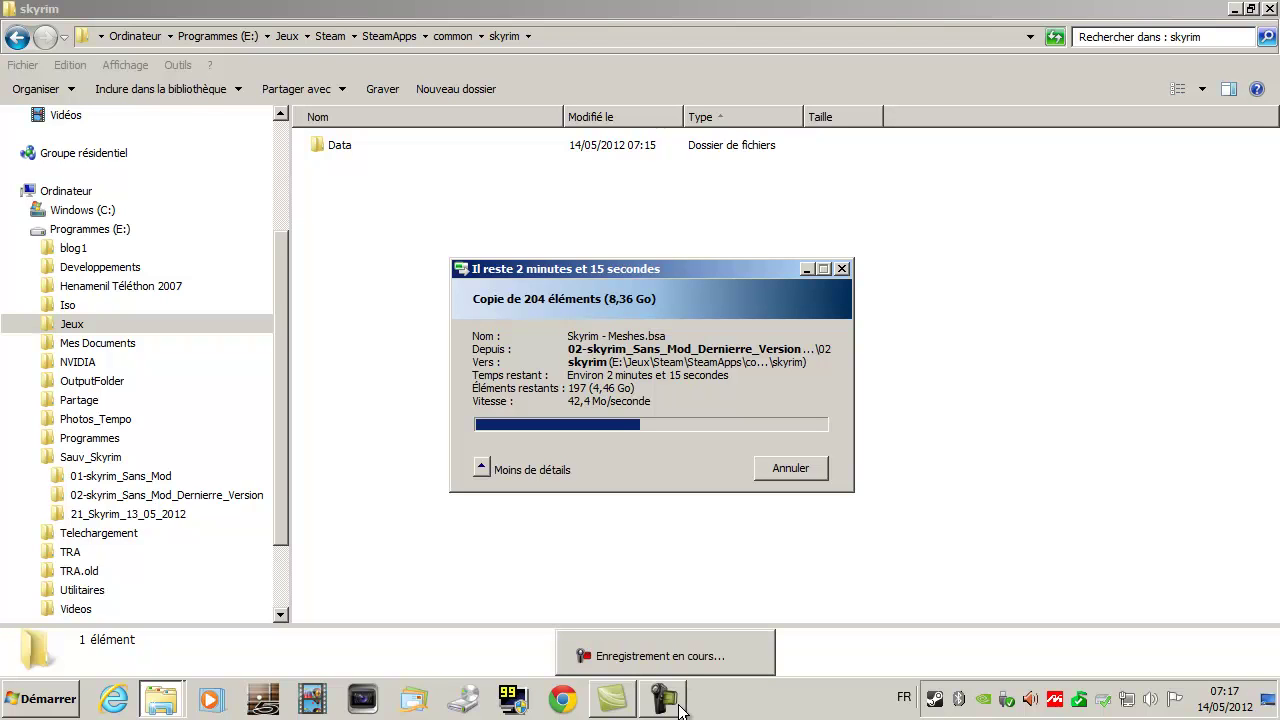
pyautogui.click(676, 708)
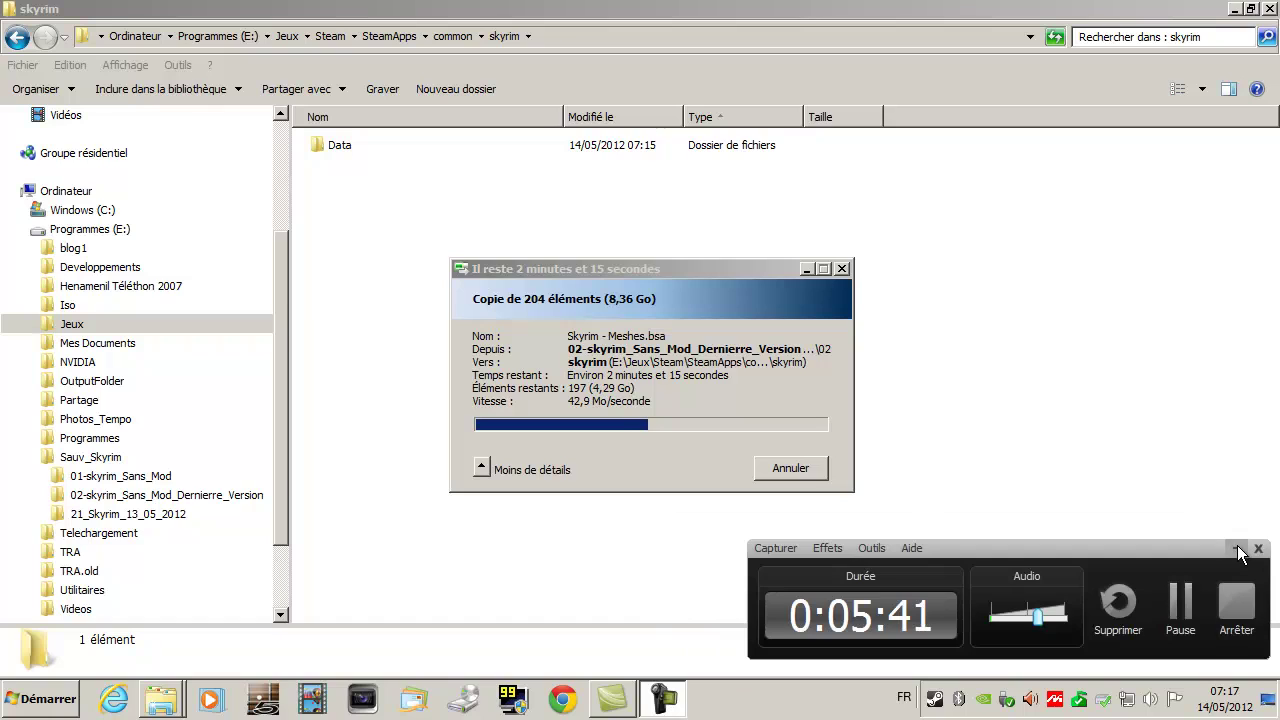
pyautogui.click(983, 533)
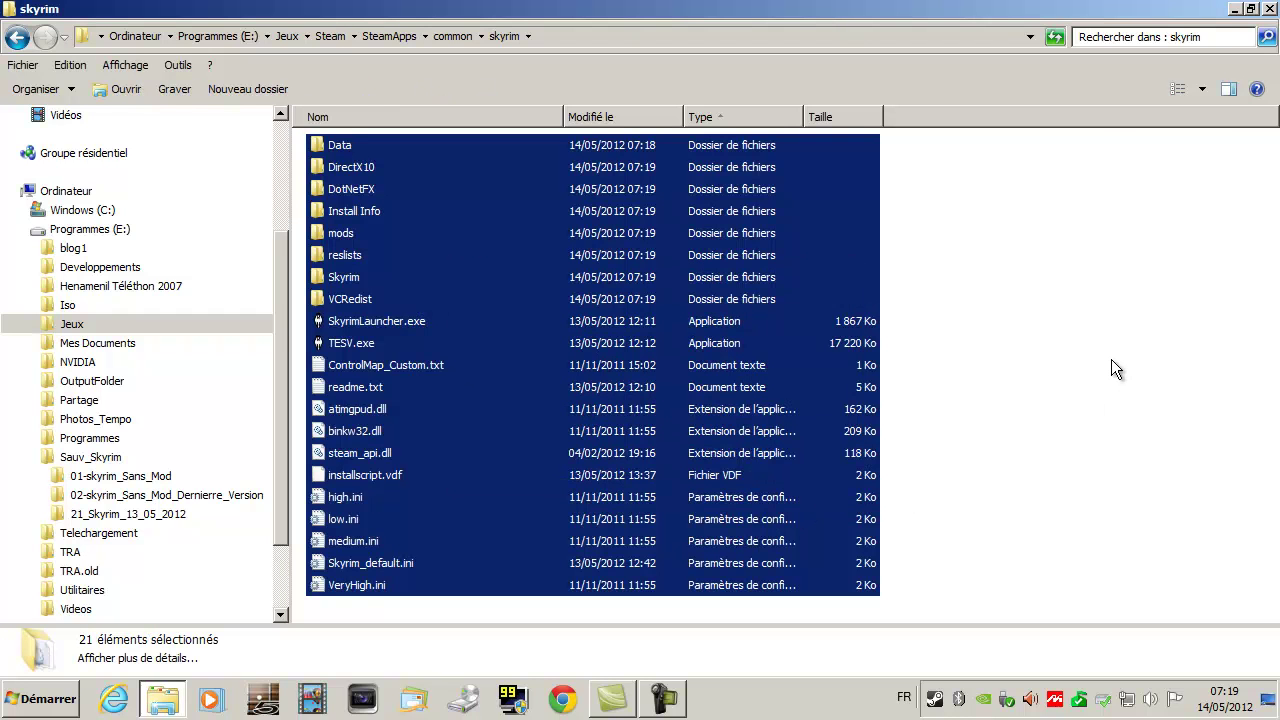
# - Deselect the pasted game files, return to the Programmes (E:) drive and close the file window
pyautogui.click(1111, 361)
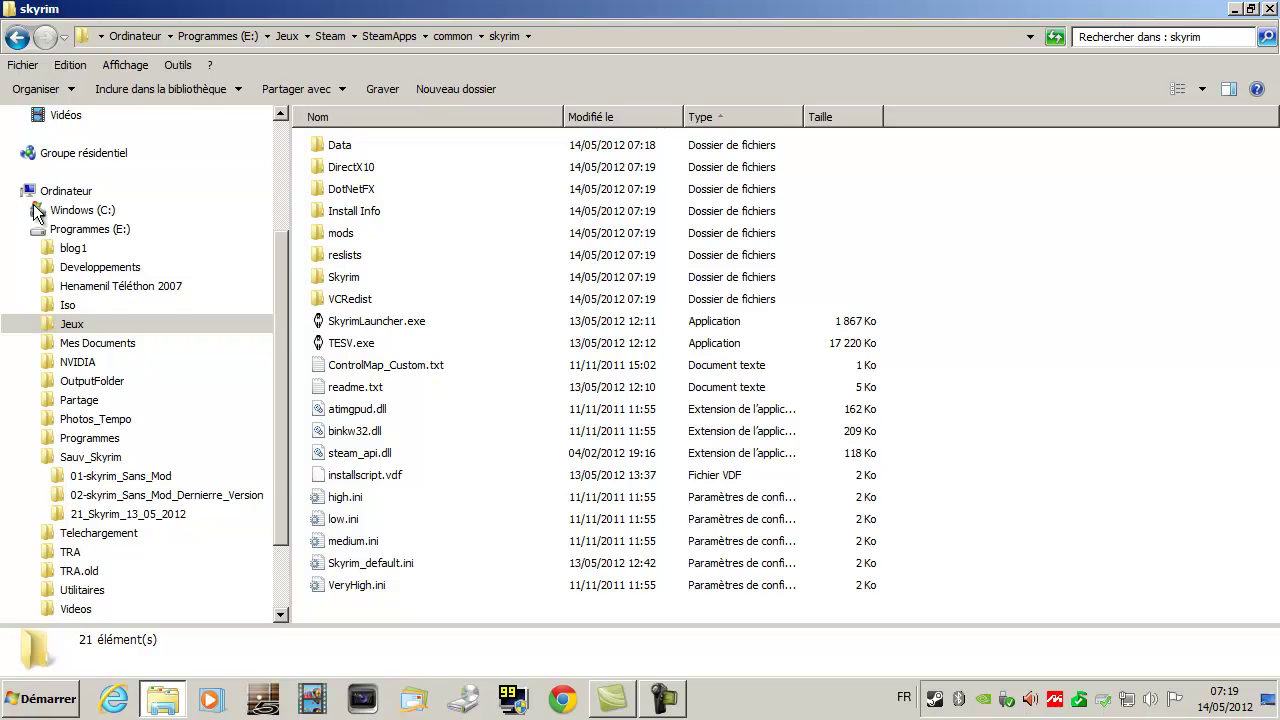
pyautogui.click(68, 232)
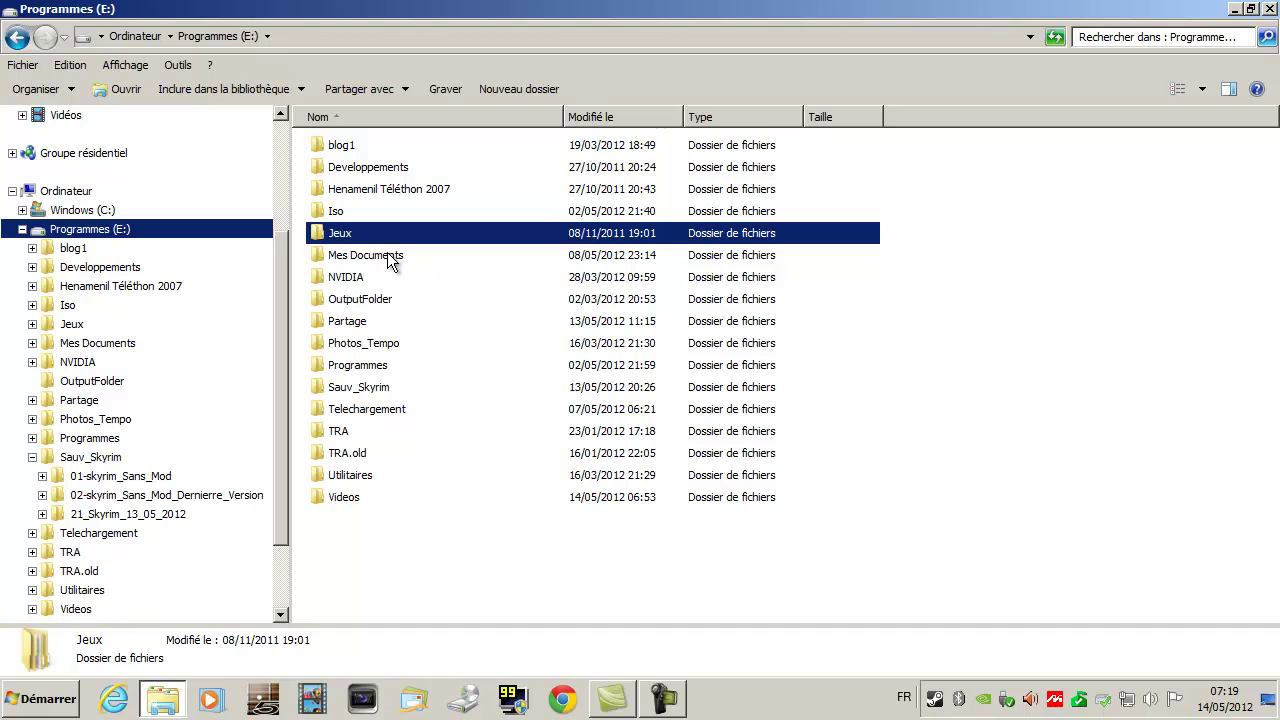
pyautogui.click(1268, 9)
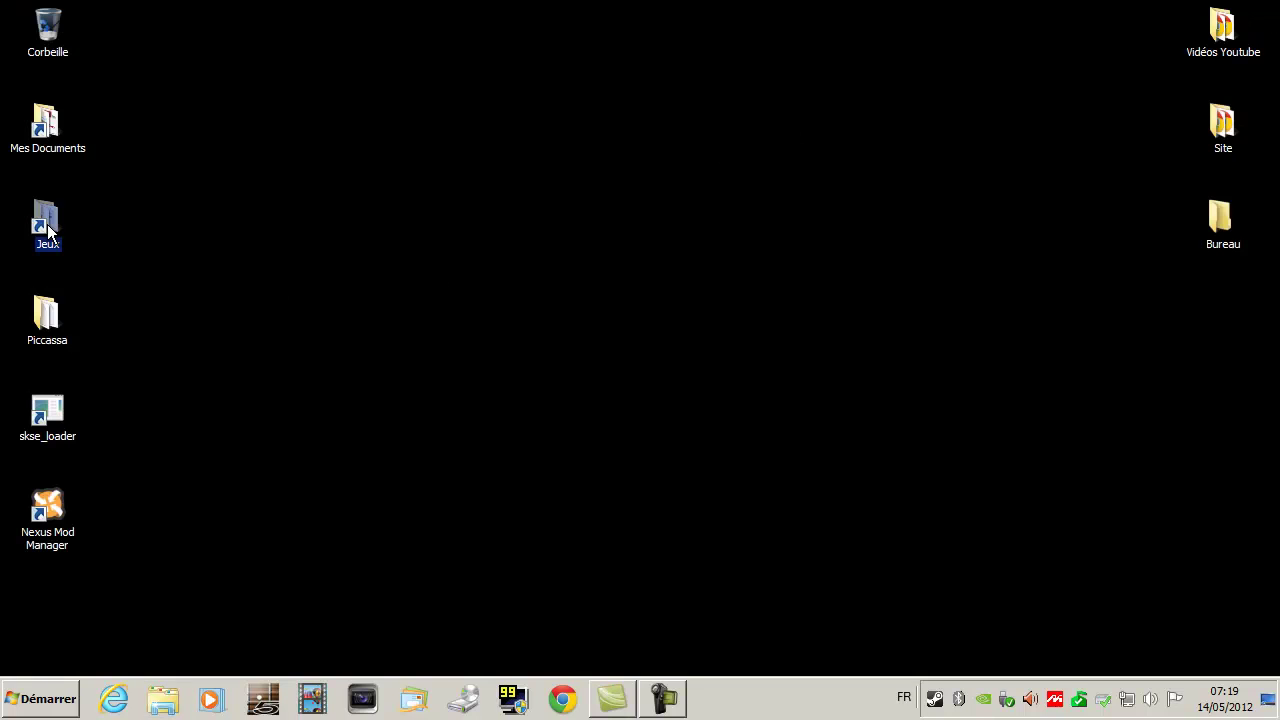
# - Open the game's save location from the desktop Jeux shortcut, using the Skyrim - Sauvegarde shortcut in the Skyrim folder
pyautogui.doubleClick(47, 224)
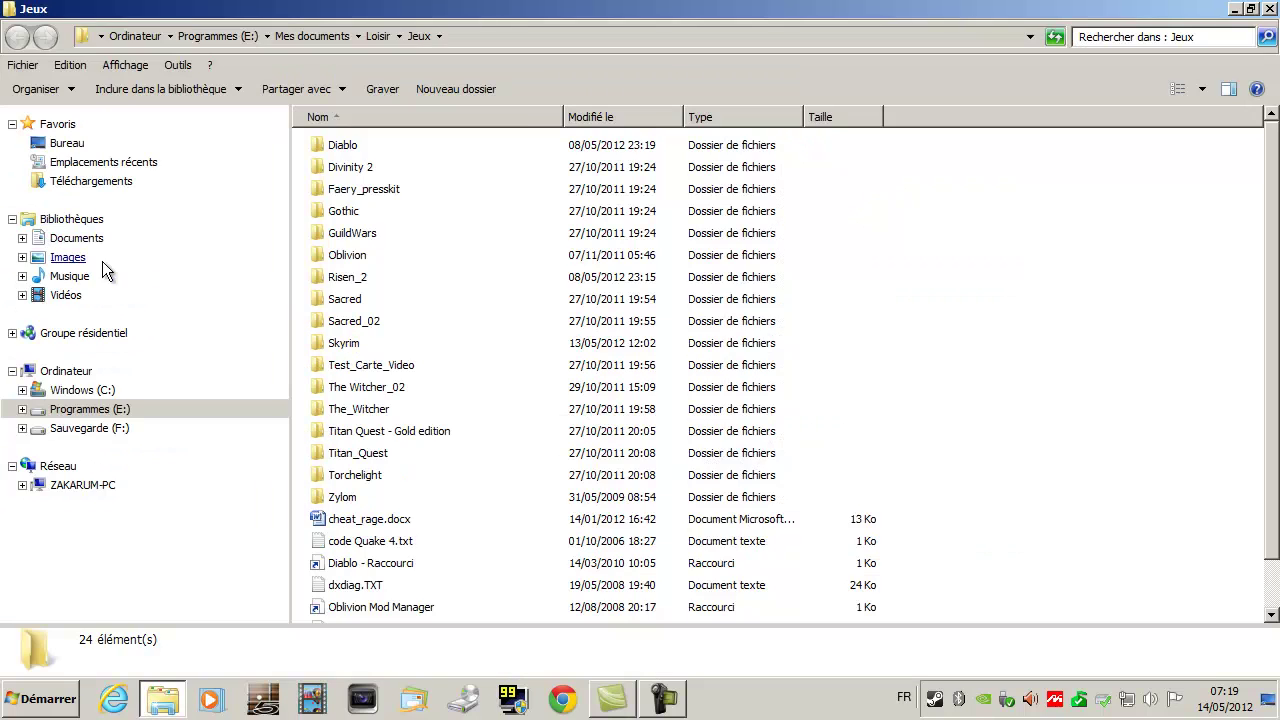
pyautogui.doubleClick(344, 343)
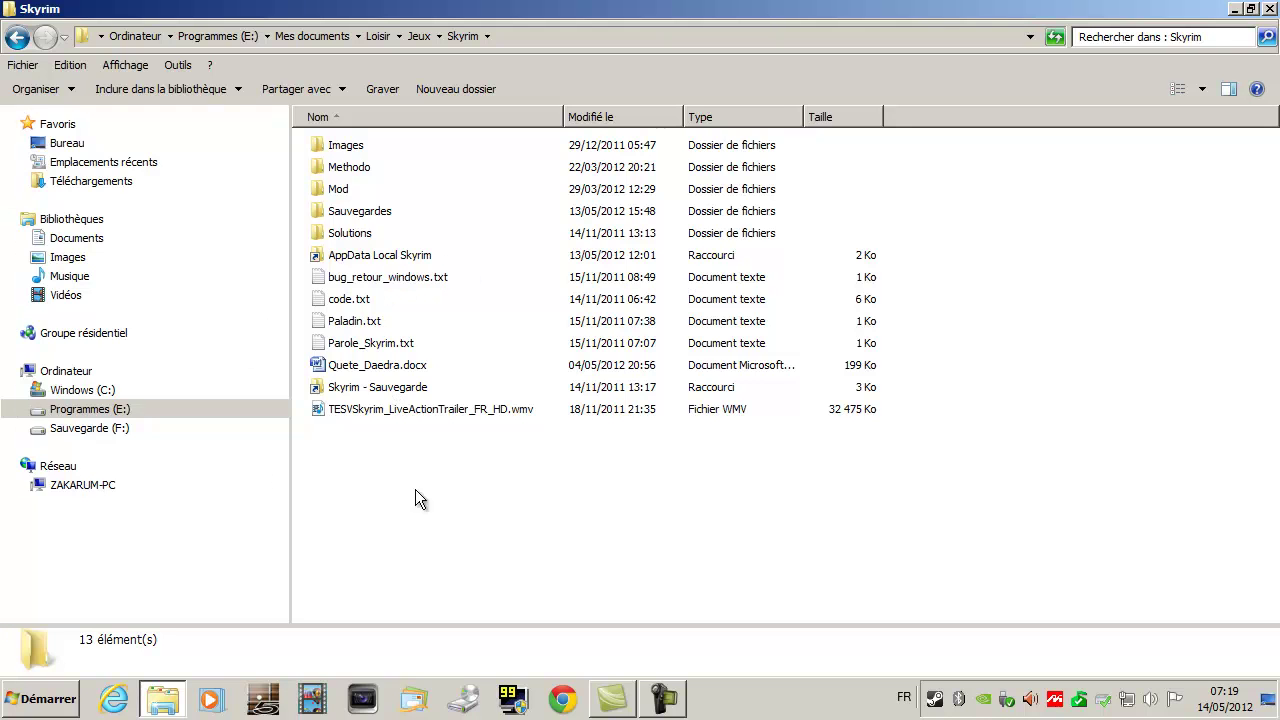
pyautogui.click(383, 398)
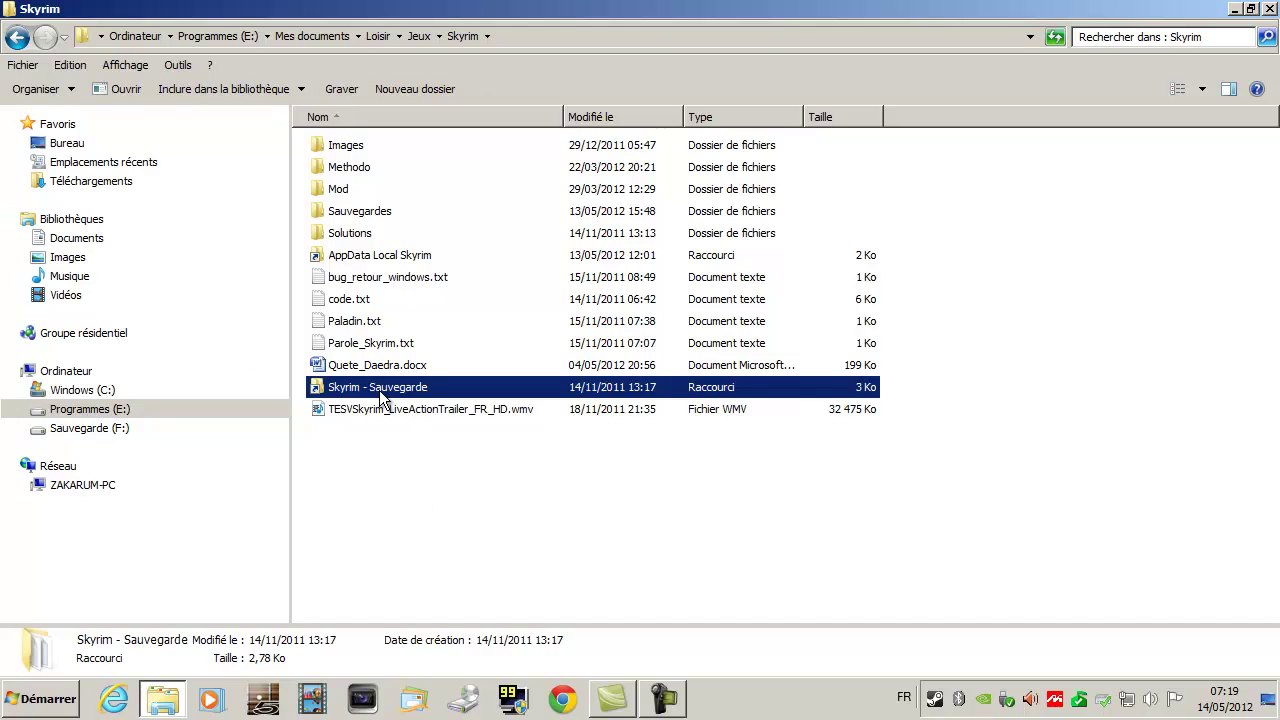
pyautogui.doubleClick(383, 398)
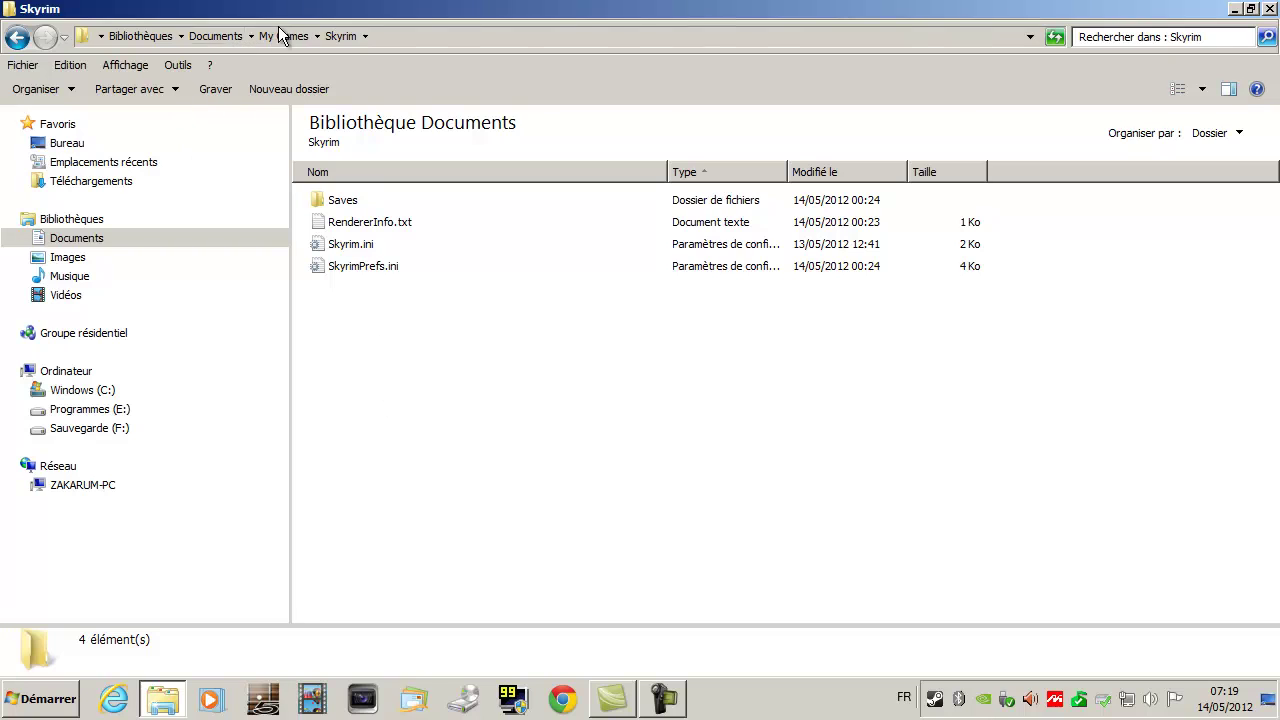
# - Expand Documents > Mes documents > My Games > Skyrim in the folder tree to reveal the Saves folder
pyautogui.click(22, 238)
pyautogui.click(32, 257)
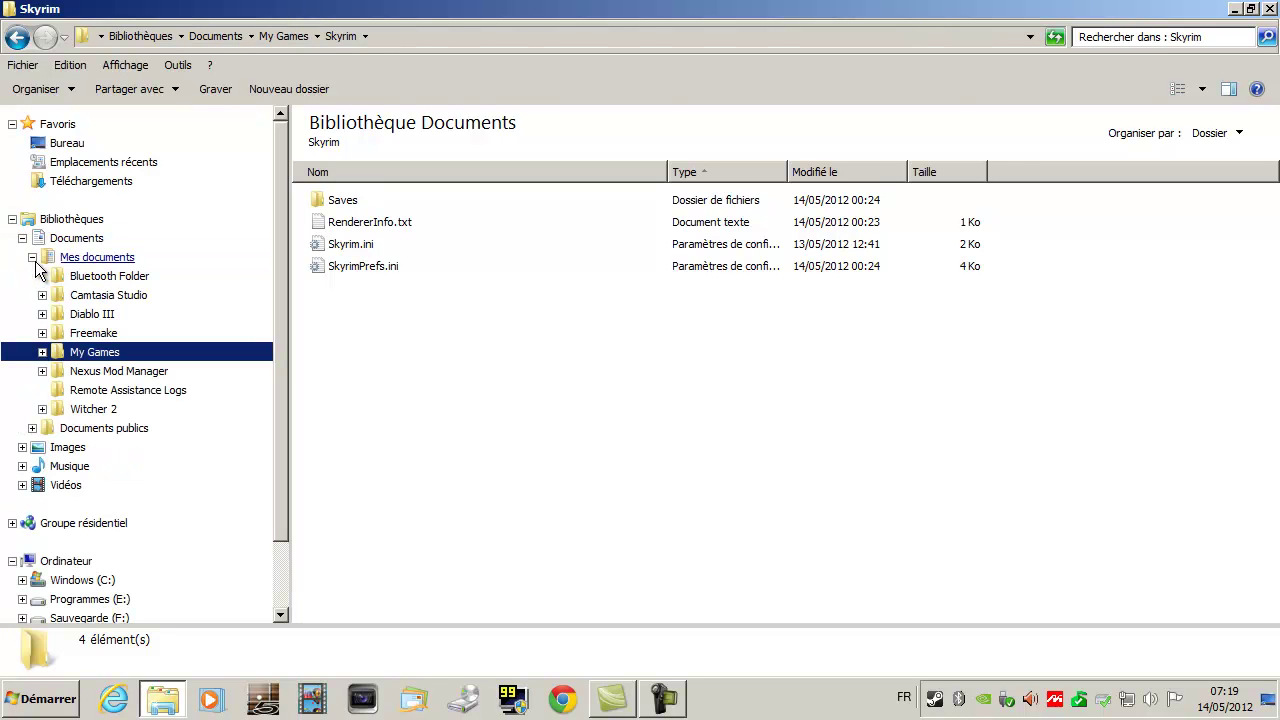
pyautogui.click(42, 352)
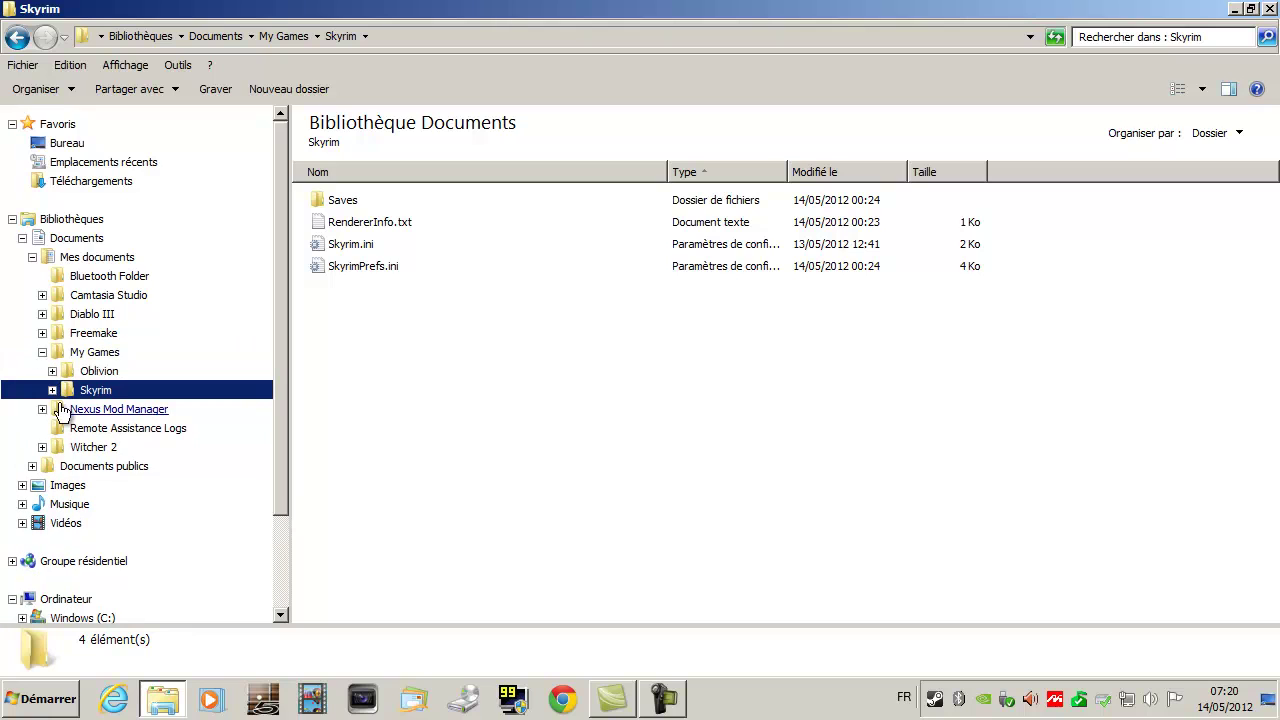
pyautogui.click(52, 390)
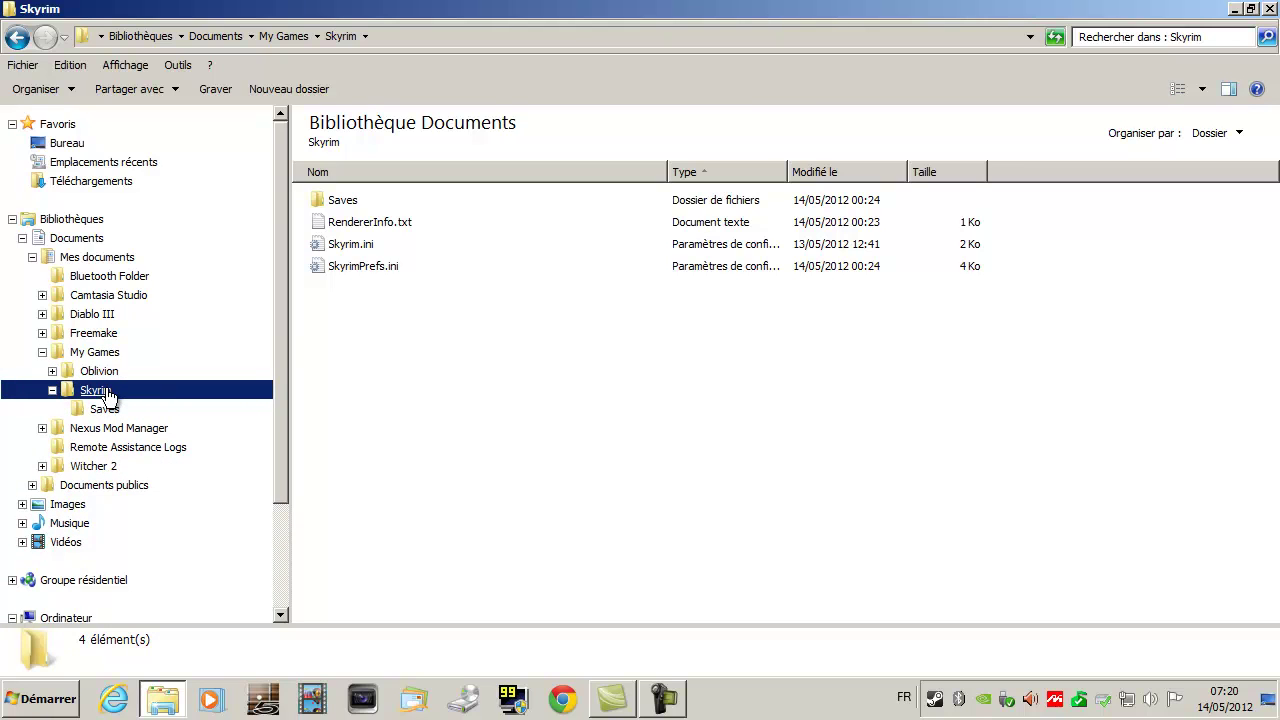
pyautogui.click(60, 143)
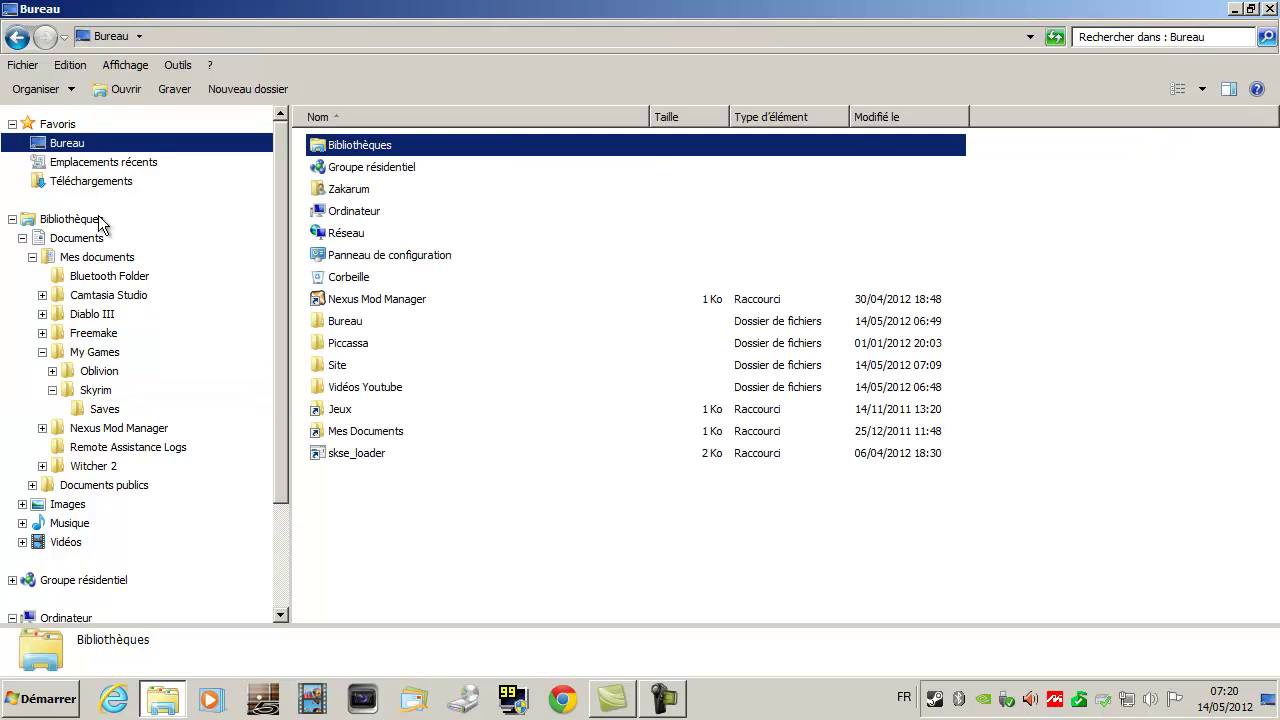
pyautogui.doubleClick(340, 410)
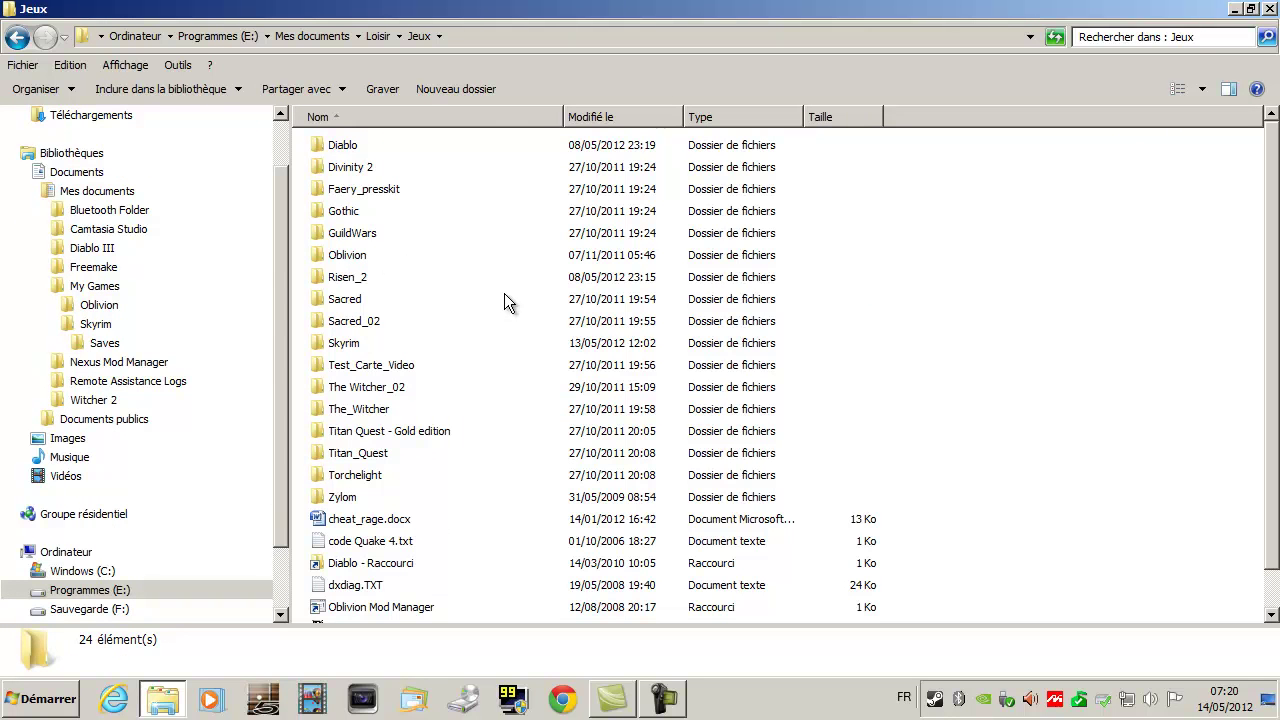
pyautogui.doubleClick(352, 343)
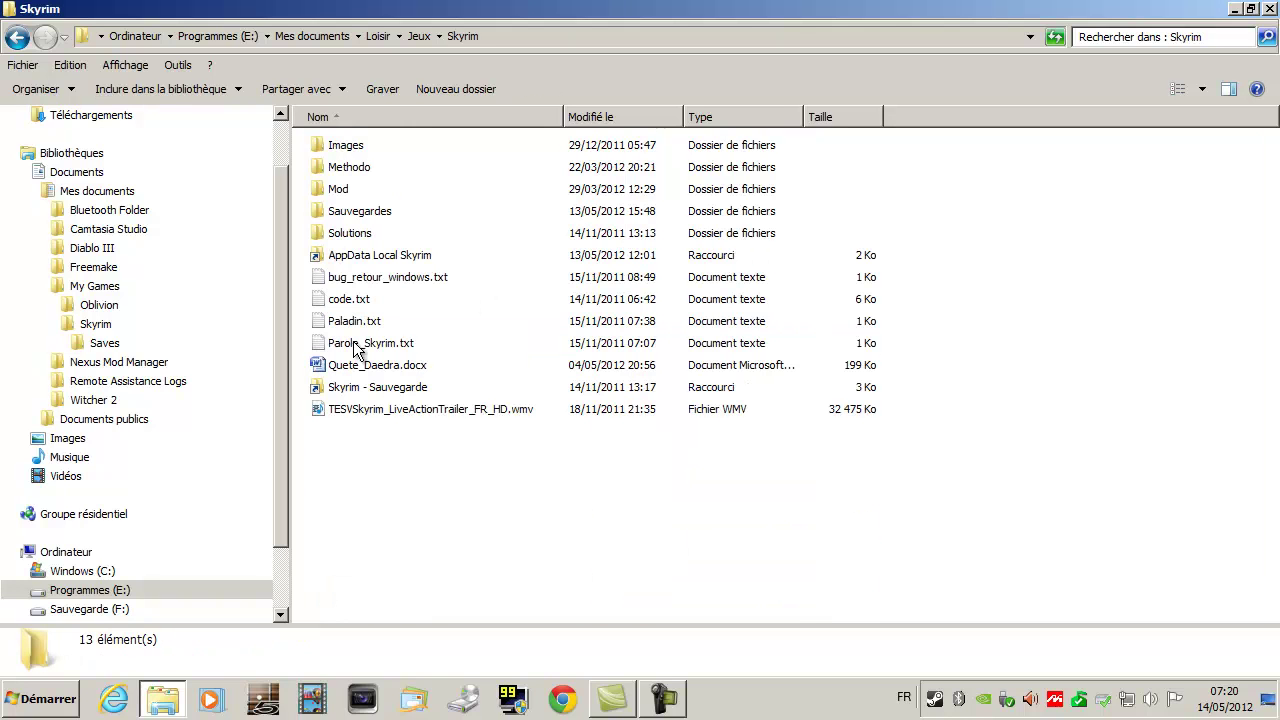
pyautogui.click(345, 218)
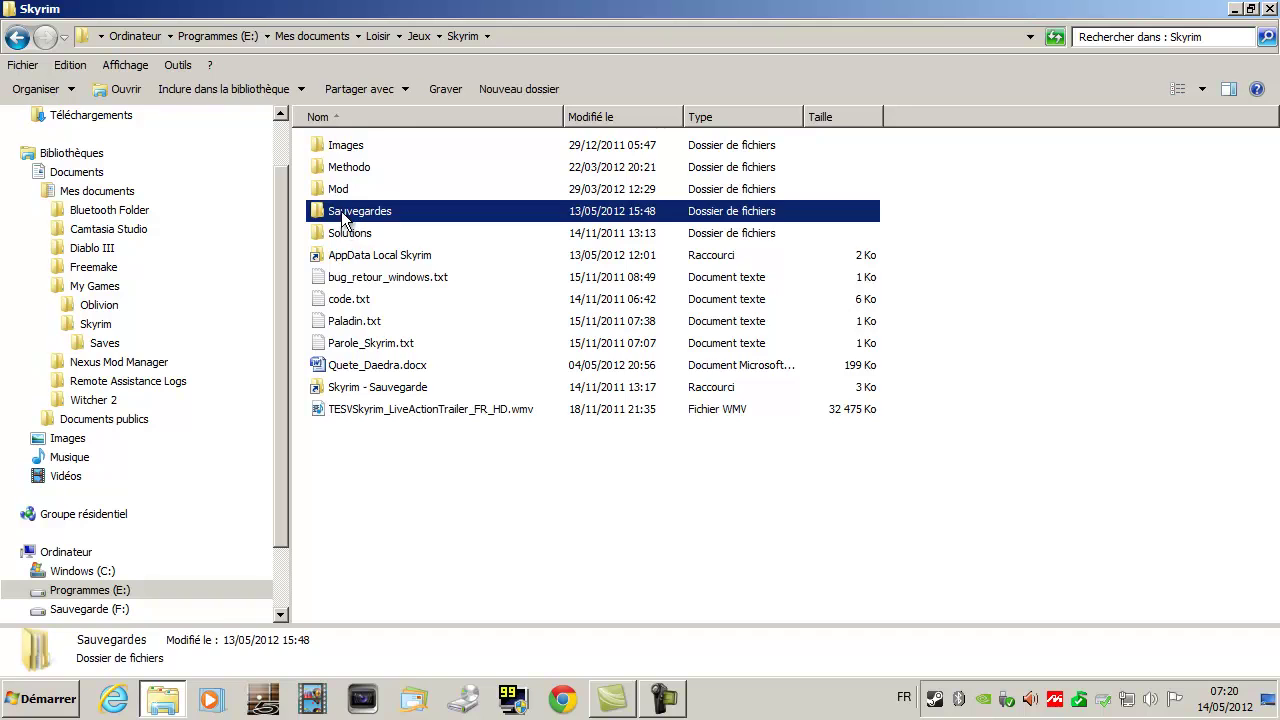
pyautogui.doubleClick(343, 215)
pyautogui.click(343, 213)
pyautogui.click(358, 322)
pyautogui.click(357, 300)
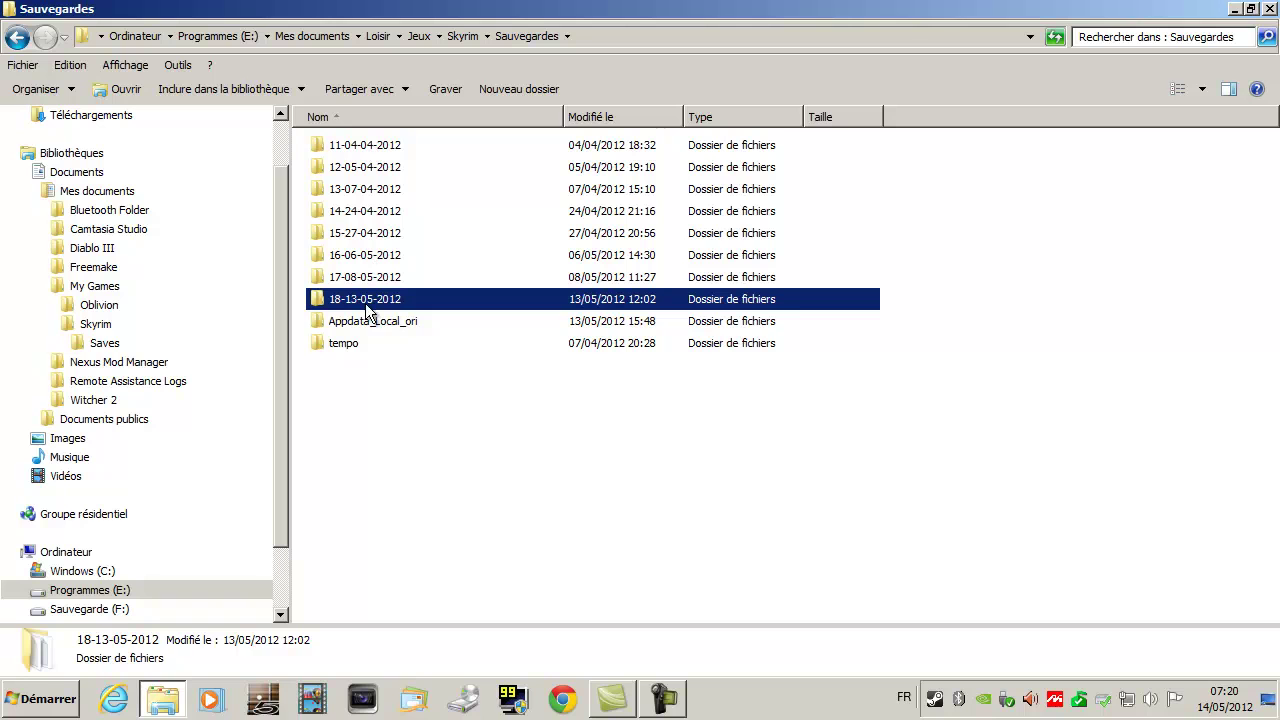
# - Select the Appdata_Local_ori backup folder, return to the Skyrim folder and open the AppData Local Skyrim shortcut
pyautogui.click(369, 322)
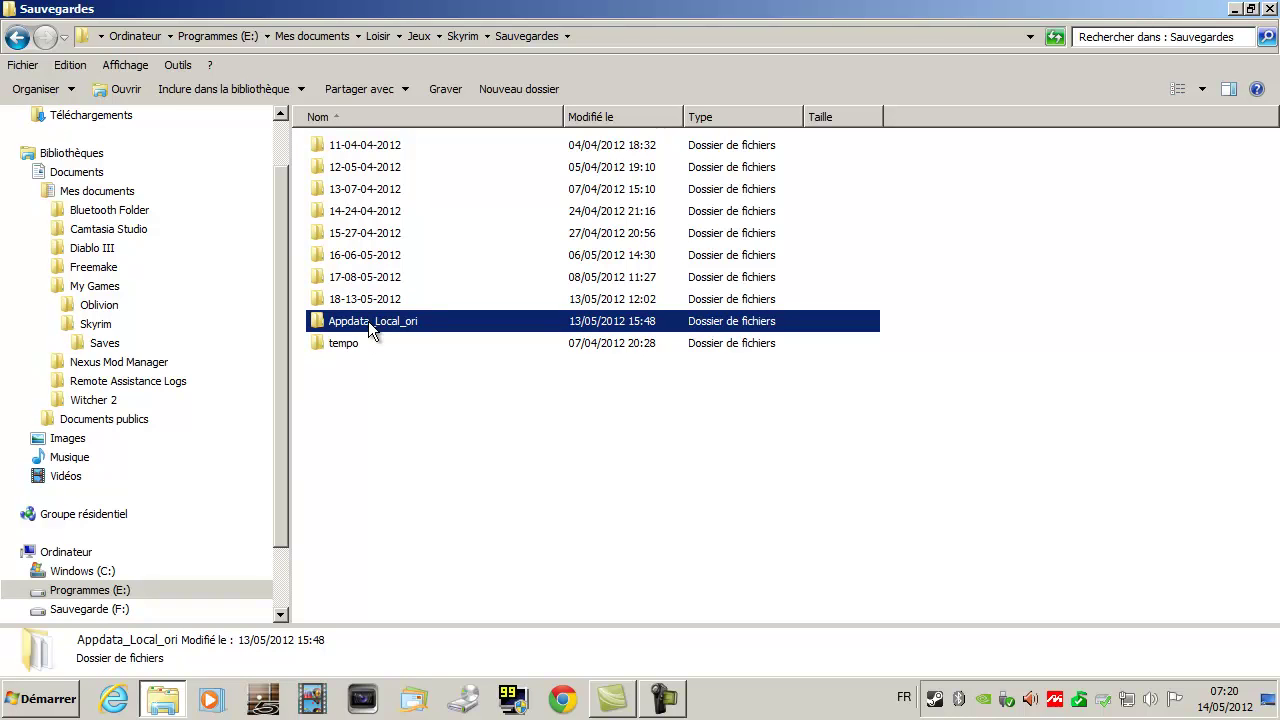
pyautogui.click(17, 38)
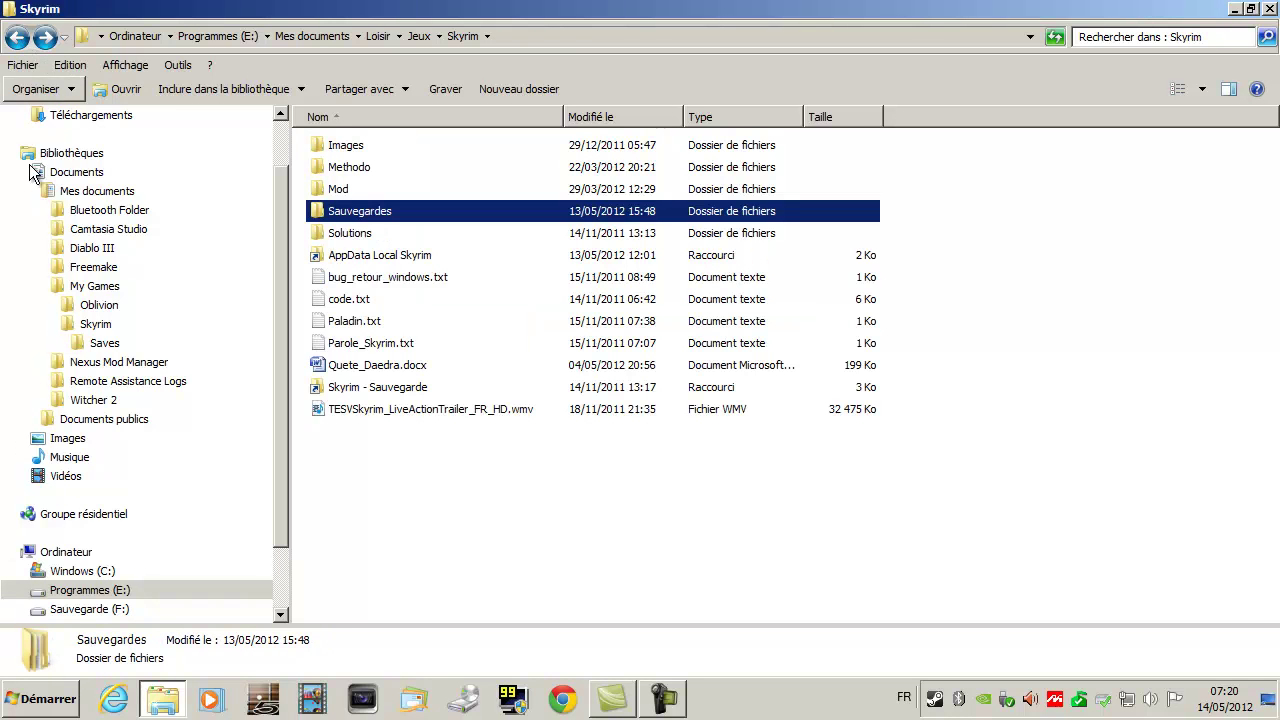
pyautogui.click(382, 258)
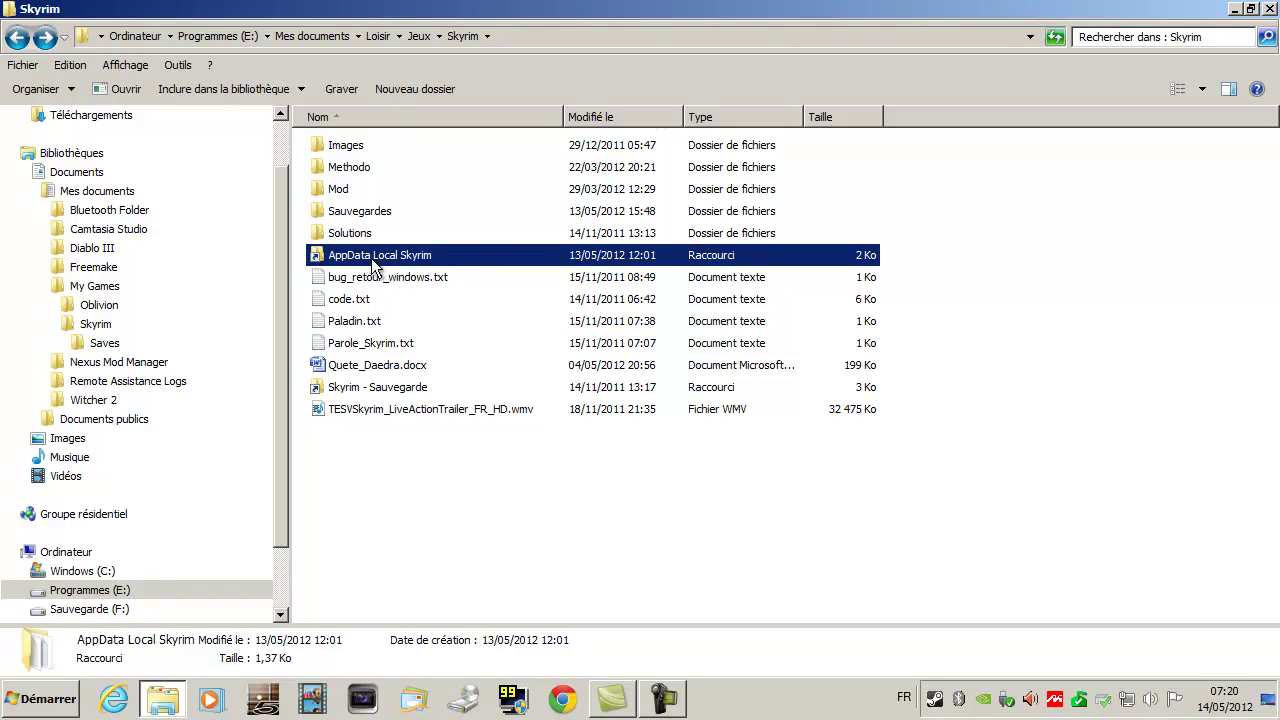
pyautogui.doubleClick(428, 260)
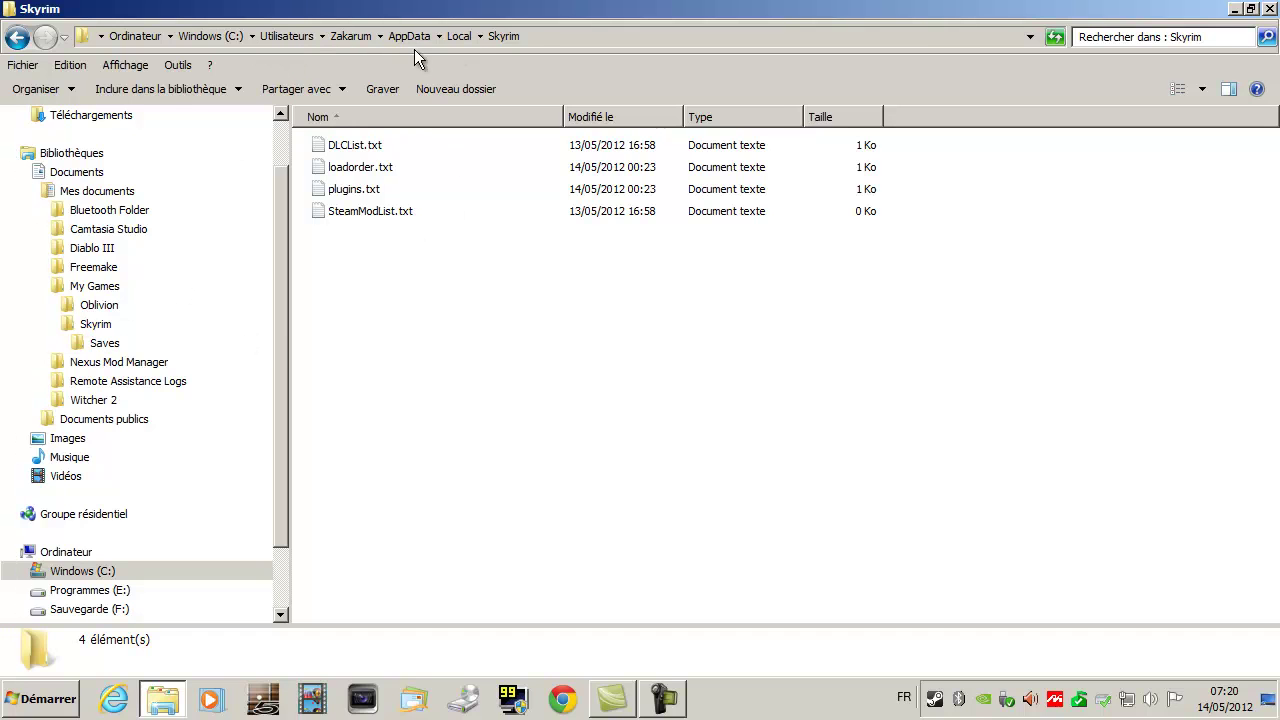
# - Collapse the Documents branch in the folder tree and expand Windows (C:) > Utilisateurs down to the user's profile folder
pyautogui.click(22, 174)
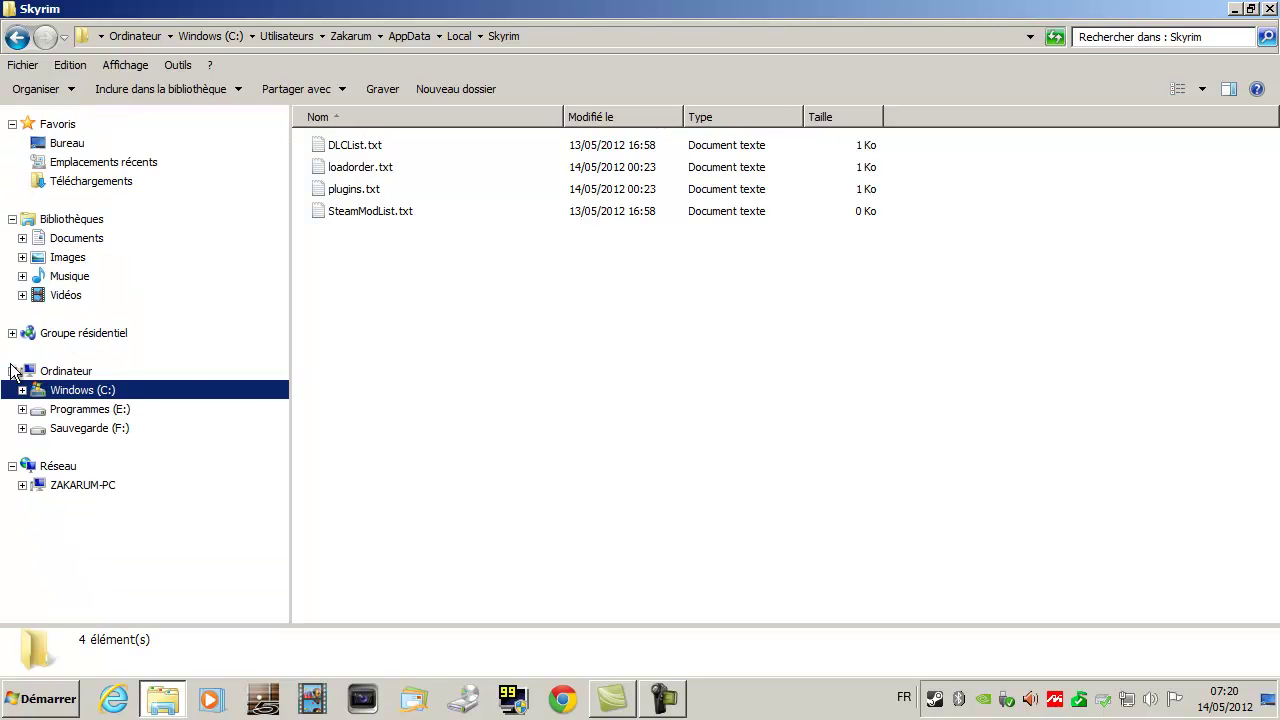
pyautogui.click(23, 391)
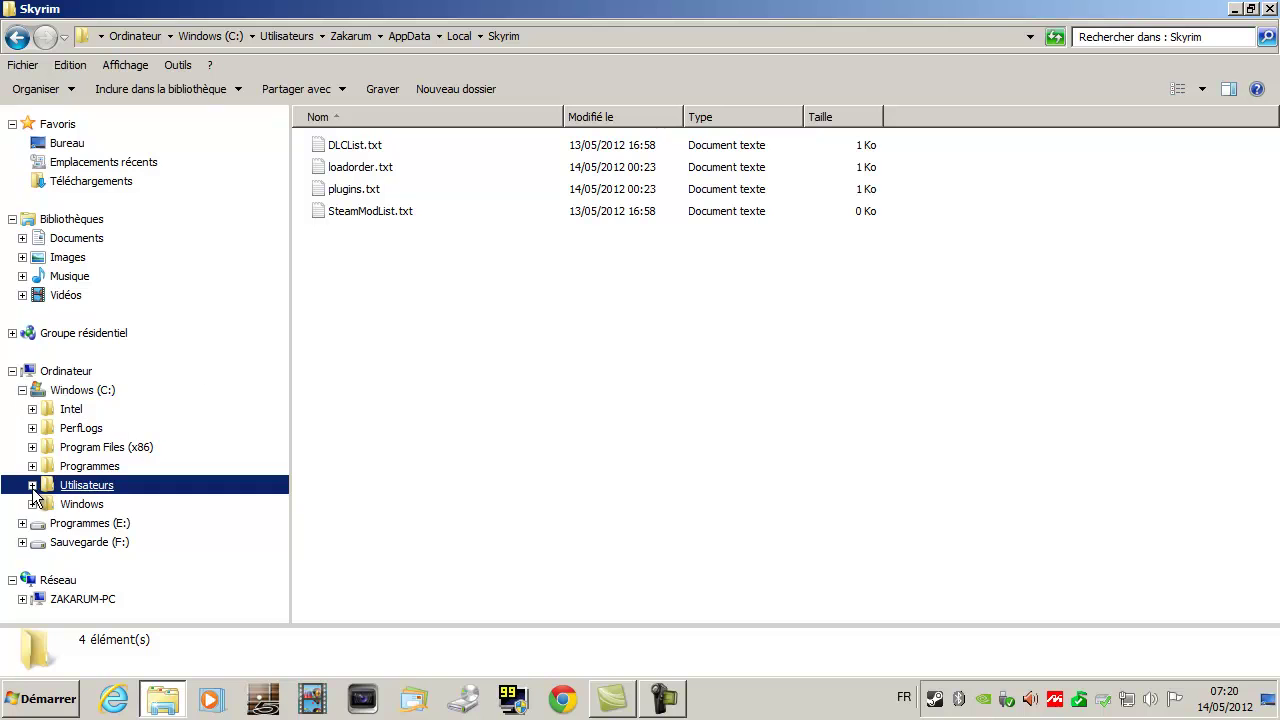
pyautogui.click(32, 485)
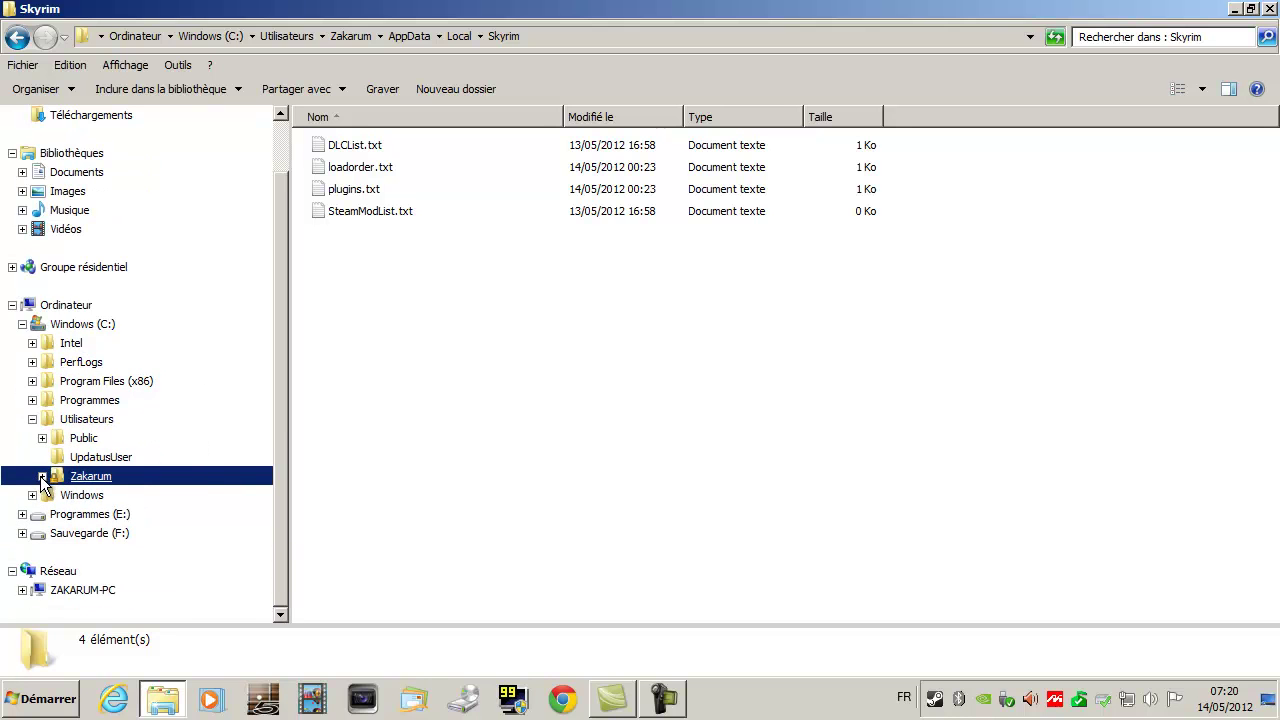
pyautogui.click(42, 476)
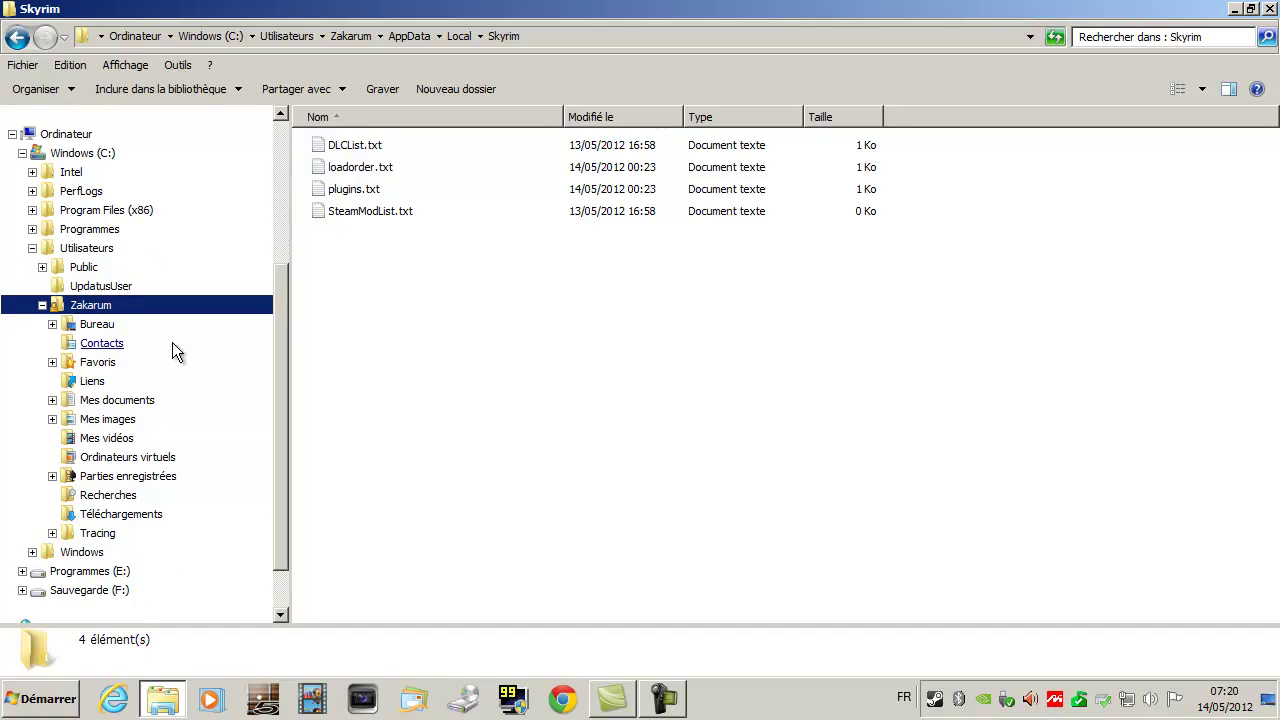
# - Set the folder options to show hidden files, folders and drives
pyautogui.click(183, 66)
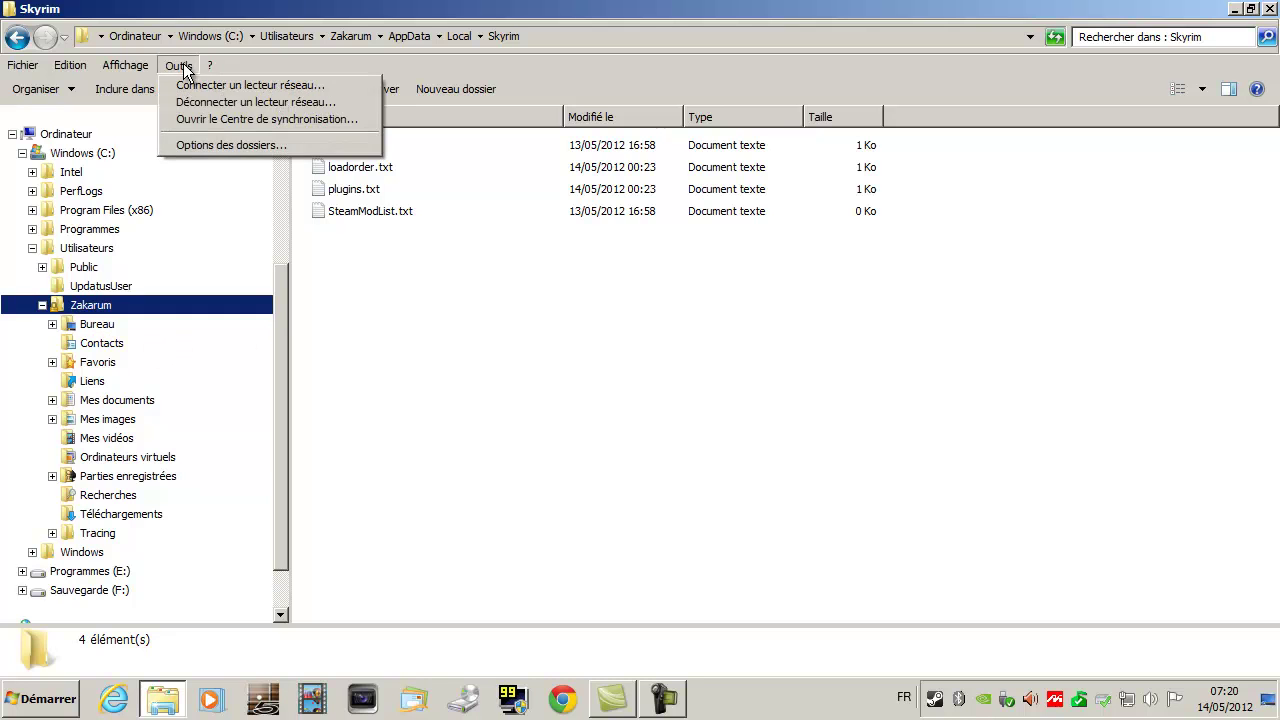
pyautogui.click(198, 144)
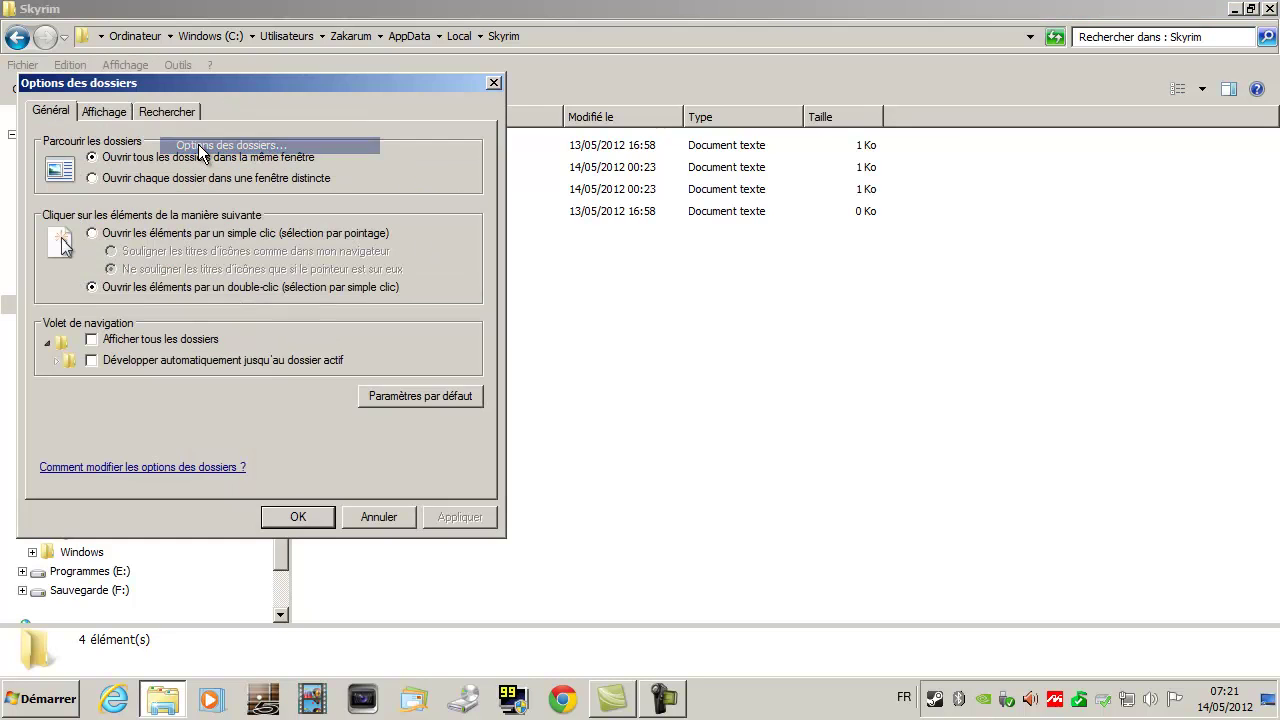
pyautogui.click(99, 111)
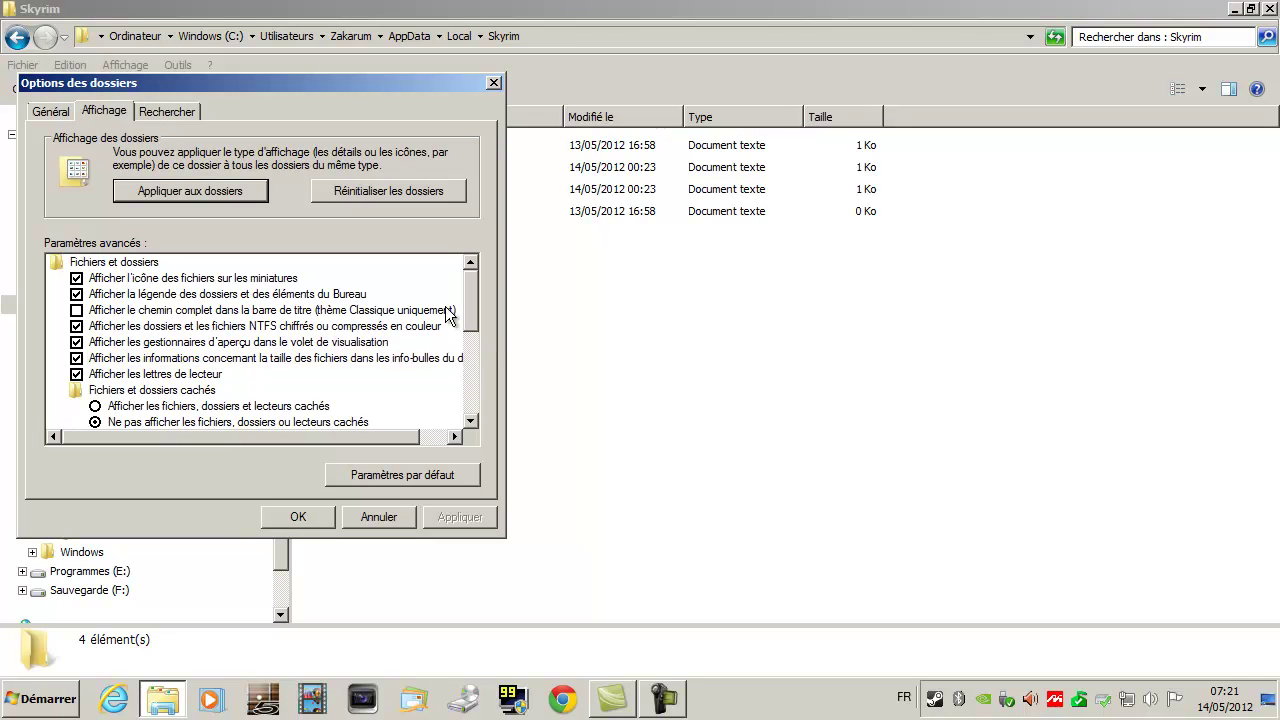
pyautogui.moveTo(471, 288); pyautogui.dragTo(466, 303)
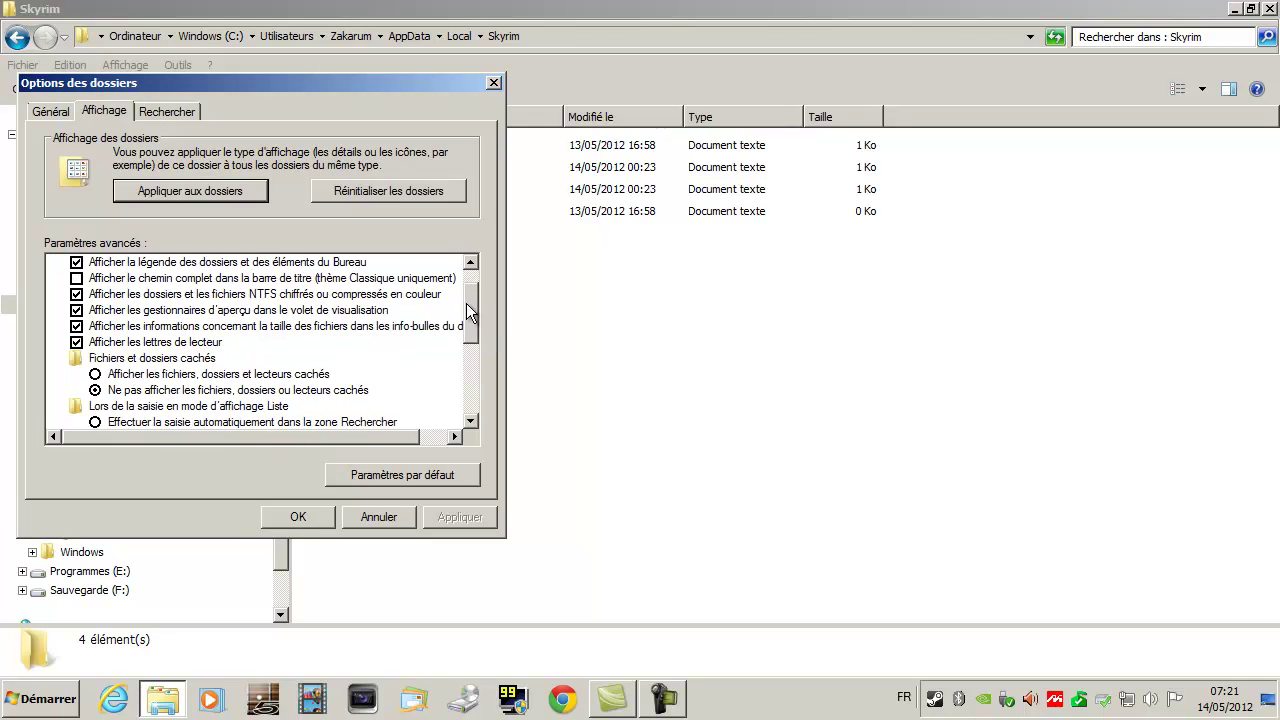
pyautogui.click(204, 378)
pyautogui.click(277, 517)
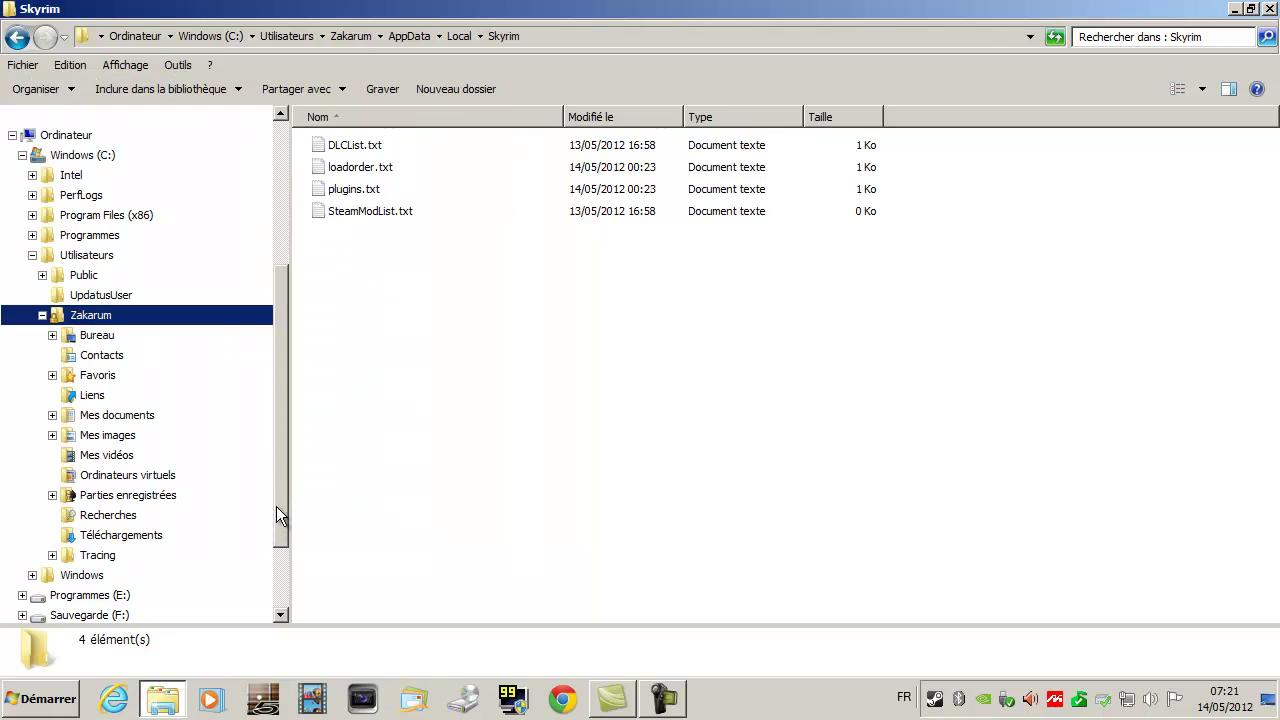
# - Collapse and re-expand the Utilisateurs branch under Windows (C:) to refresh it, and open the user's profile folder
pyautogui.click(32, 255)
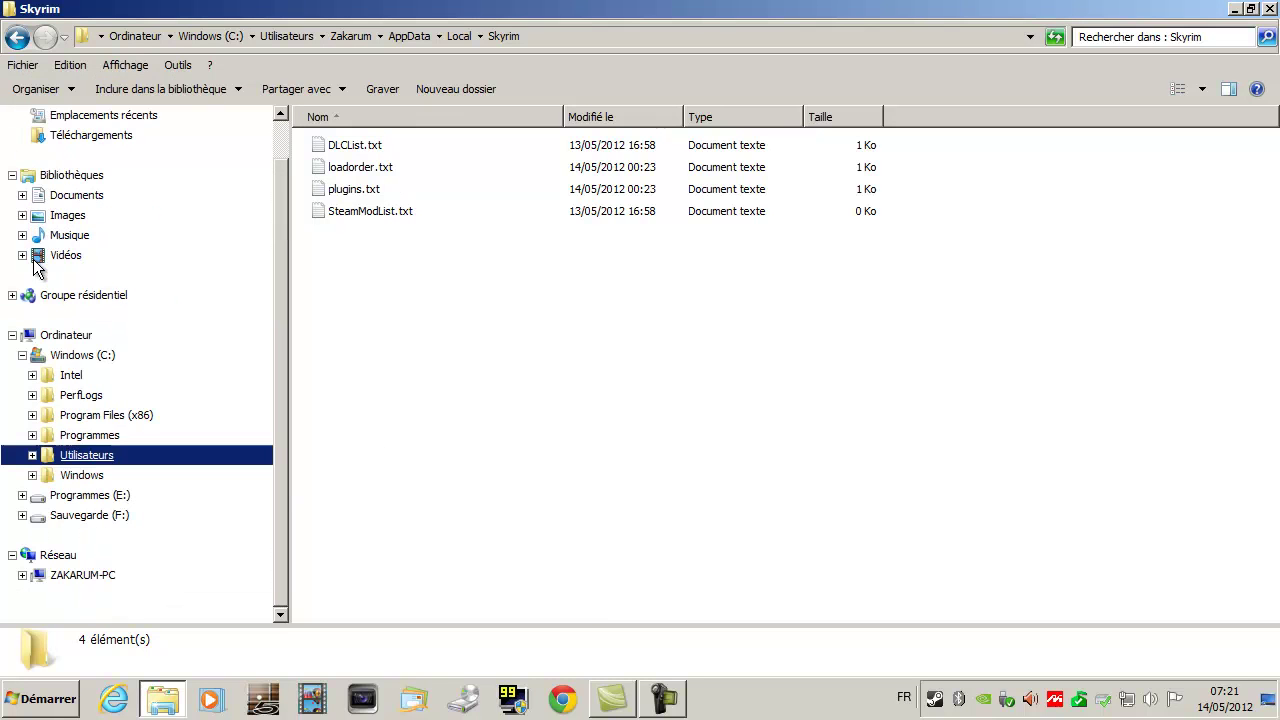
pyautogui.click(90, 358)
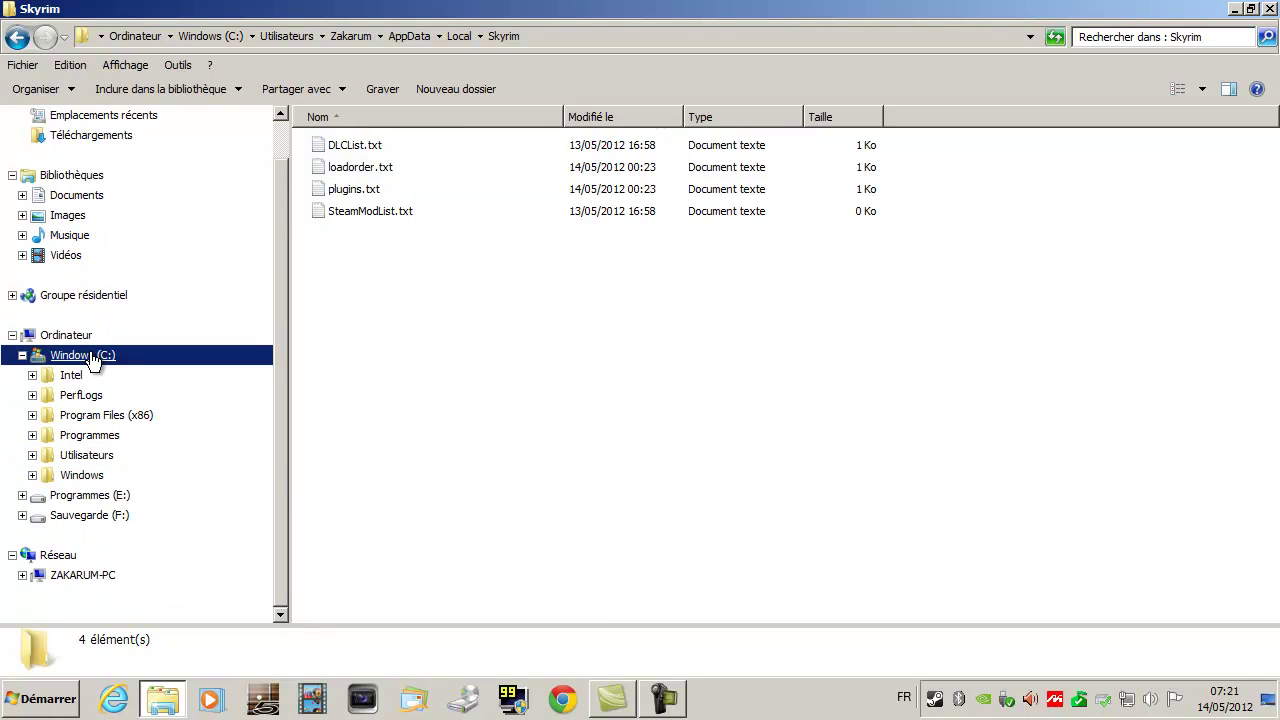
pyautogui.click(47, 458)
pyautogui.click(32, 455)
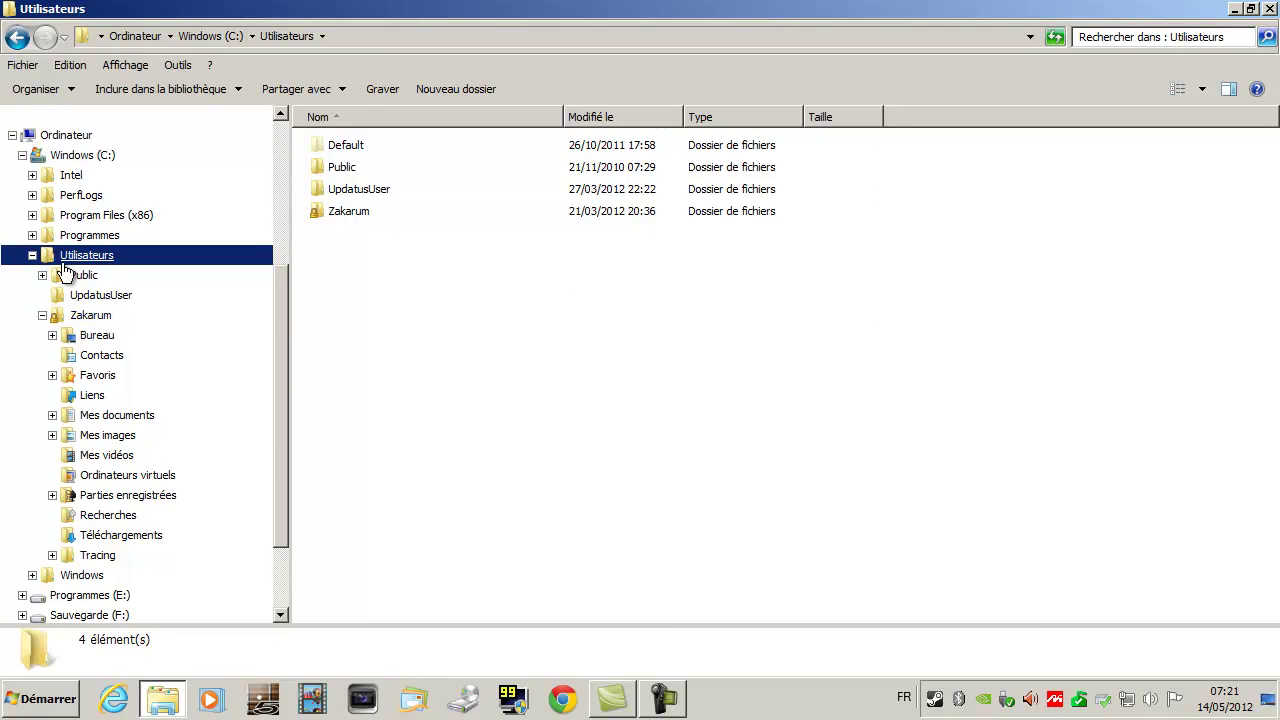
pyautogui.click(32, 255)
pyautogui.click(33, 456)
pyautogui.click(90, 317)
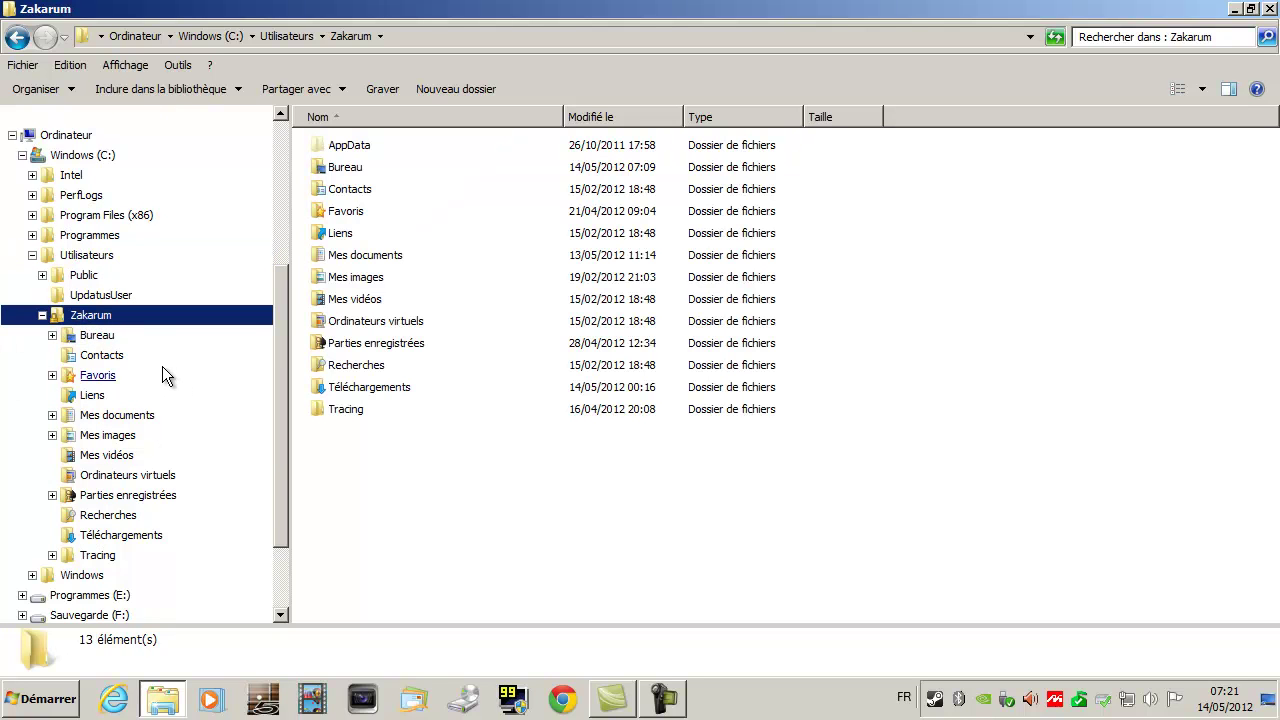
# - Open AppData > Local in the user's profile and select the Skyrim folder
pyautogui.doubleClick(350, 147)
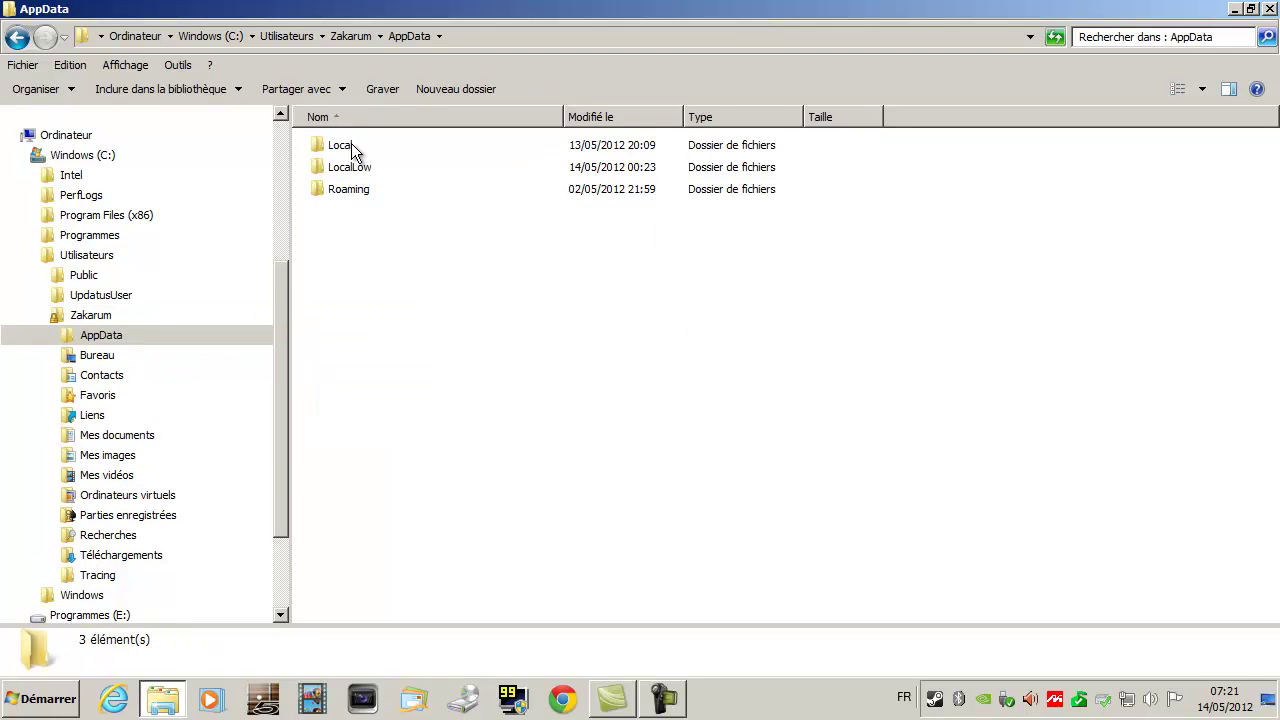
pyautogui.doubleClick(350, 147)
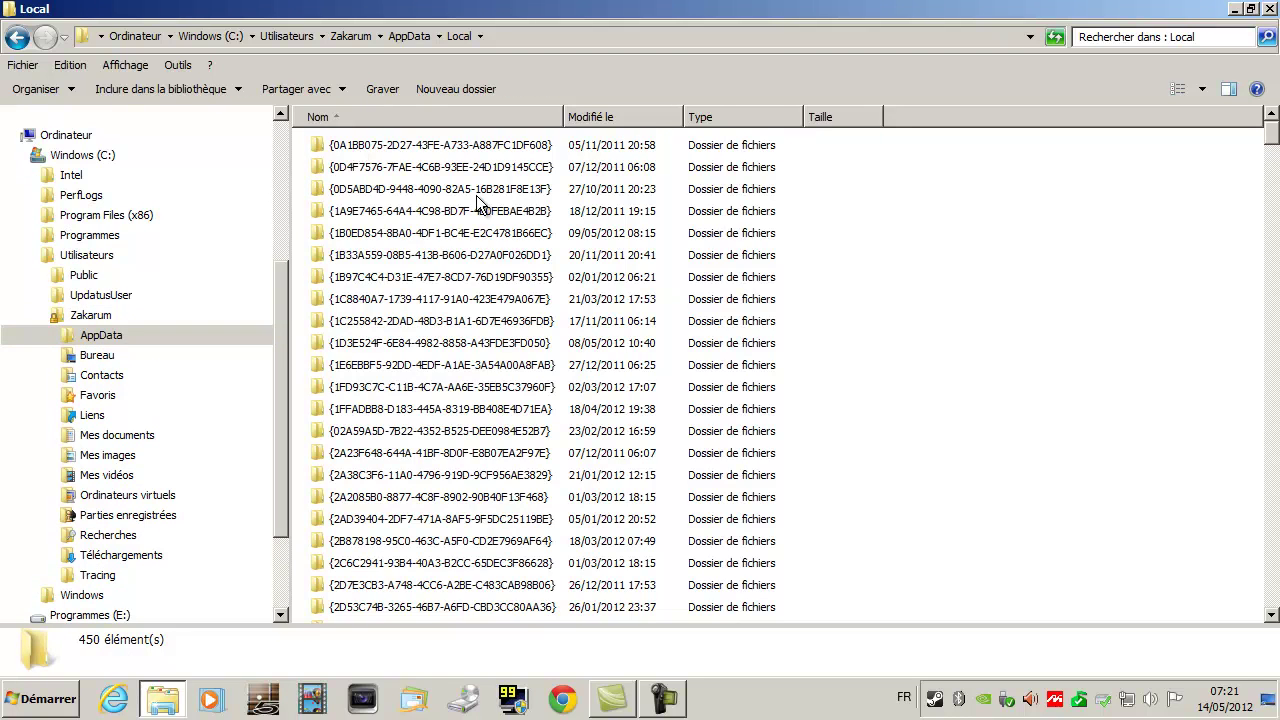
pyautogui.scroll(-7, 1270, 195)
pyautogui.scroll(-20, 780, 375)
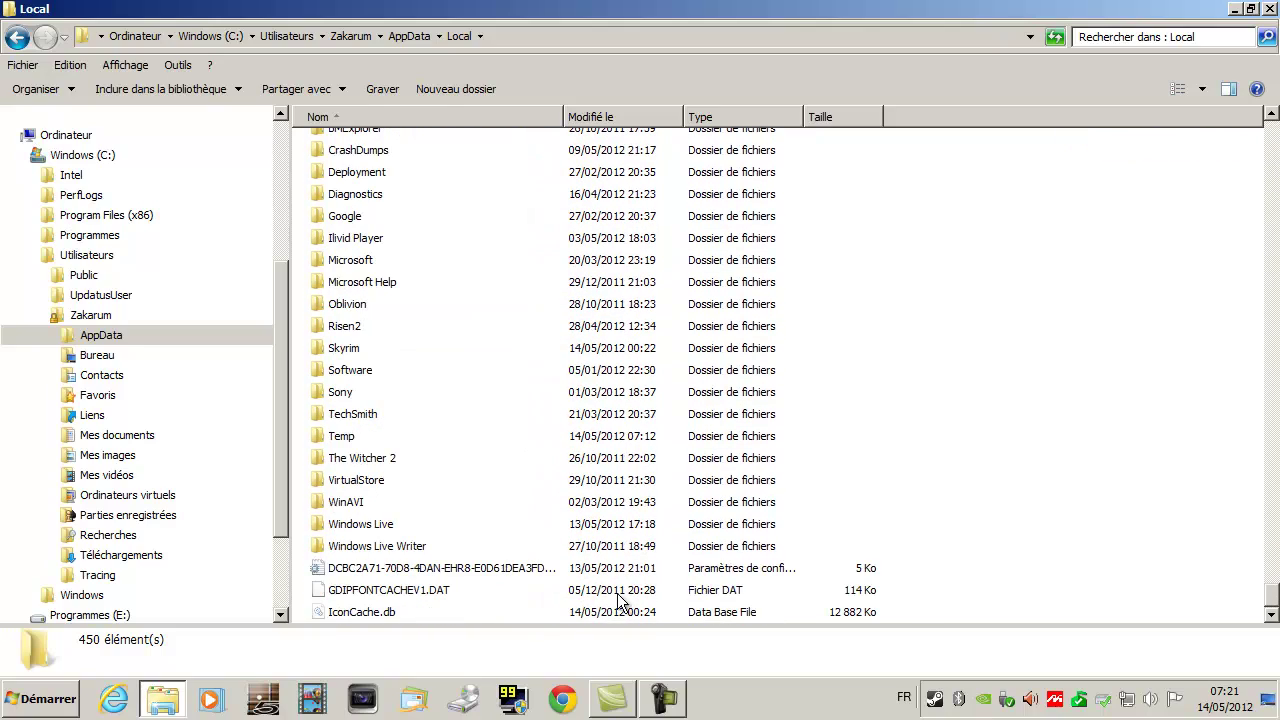
pyautogui.click(356, 346)
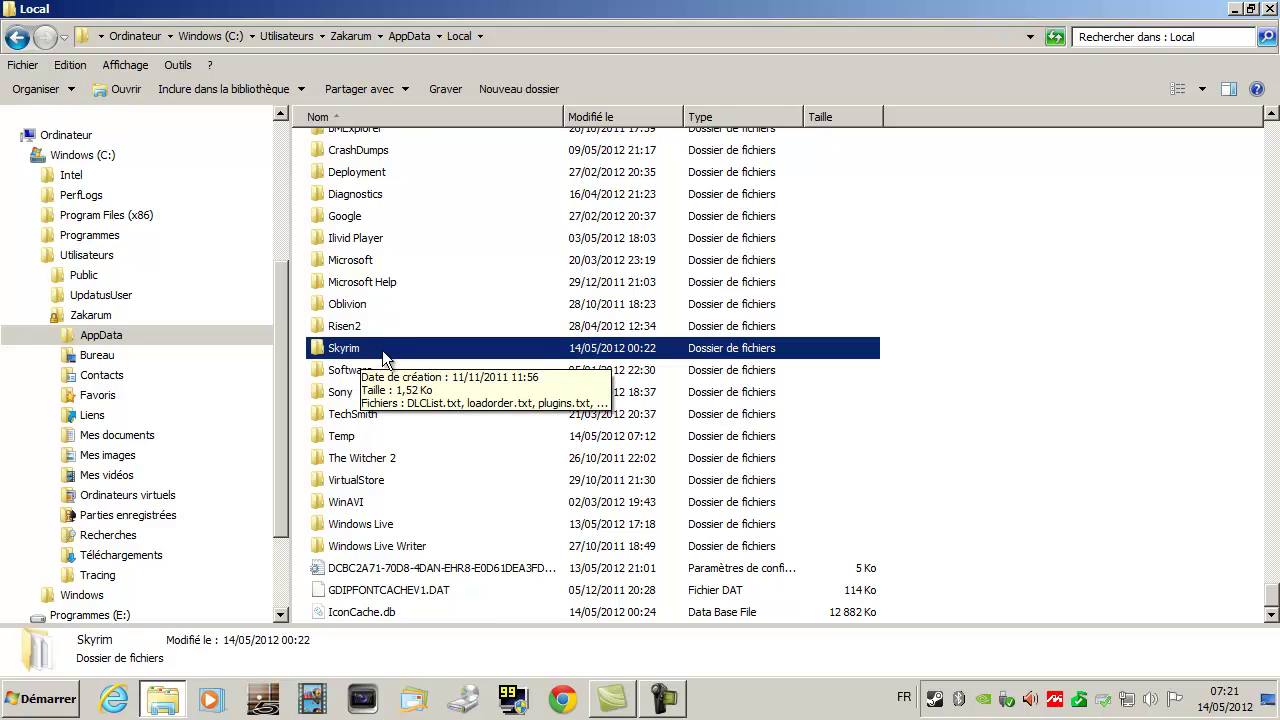
# - Create a desktop shortcut to the AppData Local Skyrim folder and place it in the empty area beside the Jeux shortcut
pyautogui.rightClick(361, 351)
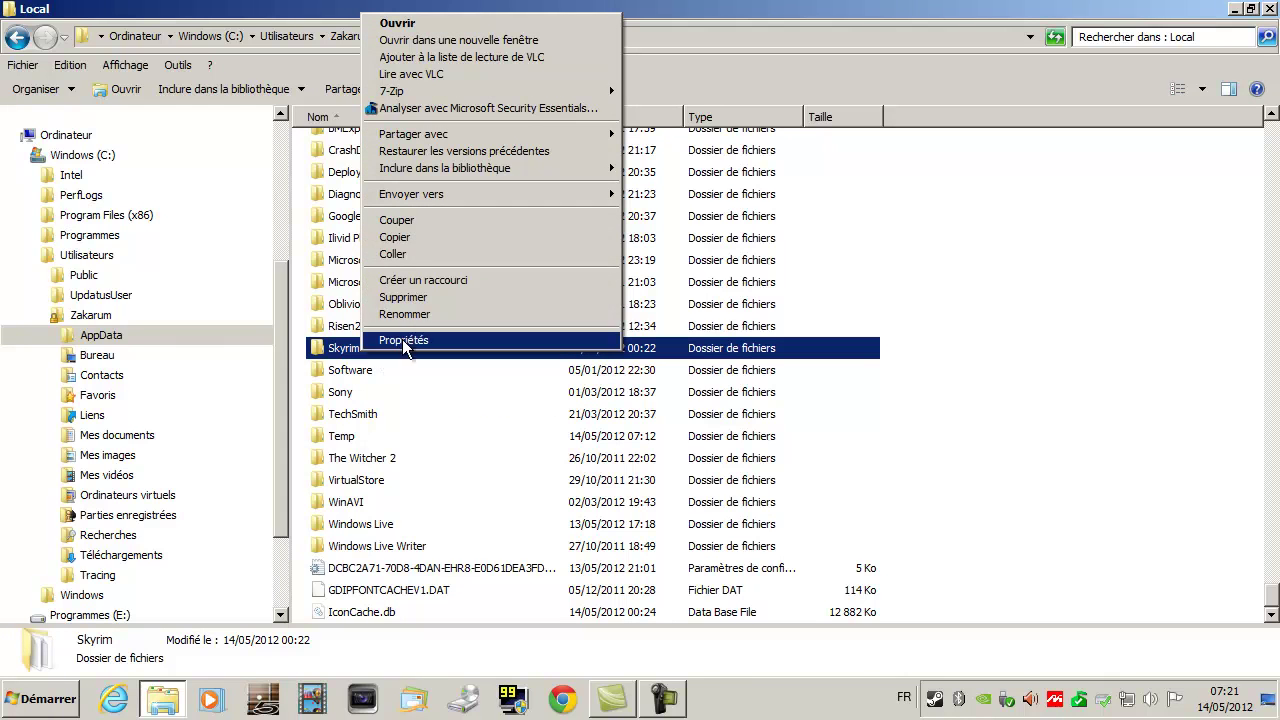
pyautogui.moveTo(433, 193)
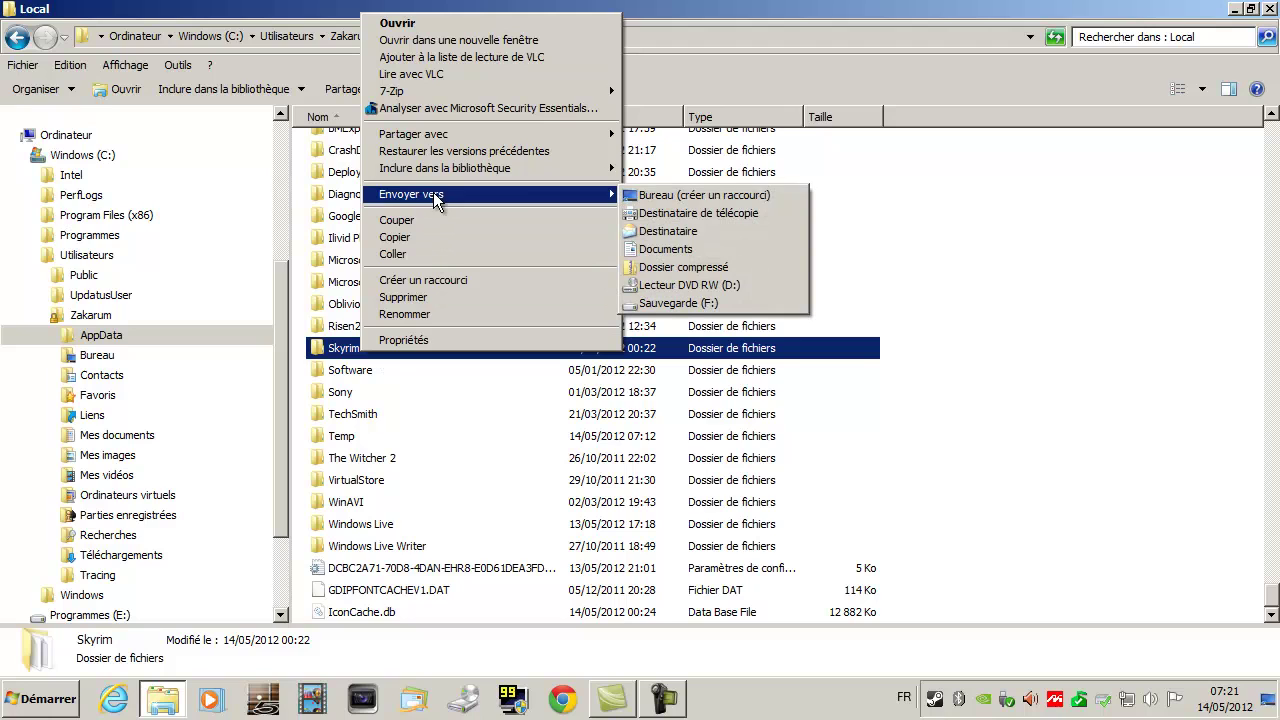
pyautogui.click(690, 196)
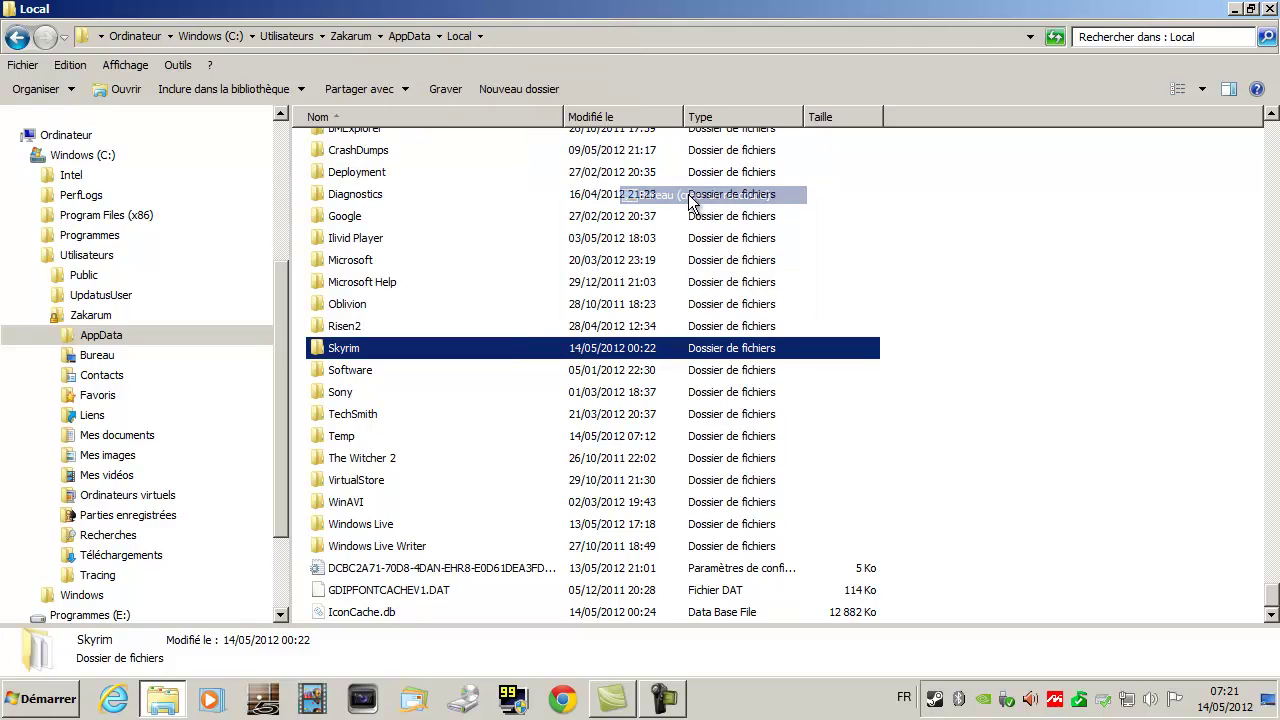
pyautogui.click(1231, 8)
pyautogui.moveTo(42, 620); pyautogui.dragTo(338, 236)
# - Open the AppData Local Skyrim shortcut from the Skyrim folder, reached through the desktop's Jeux shortcut
pyautogui.doubleClick(46, 232)
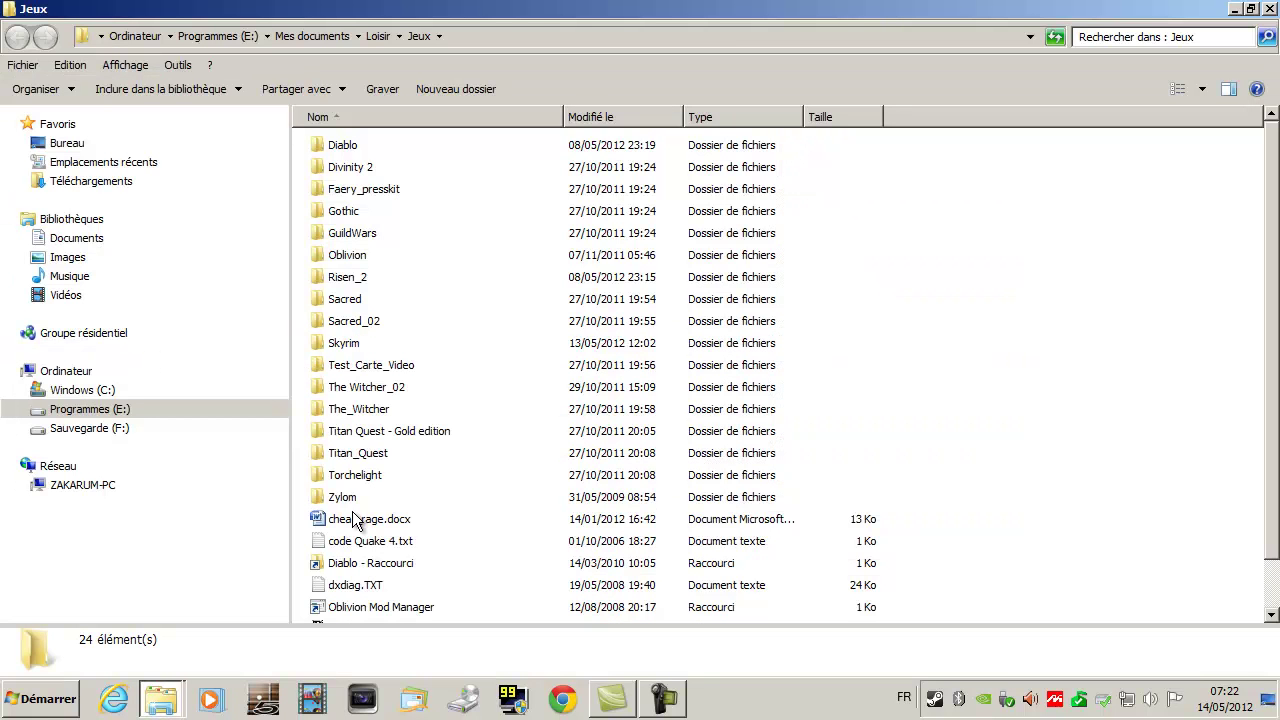
pyautogui.doubleClick(354, 348)
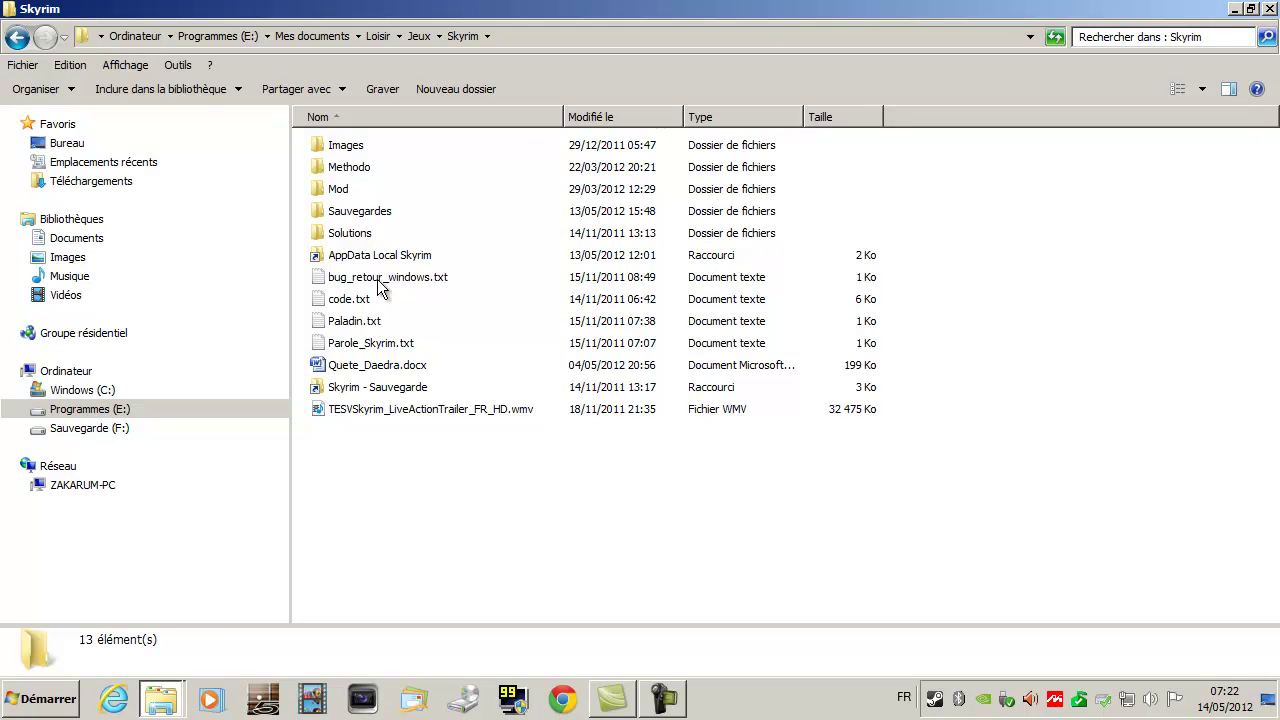
pyautogui.doubleClick(378, 255)
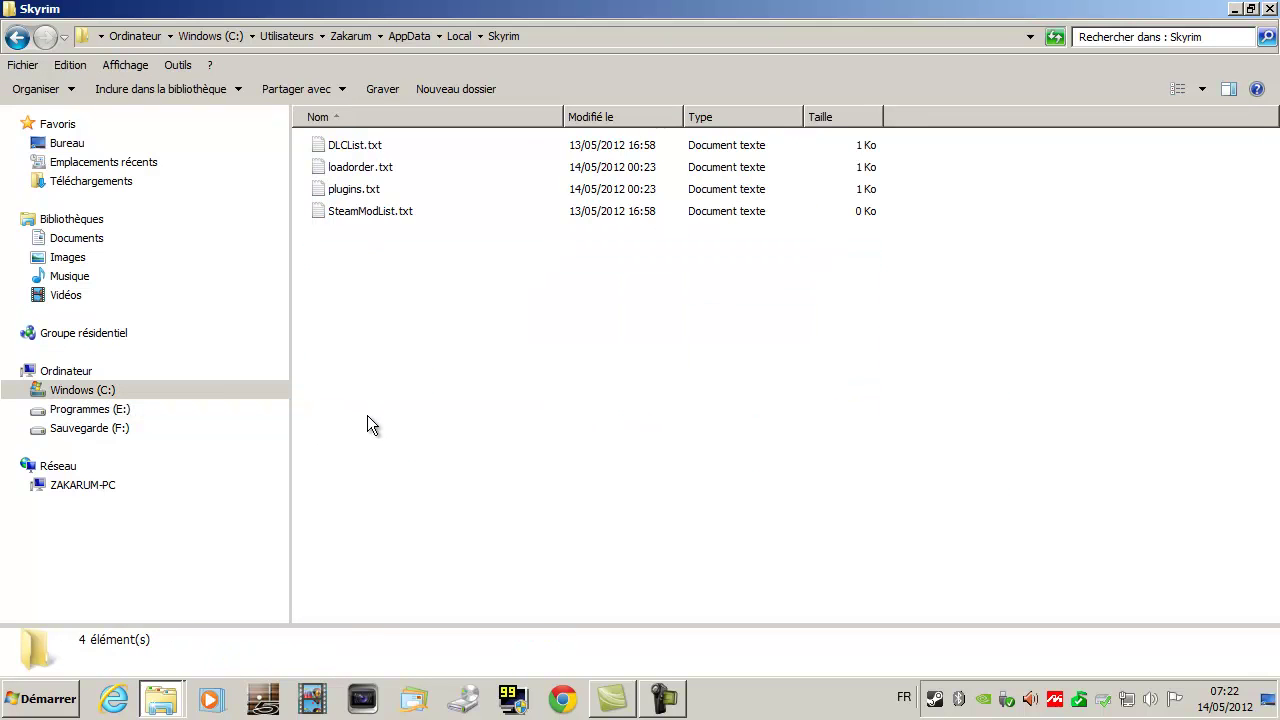
# - Set the folder options back to not showing hidden files, folders or drives
pyautogui.click(179, 68)
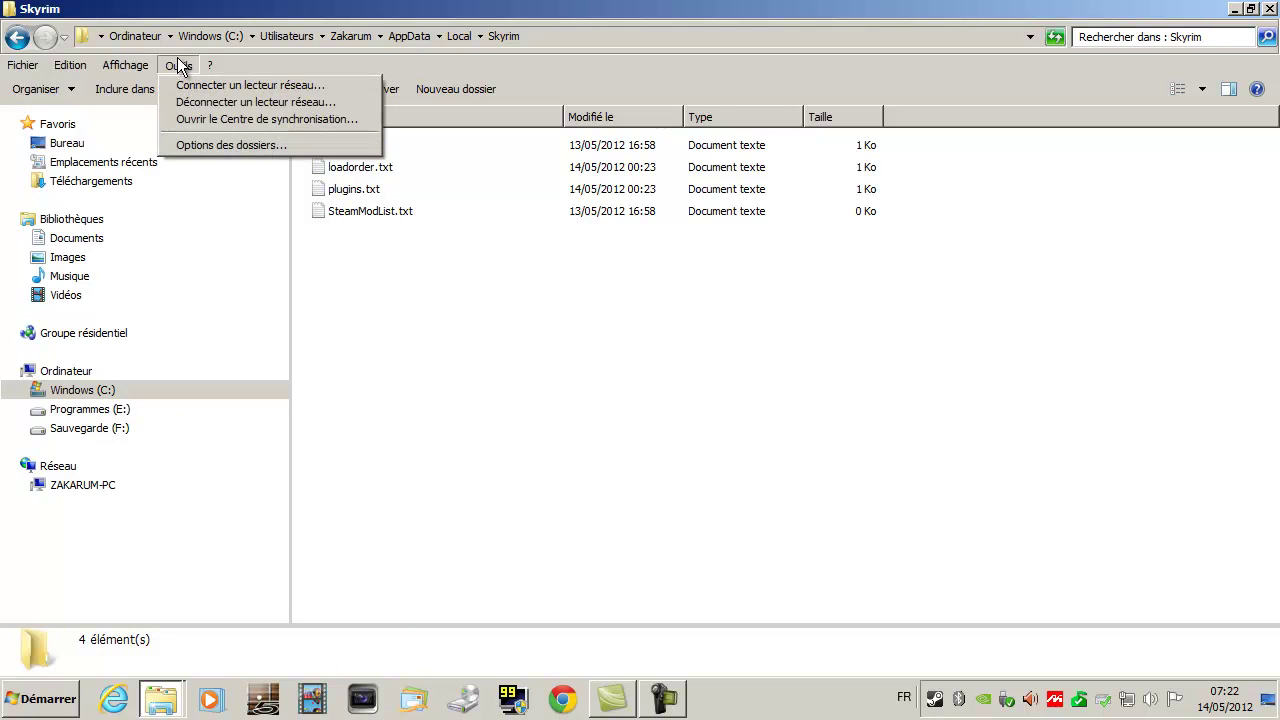
pyautogui.click(208, 146)
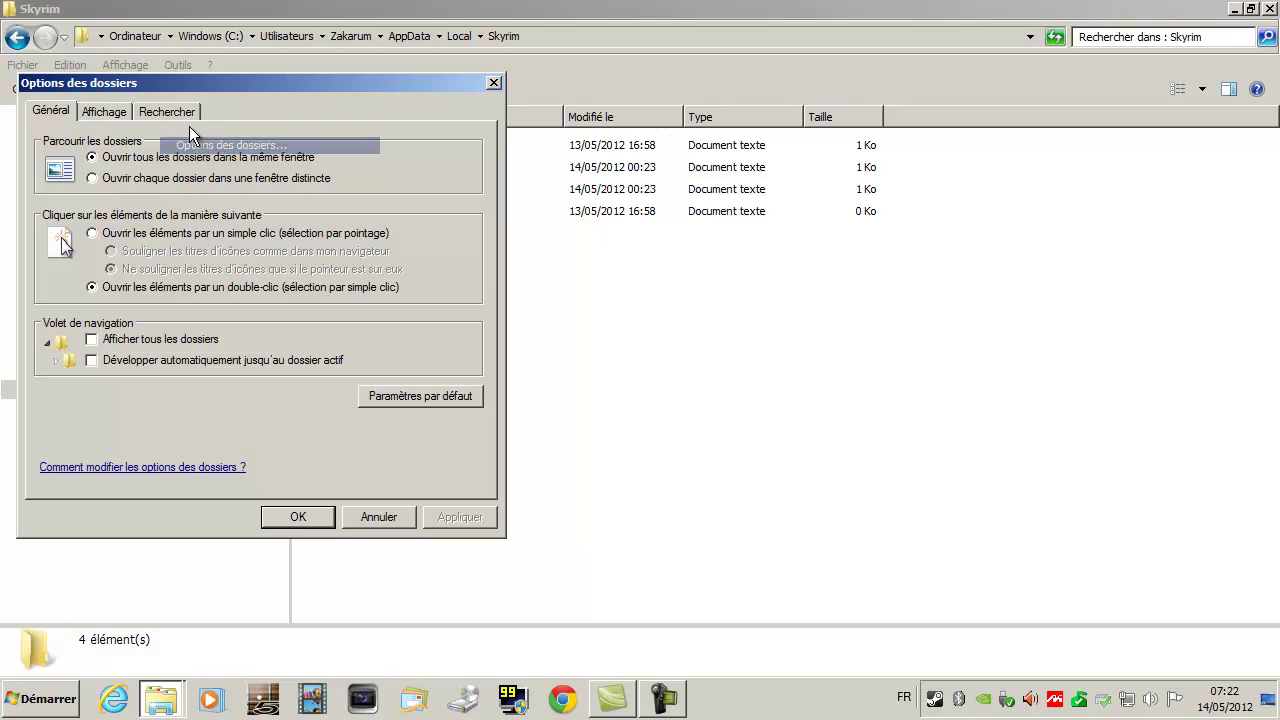
pyautogui.click(108, 112)
pyautogui.click(170, 422)
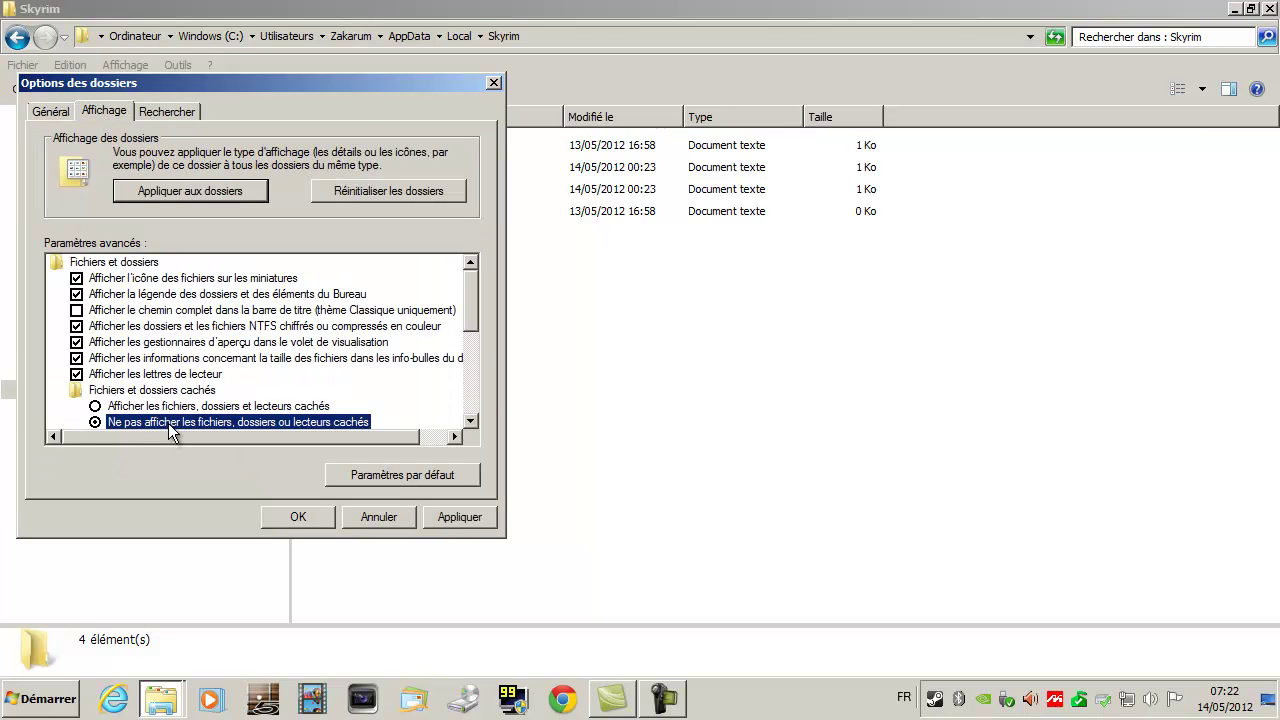
pyautogui.click(289, 522)
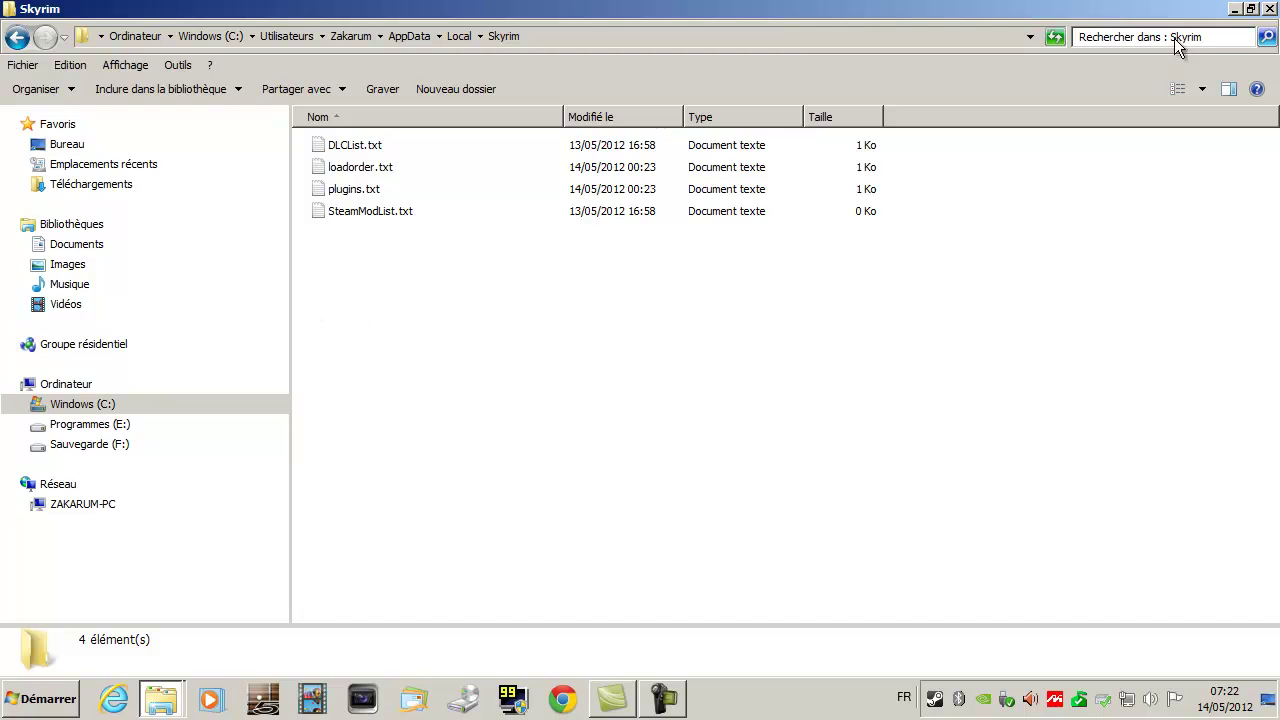
# - Return to the desktop and delete the Skyrim - Raccourci shortcut
pyautogui.press('super+d')
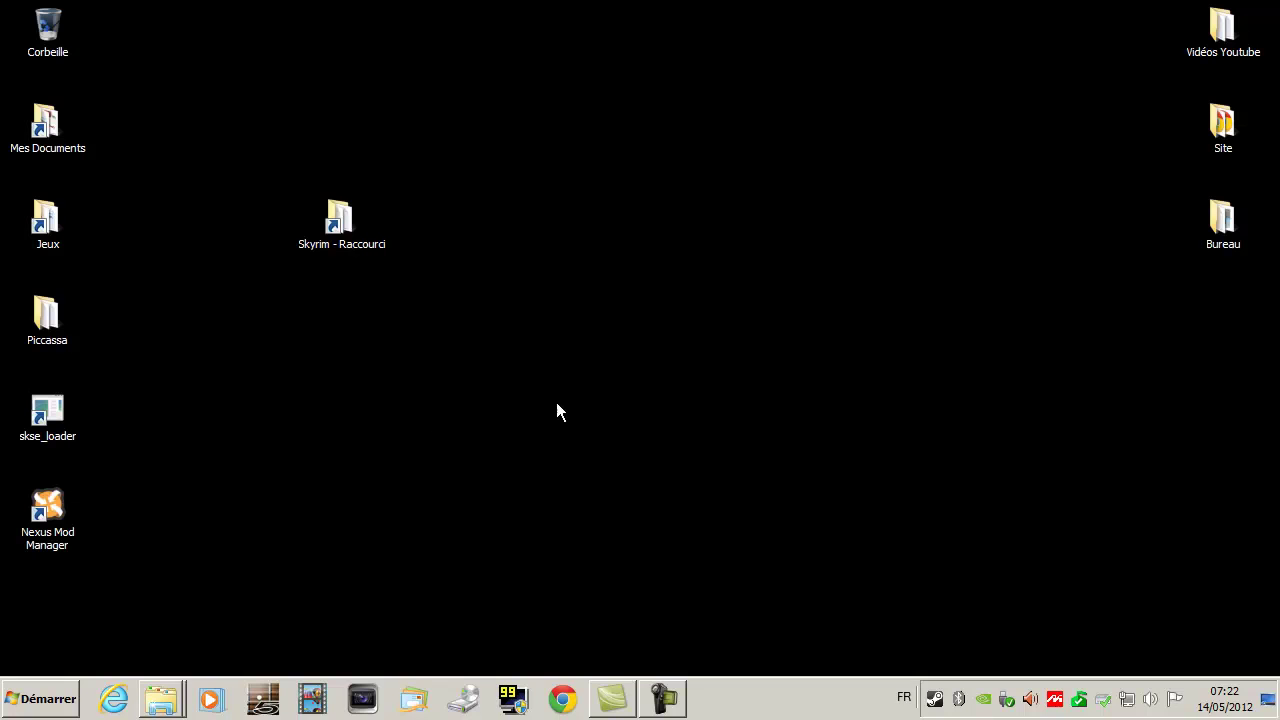
pyautogui.click(345, 226)
pyautogui.press('Delete')
pyautogui.press('Return')
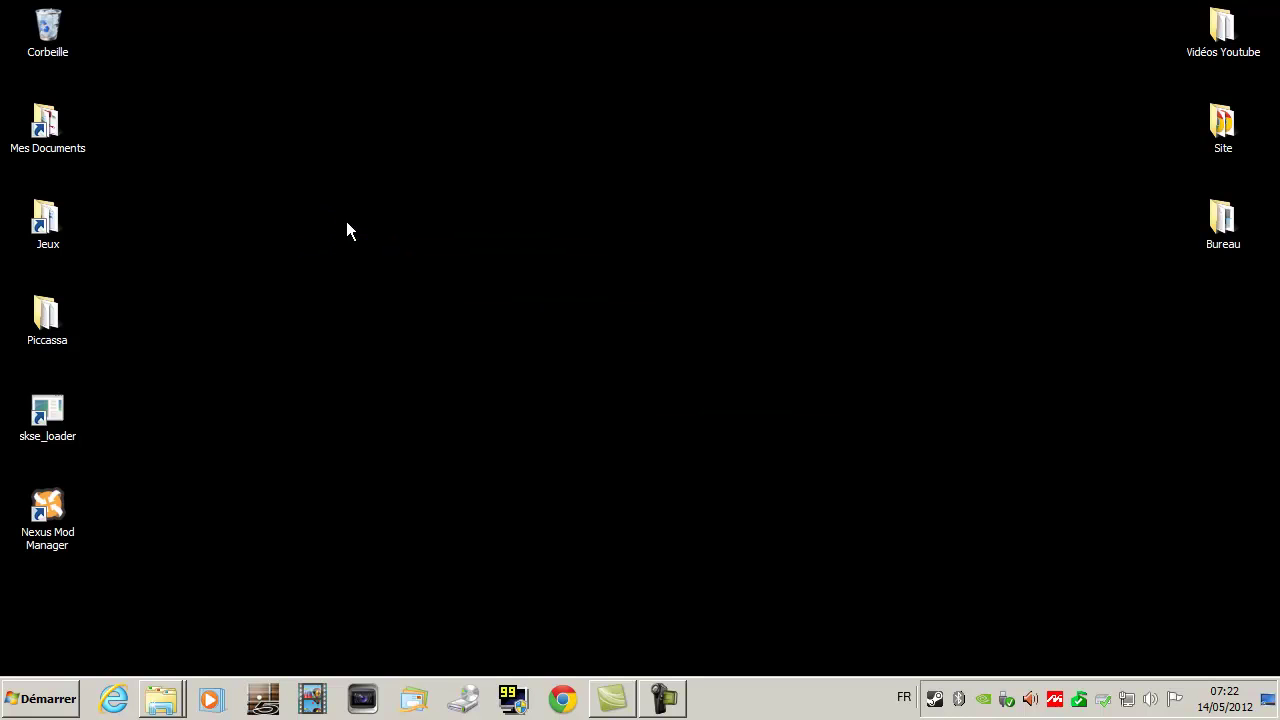
# - Open the game's saves folder through the Skyrim - Sauvegarde shortcut in Jeux and review the contents of Skyrim.ini
pyautogui.doubleClick(56, 241)
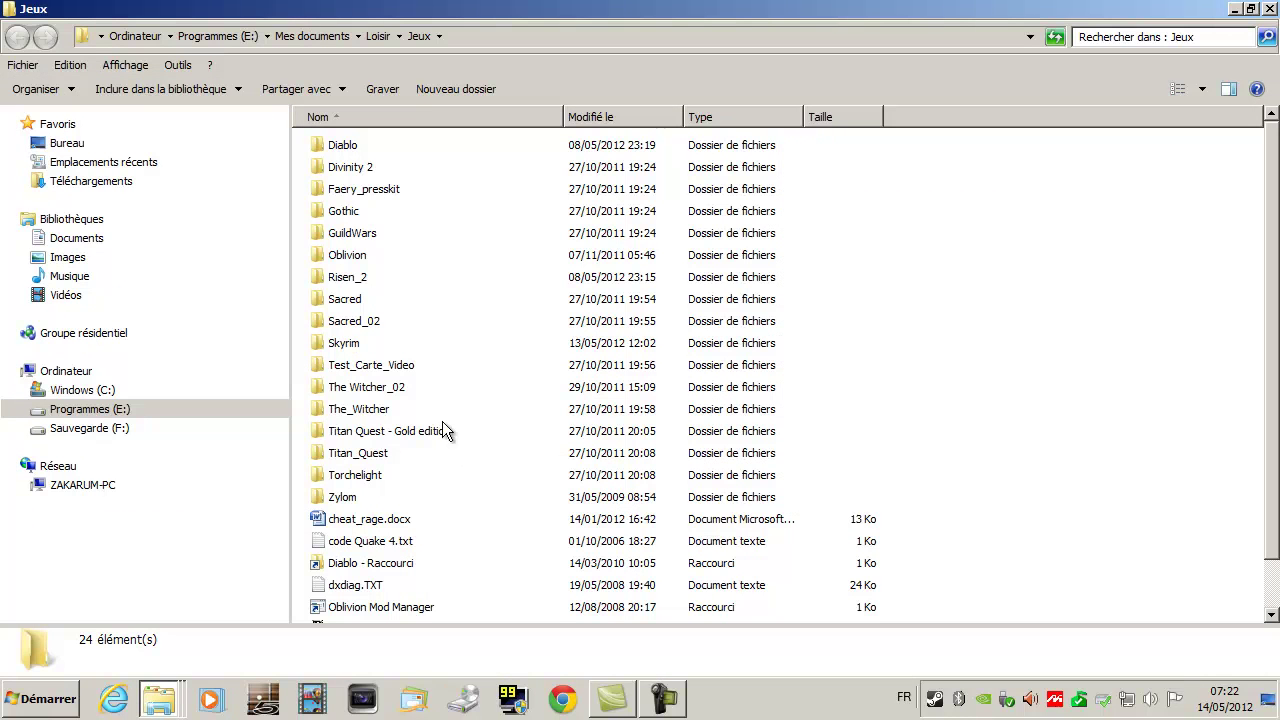
pyautogui.doubleClick(350, 344)
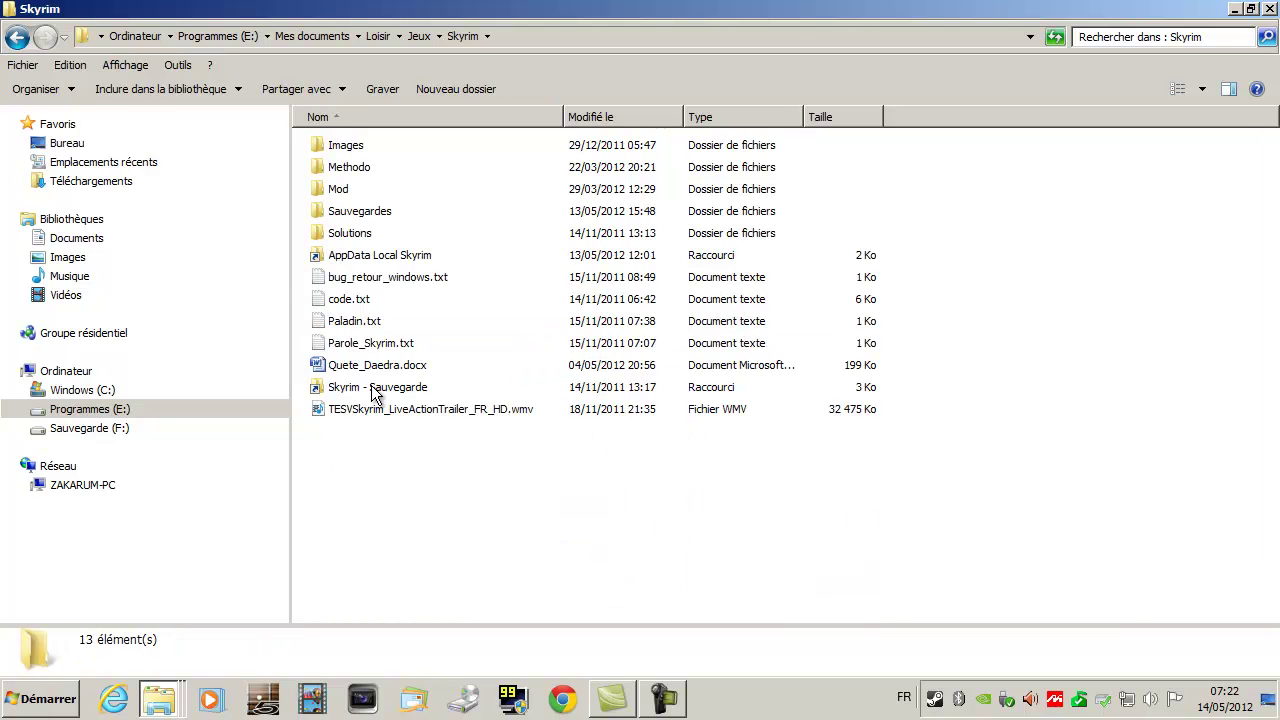
pyautogui.doubleClick(369, 391)
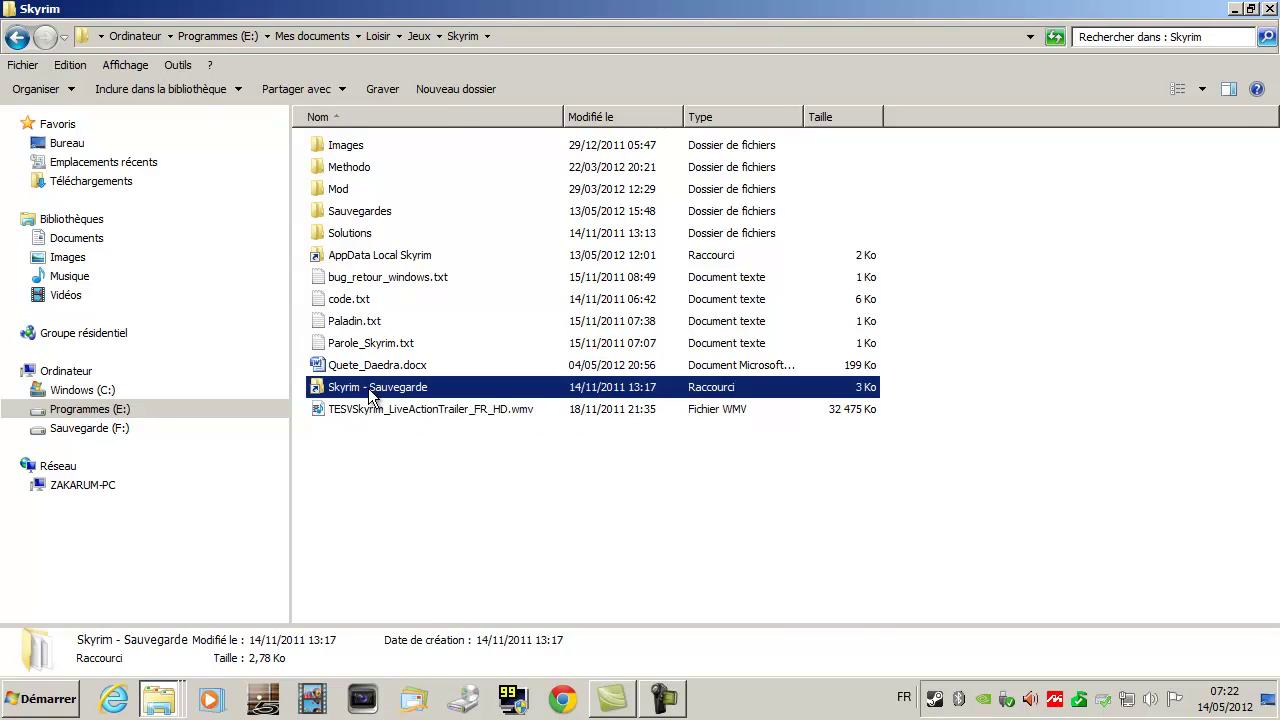
pyautogui.doubleClick(369, 245)
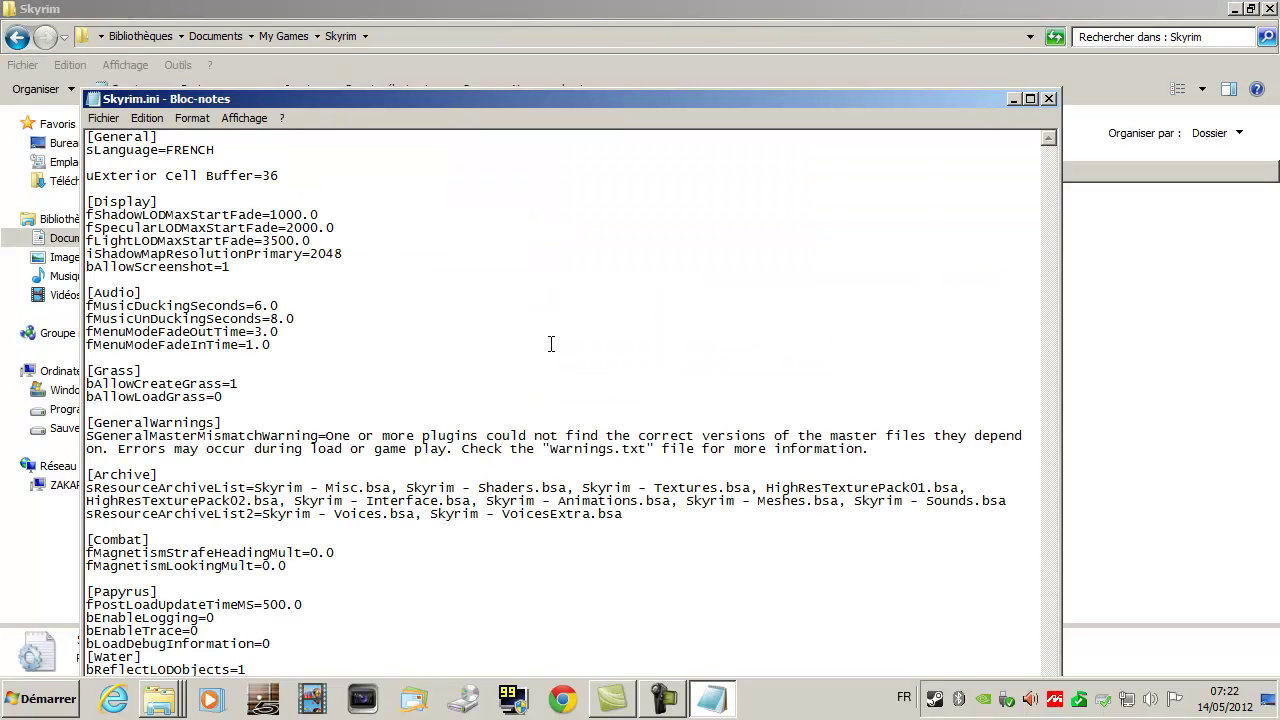
pyautogui.click(1030, 99)
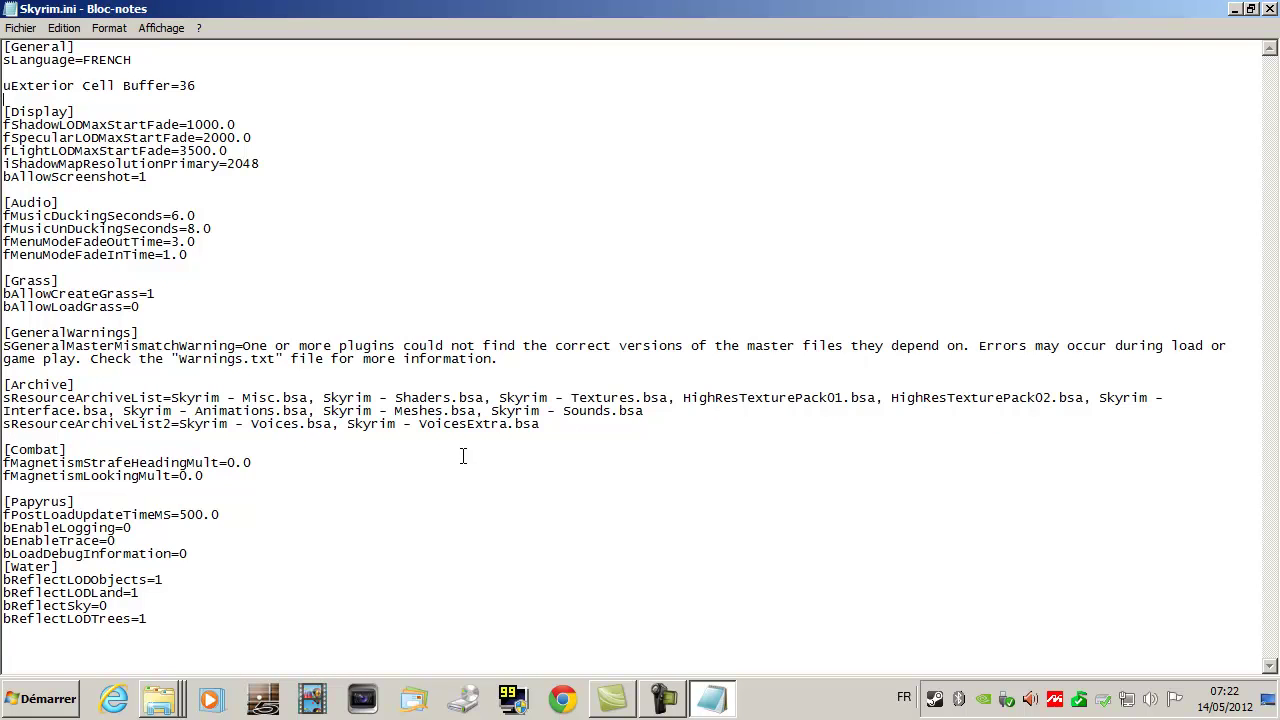
pyautogui.click(1270, 9)
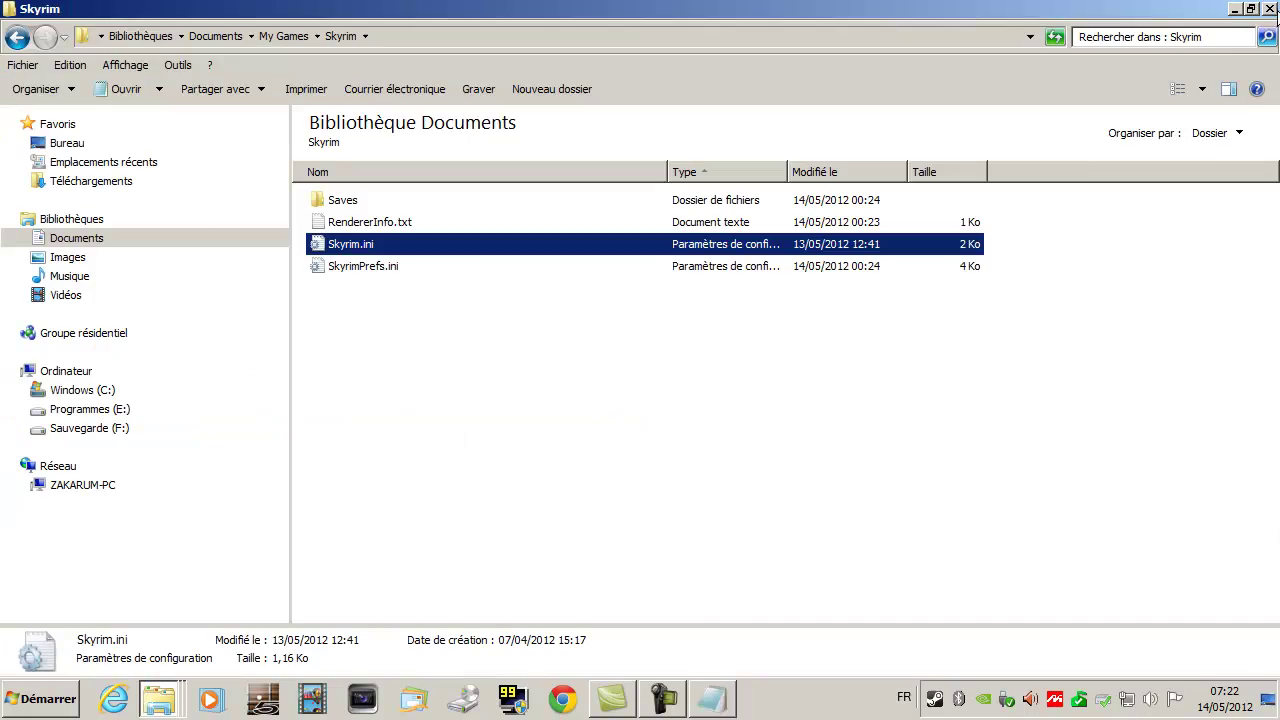
# - Review the settings in SkyrimPrefs.ini from start to end and close the file
pyautogui.doubleClick(364, 268)
pyautogui.scroll(-20, 440, 405)
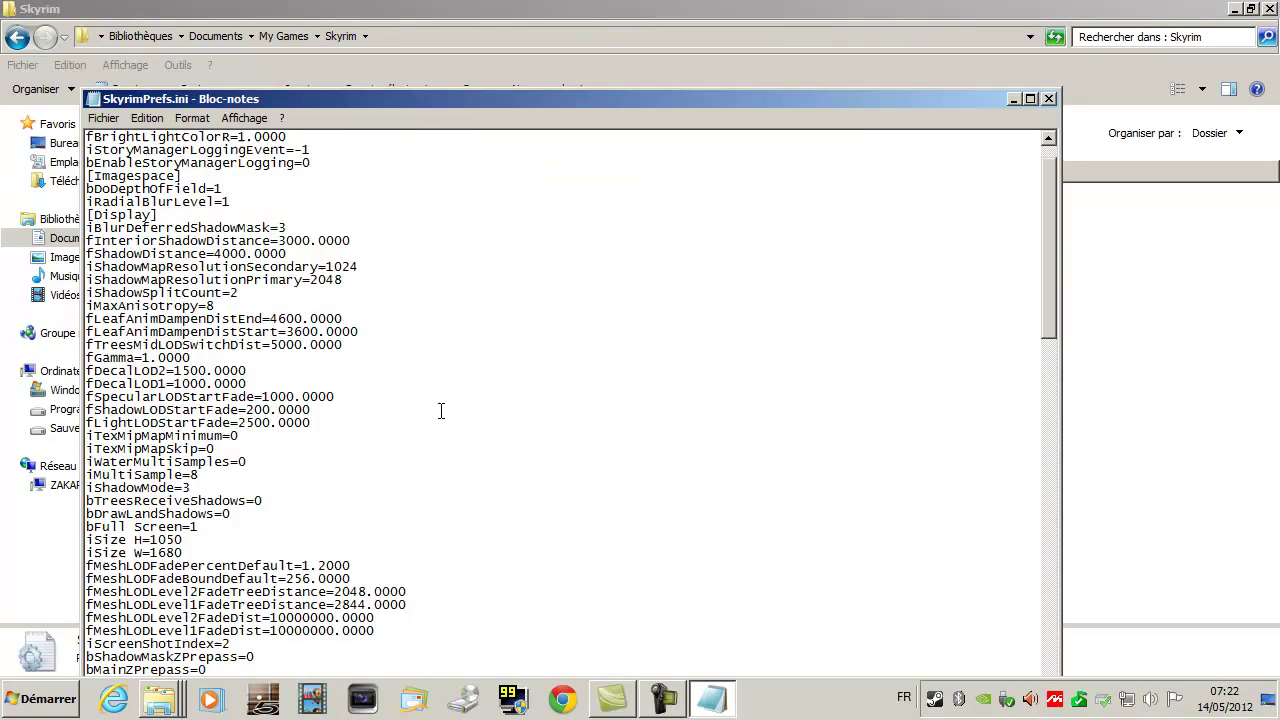
pyautogui.scroll(20, 447, 405)
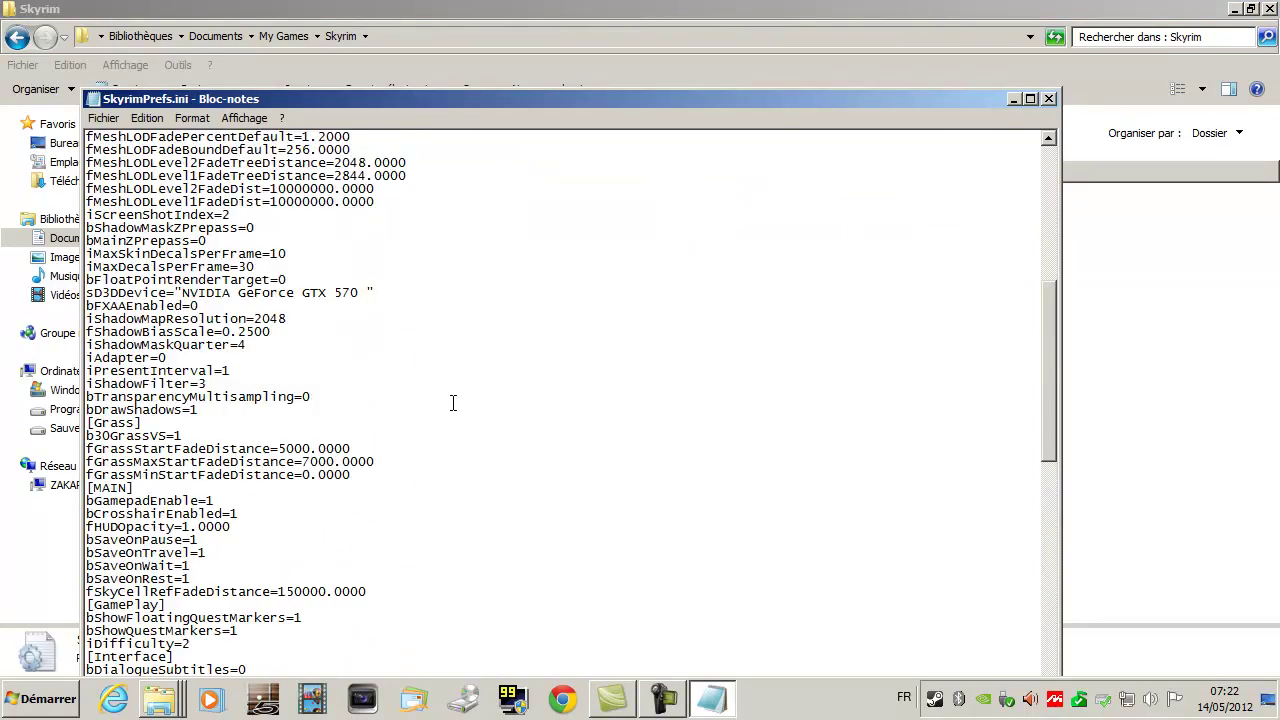
pyautogui.click(1050, 100)
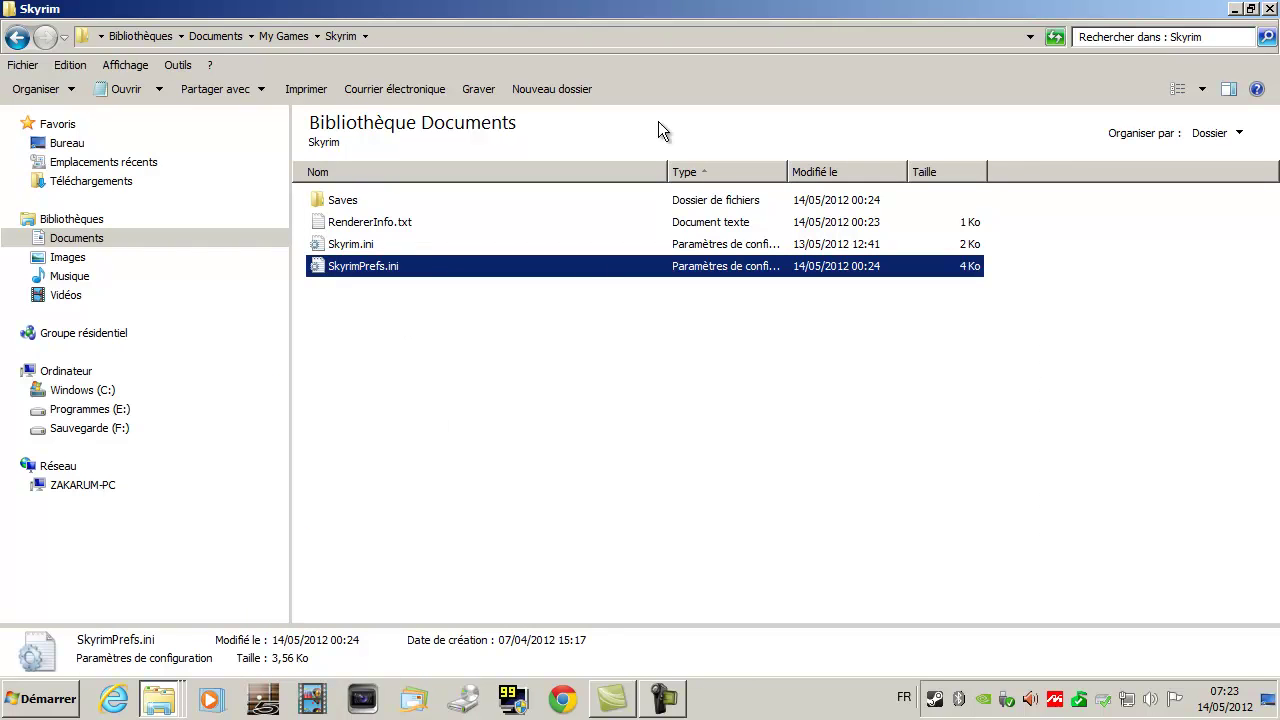
# - Go back to the Skyrim folder, open its AppData Local Skyrim shortcut and review DLCList.txt and loadorder.txt
pyautogui.click(17, 37)
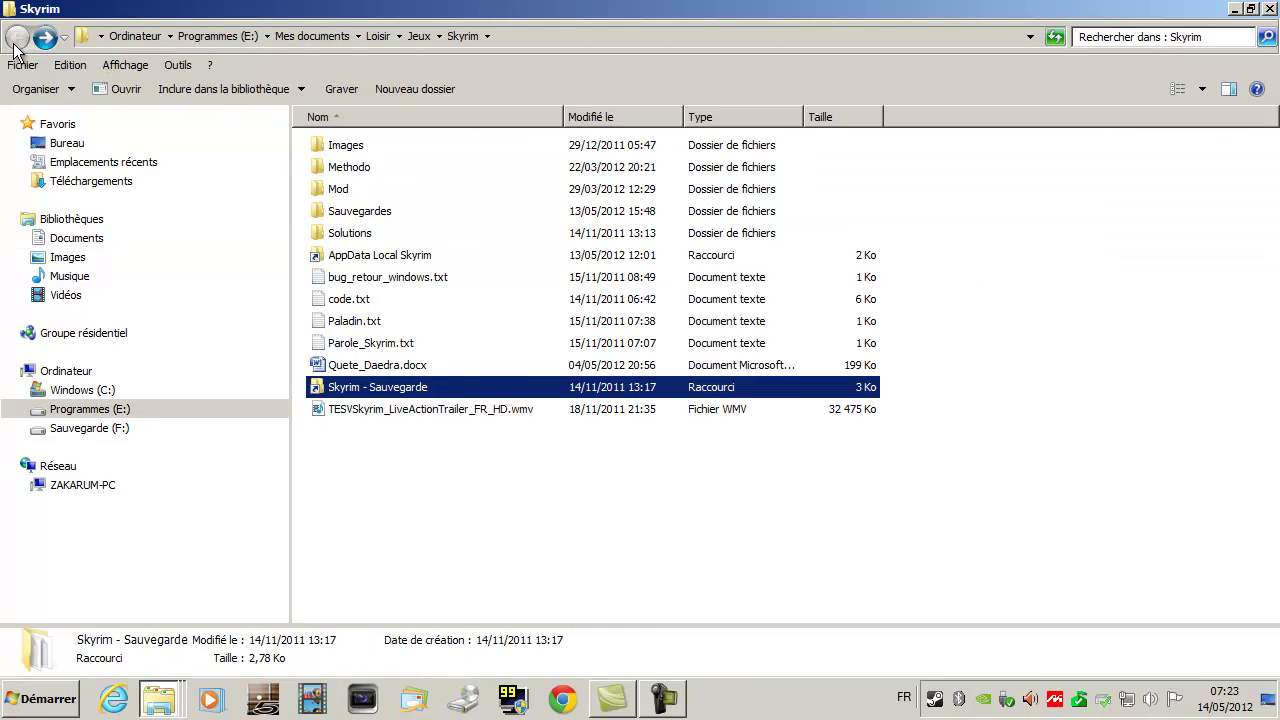
pyautogui.click(17, 37)
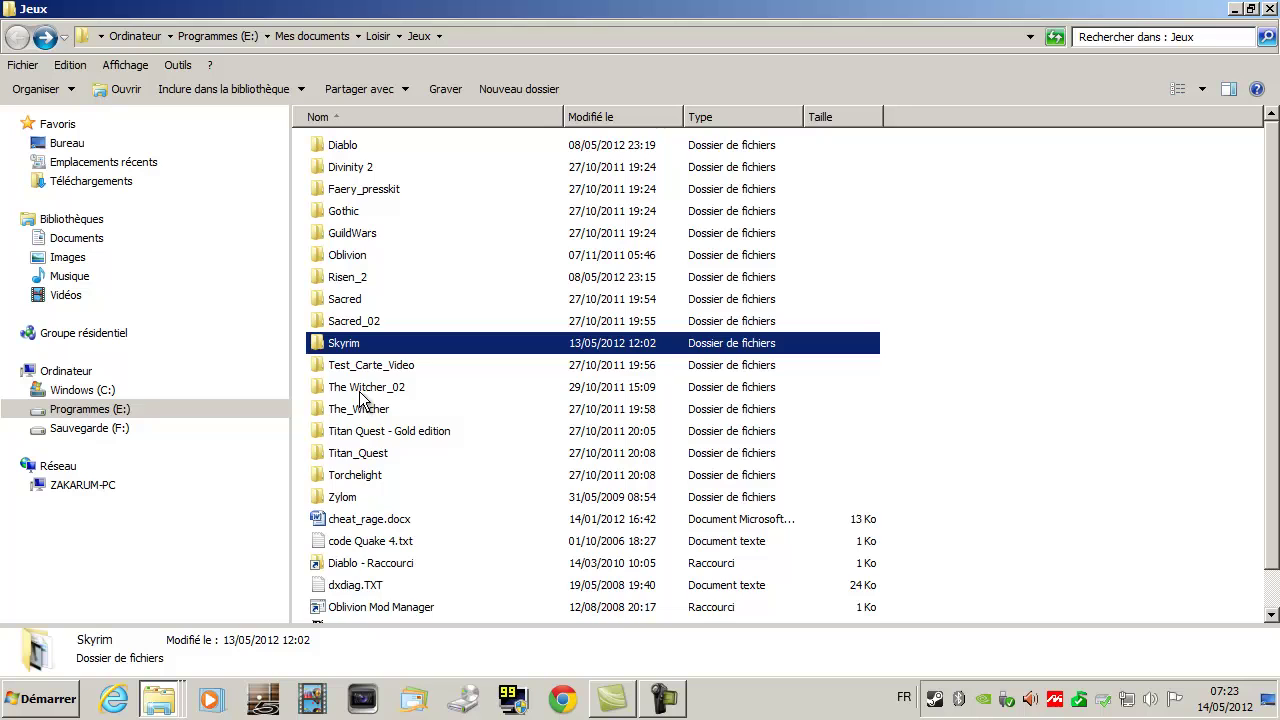
pyautogui.doubleClick(352, 345)
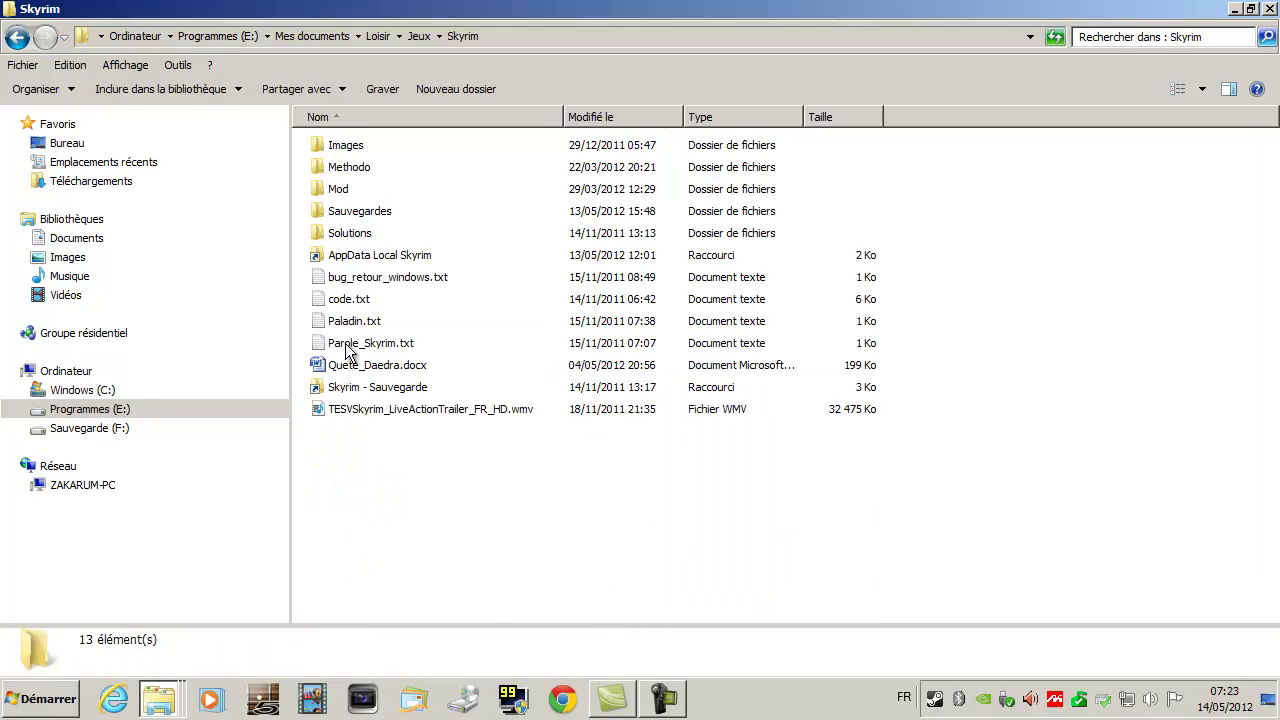
pyautogui.doubleClick(370, 255)
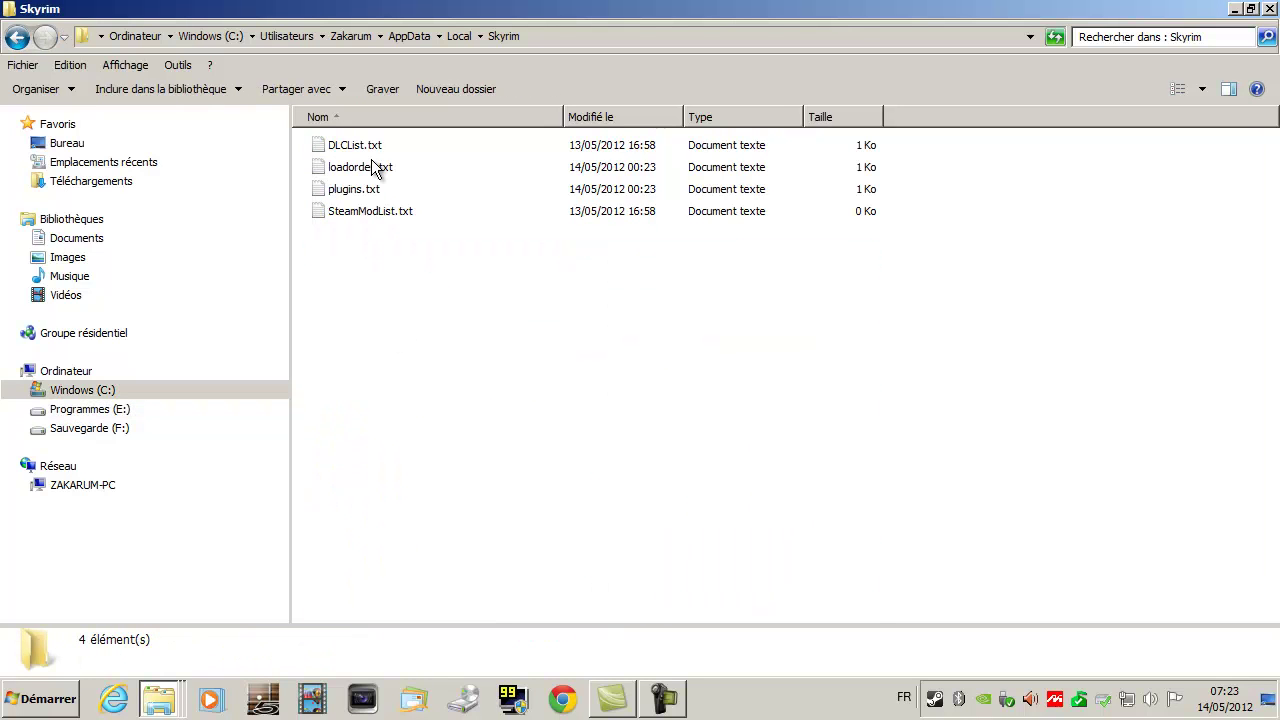
pyautogui.doubleClick(378, 147)
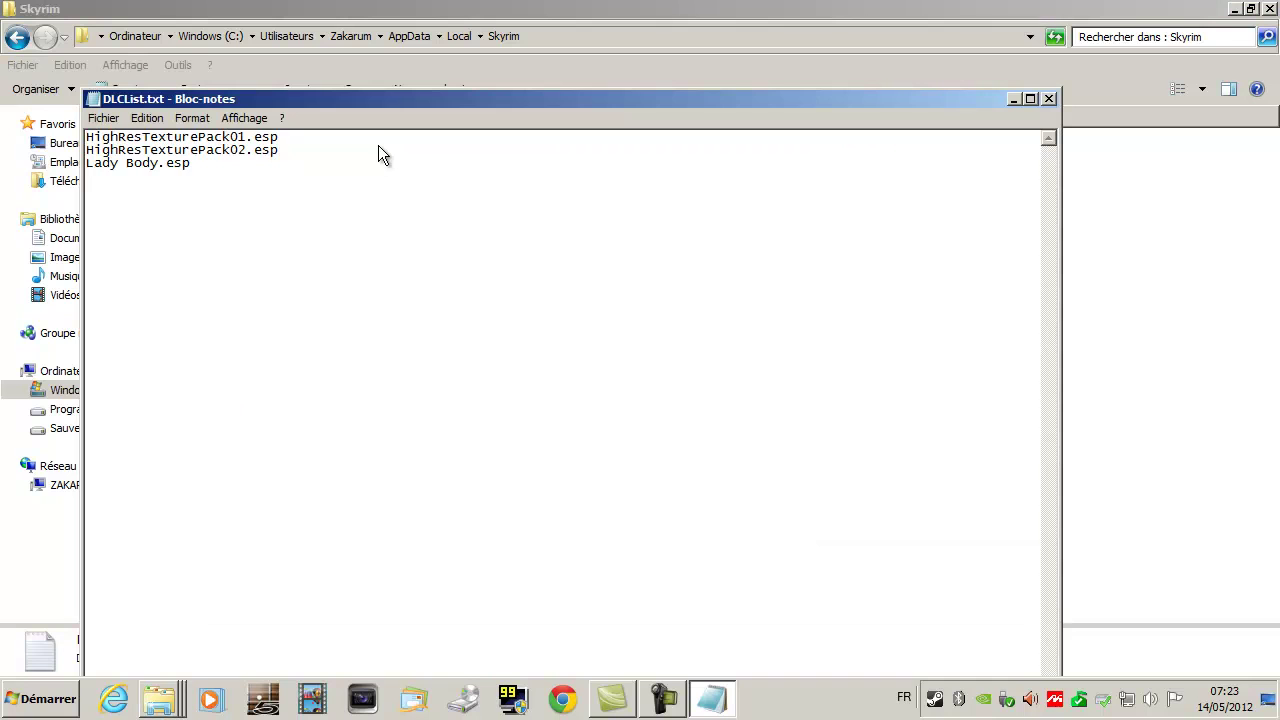
pyautogui.click(1048, 100)
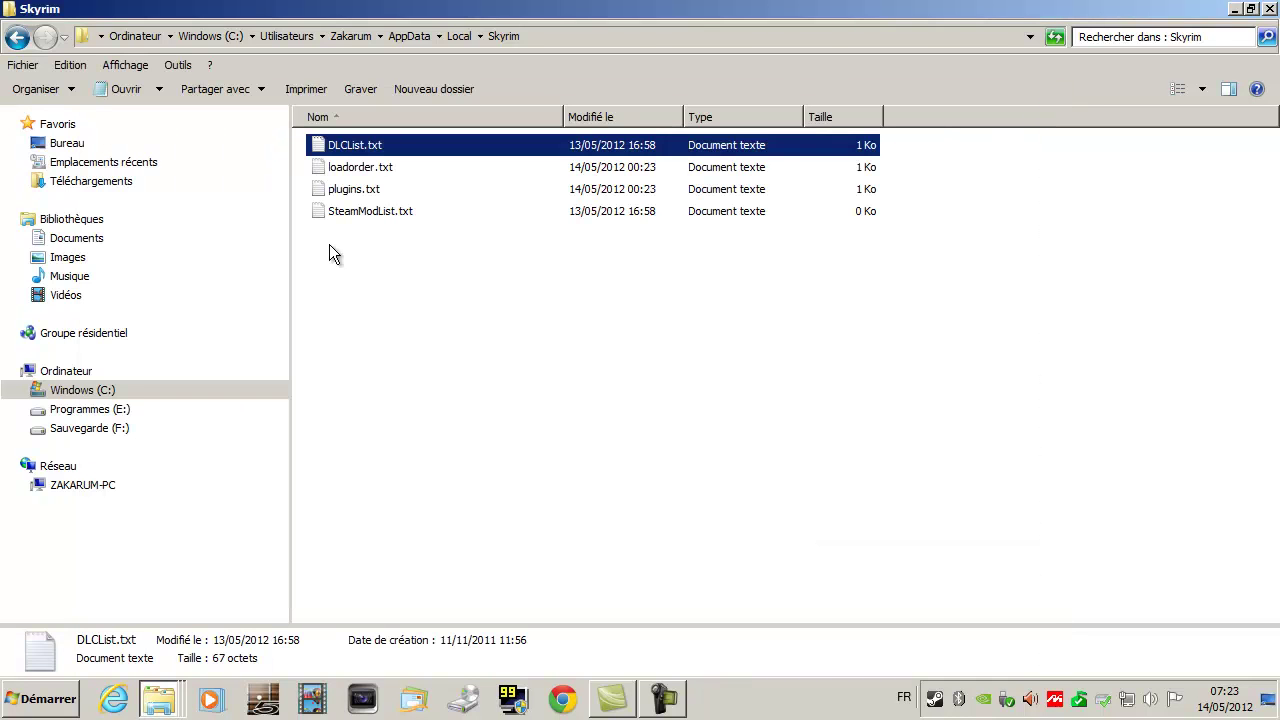
pyautogui.doubleClick(369, 168)
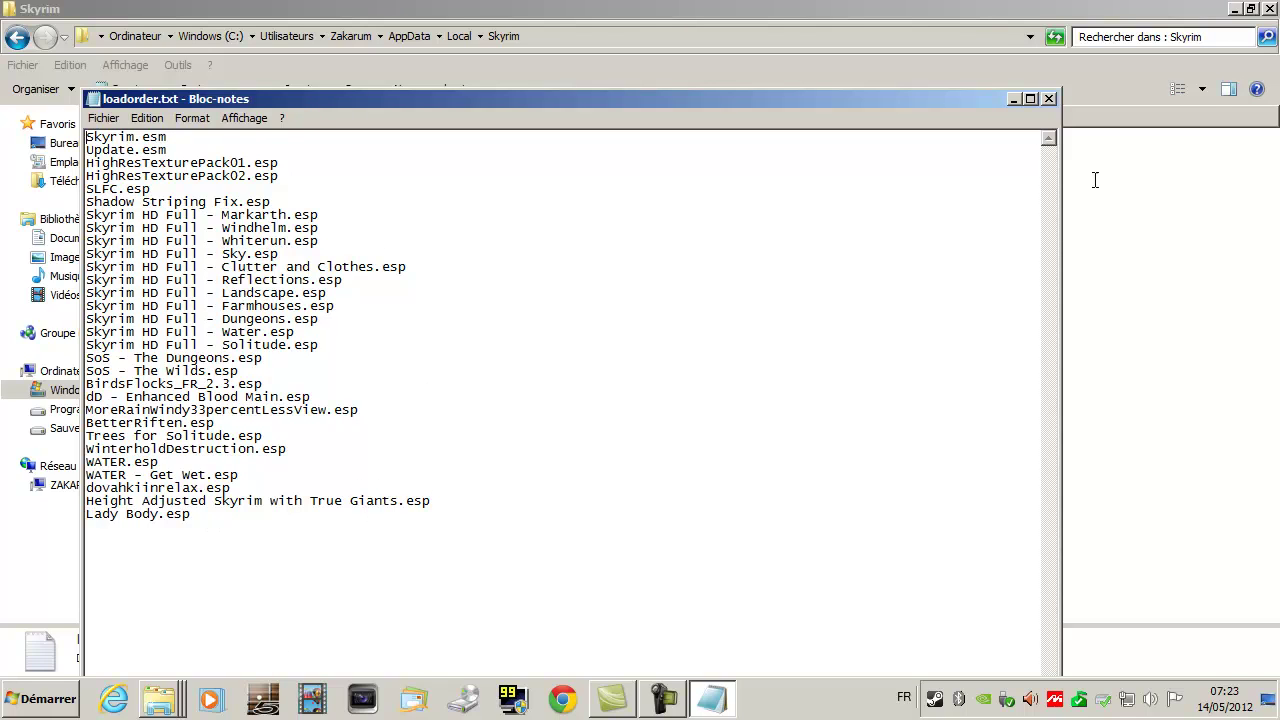
pyautogui.click(1049, 99)
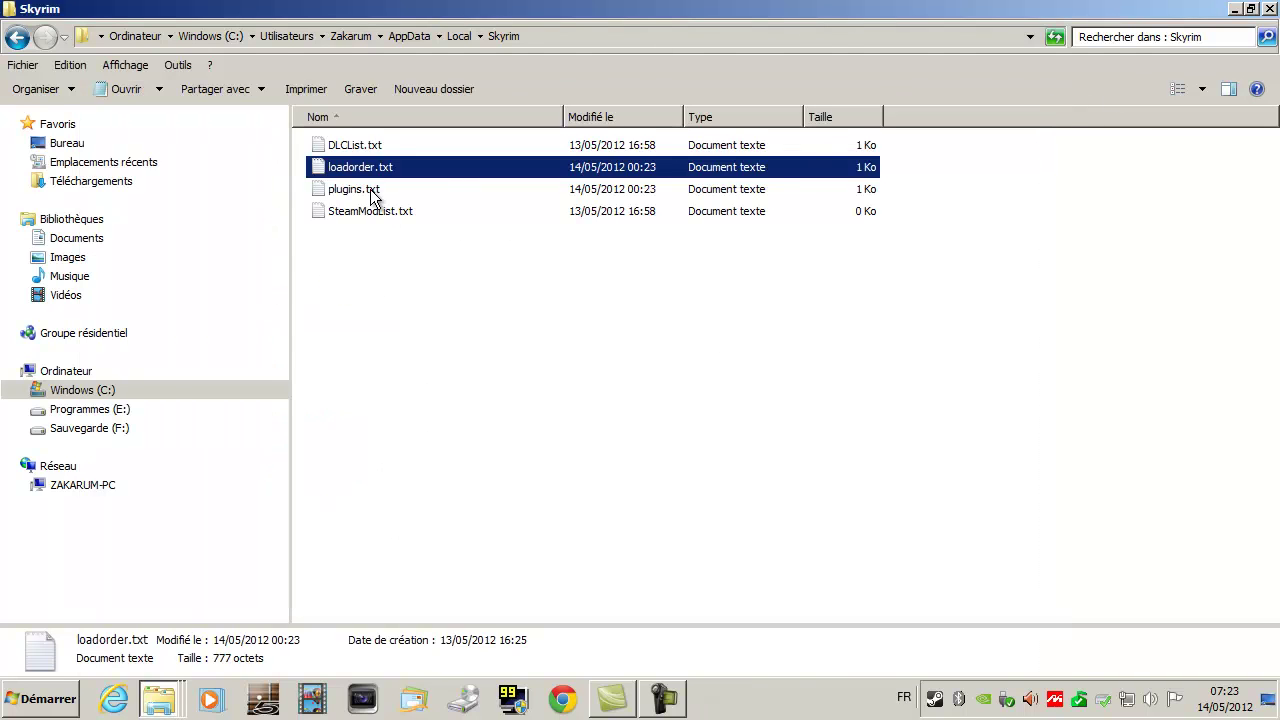
# - Review plugins.txt and SteamModList.txt in the AppData Local Skyrim folder
pyautogui.doubleClick(334, 198)
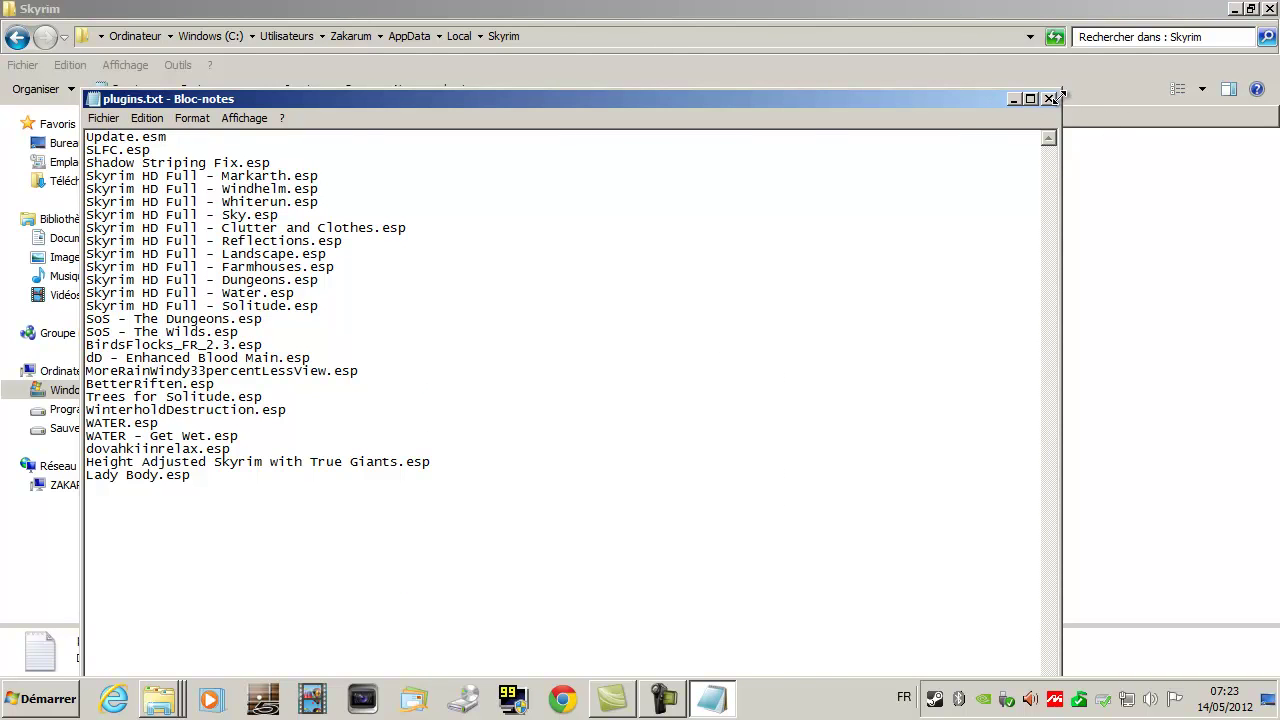
pyautogui.click(1049, 99)
pyautogui.doubleClick(402, 212)
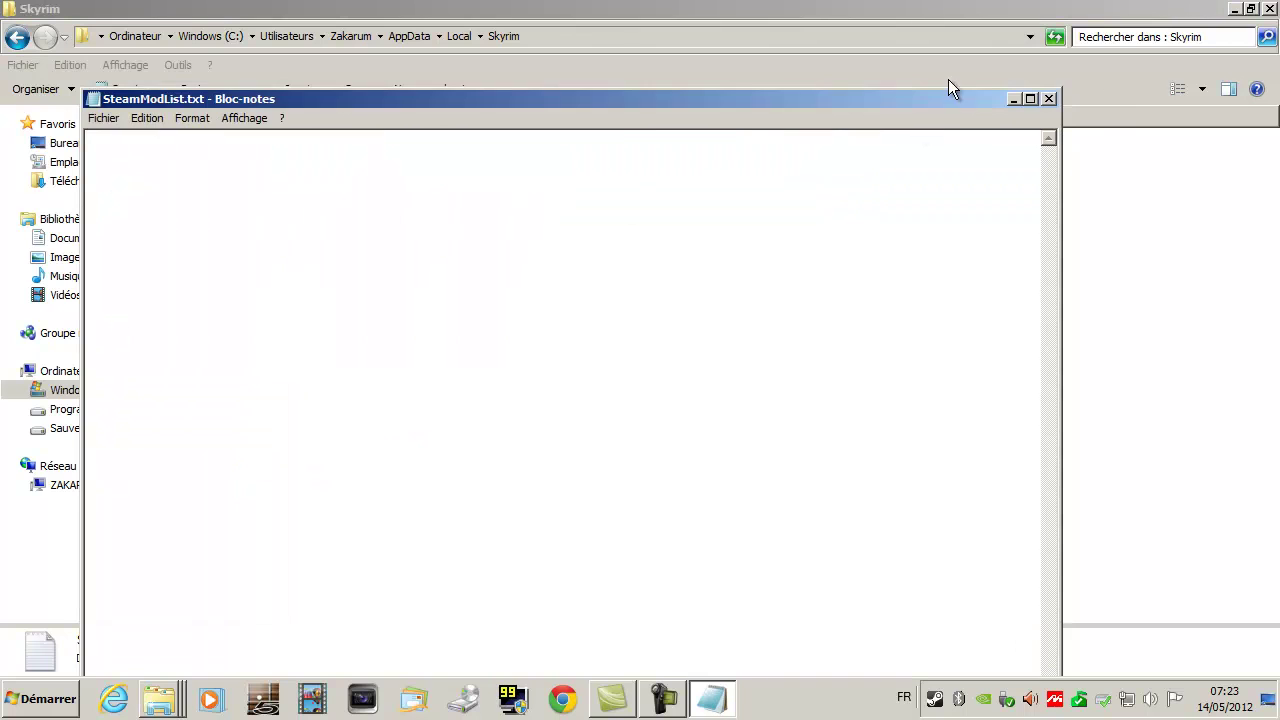
pyautogui.click(1049, 99)
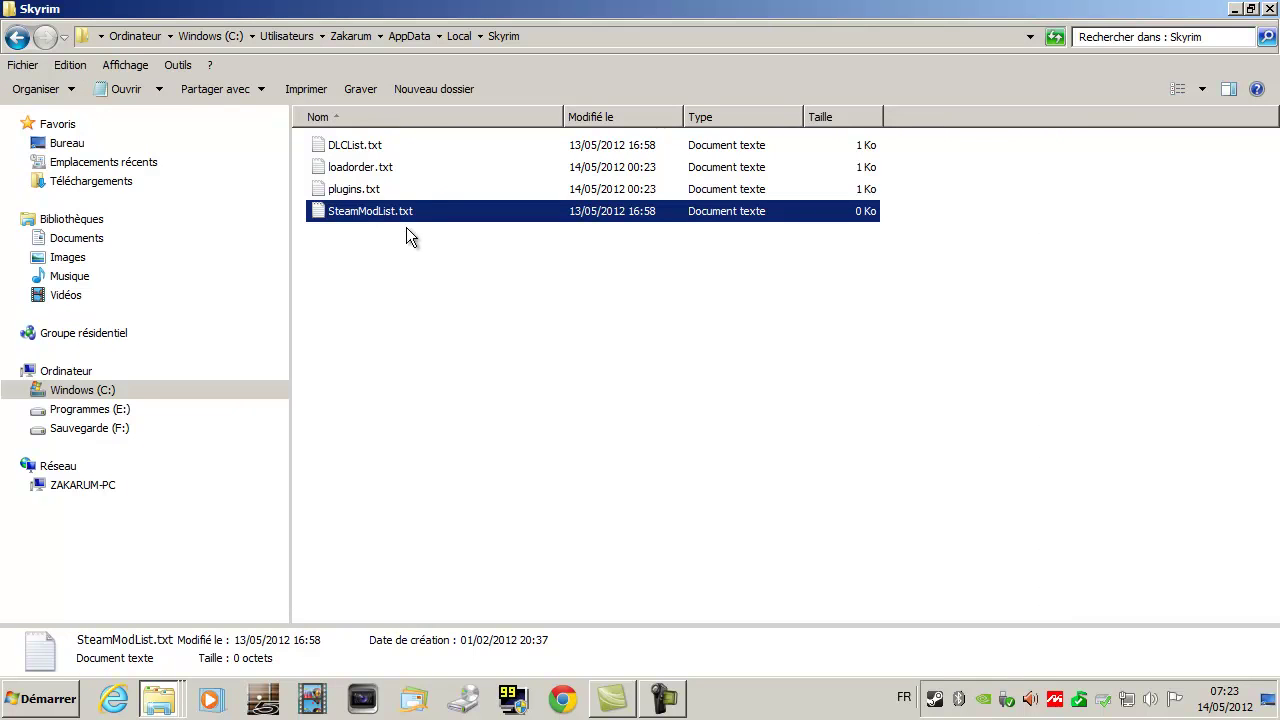
# - Return to the Skyrim folder, reopen AppData Local Skyrim and examine loadorder.txt and plugins.txt again
pyautogui.click(15, 39)
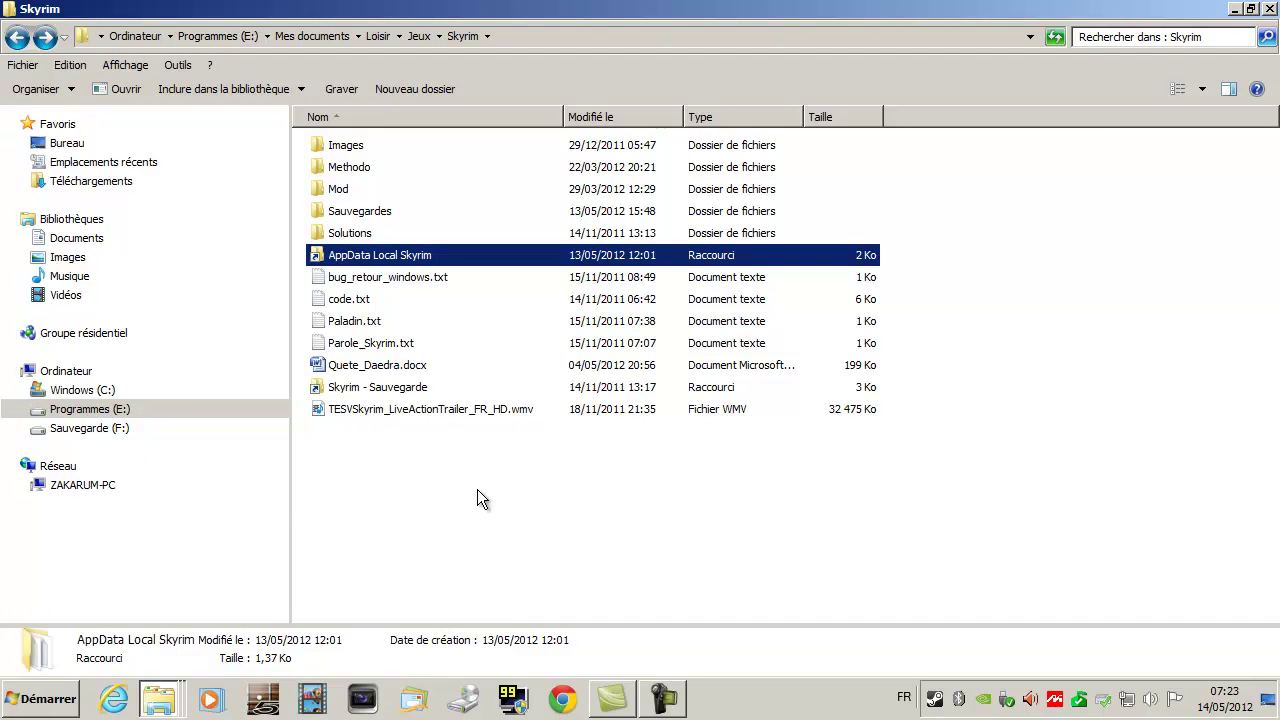
pyautogui.click(1270, 9)
pyautogui.doubleClick(387, 255)
pyautogui.doubleClick(381, 170)
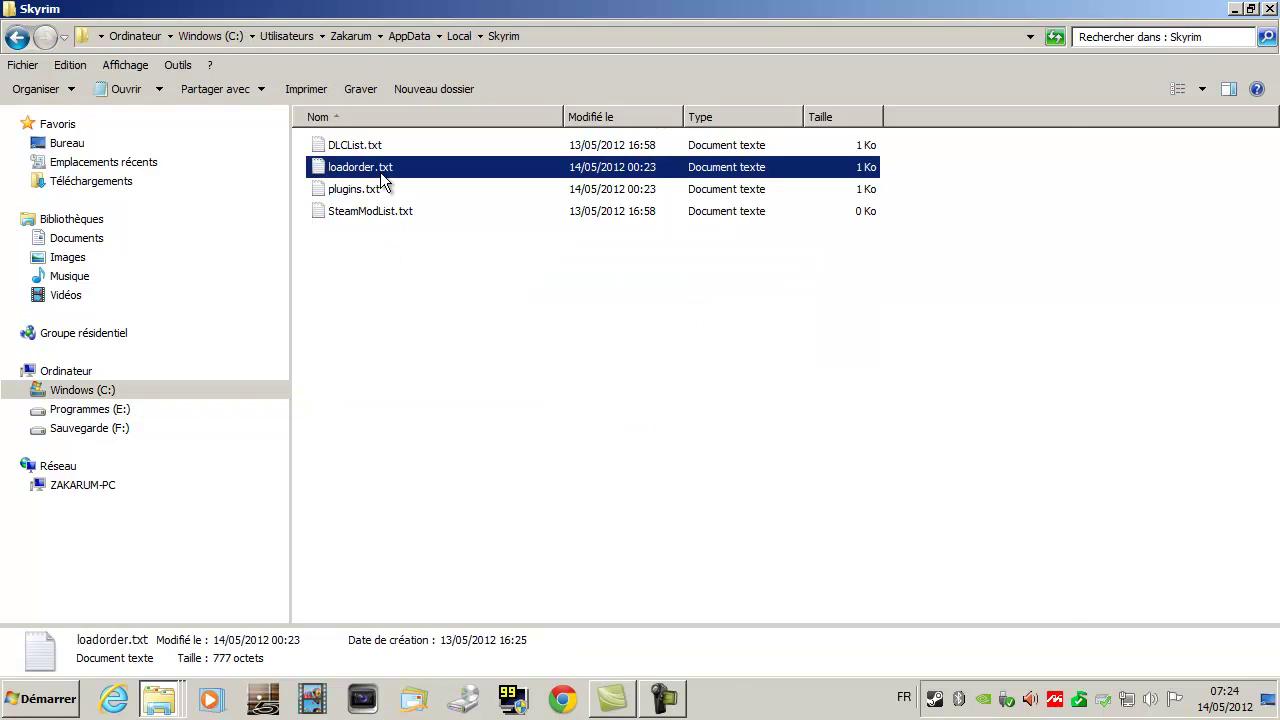
pyautogui.click(1049, 98)
pyautogui.doubleClick(356, 191)
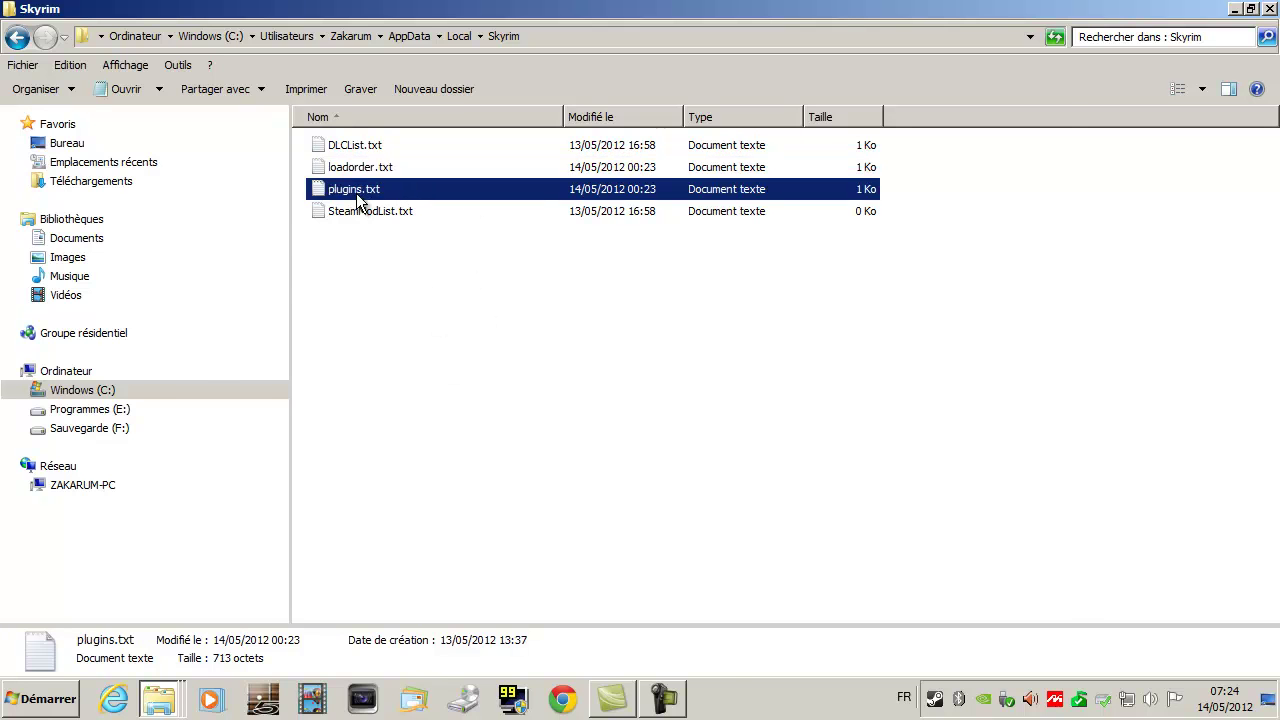
pyautogui.click(1051, 98)
# - Step through the four text files in AppData Local Skyrim and close the folder window
pyautogui.press('Up')
pyautogui.press('Down')
pyautogui.press('Down')
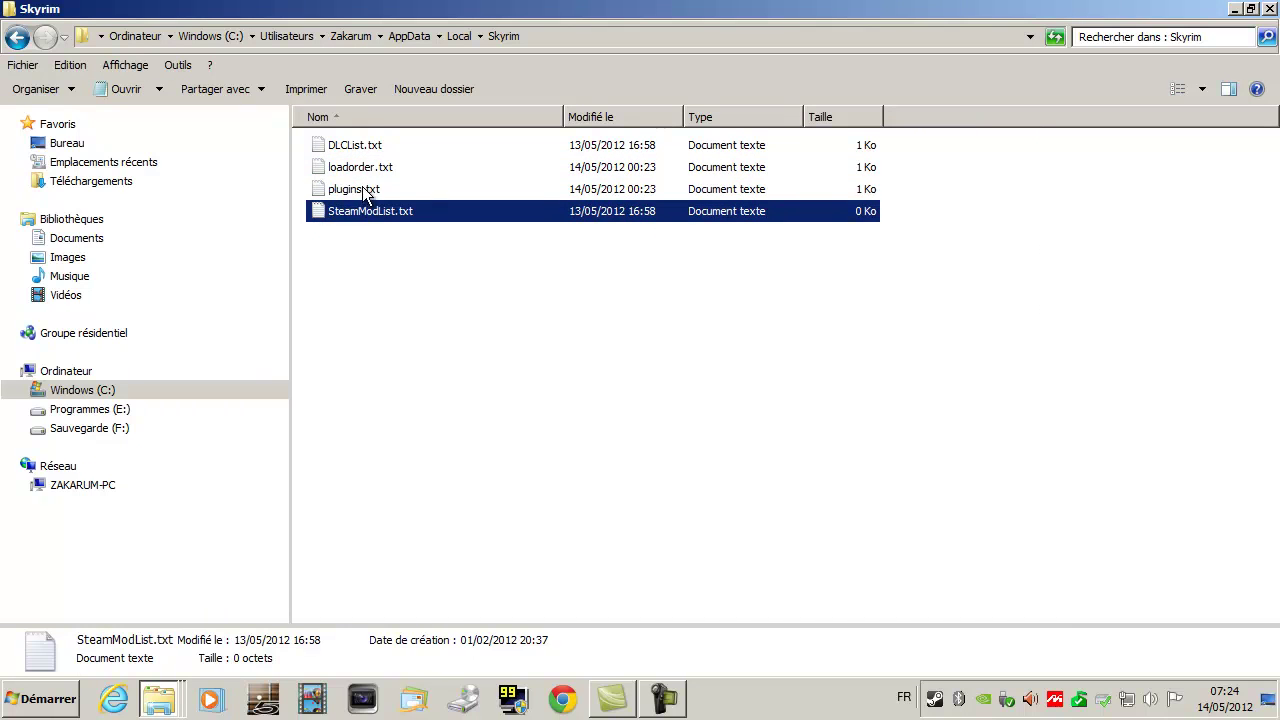
pyautogui.press('Up')
pyautogui.press('Up')
pyautogui.press('Up')
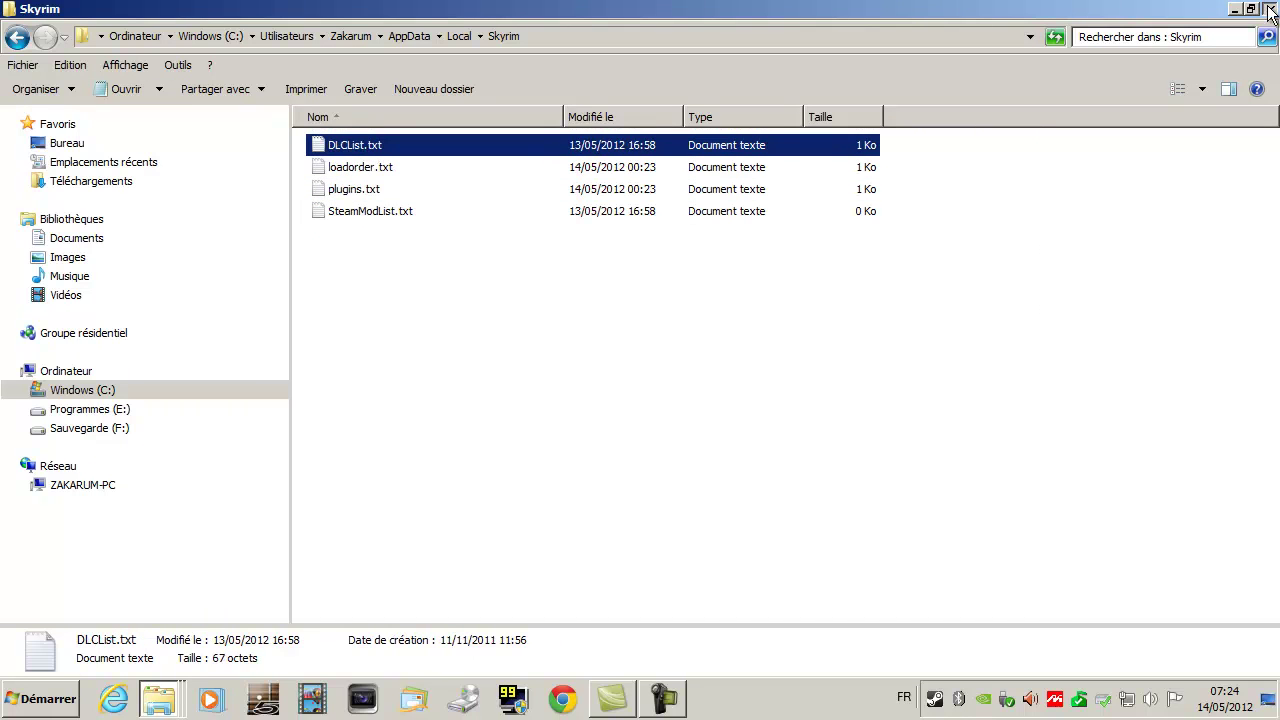
pyautogui.click(1270, 10)
pyautogui.click(662, 700)
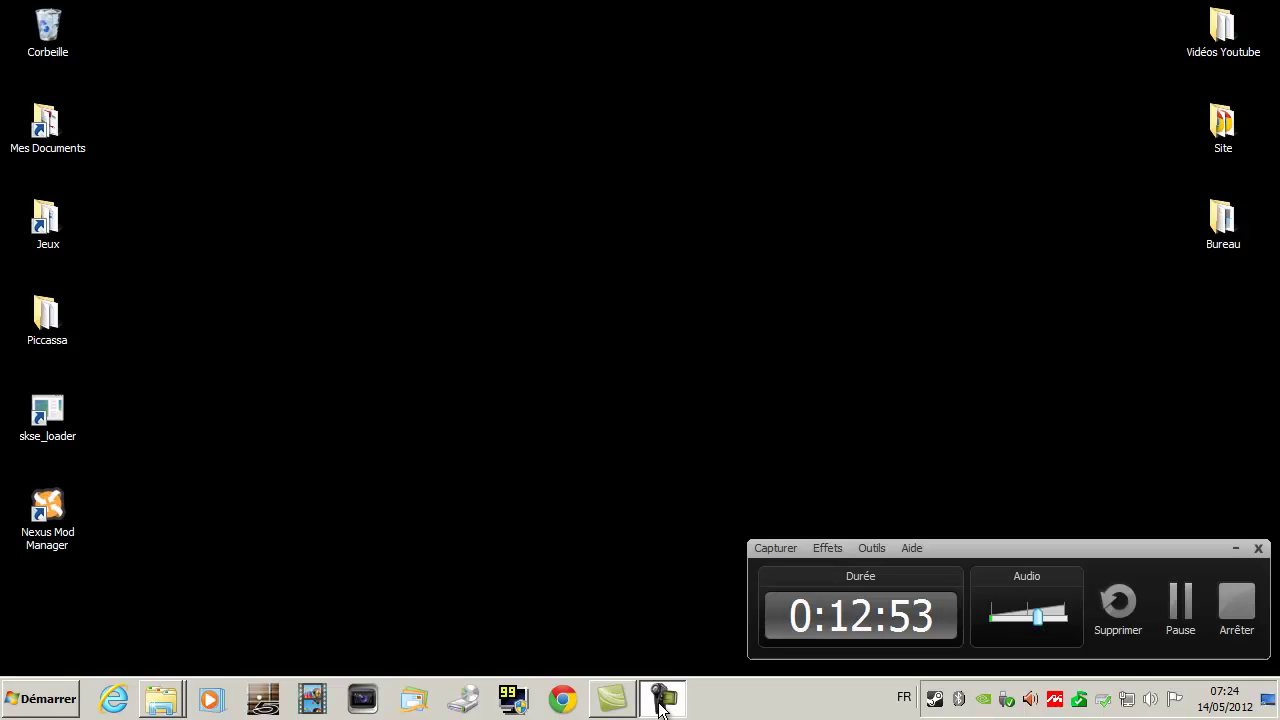
pyautogui.click(1236, 550)
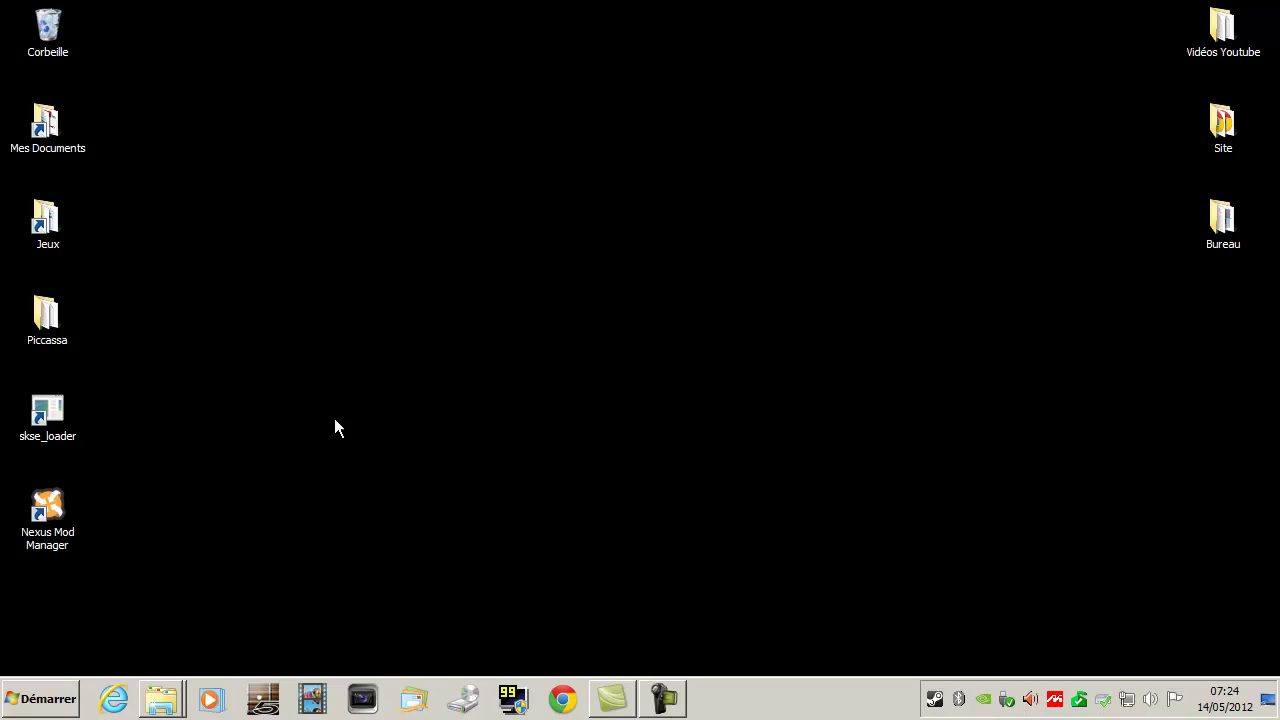
# - Move the skse_loader and Nexus Mod Manager shortcuts from the desktop into the Bureau folder and close it
pyautogui.moveTo(86, 574); pyautogui.dragTo(14, 386)
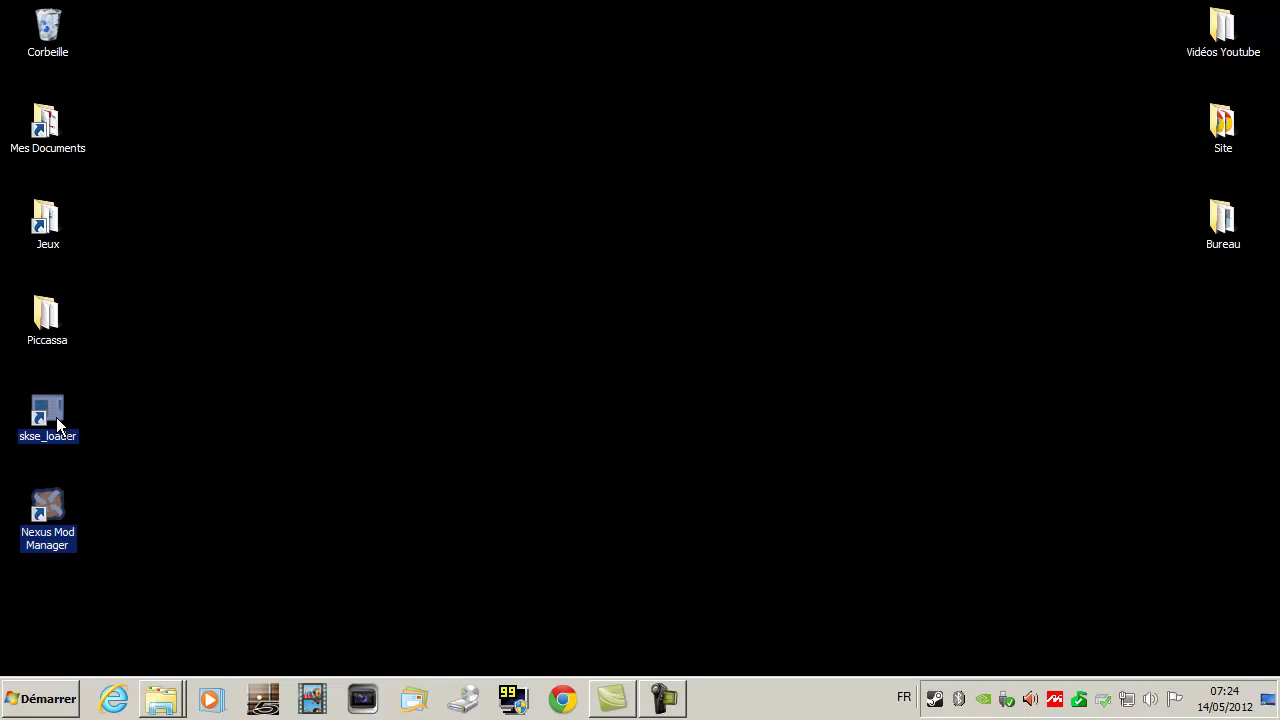
pyautogui.doubleClick(56, 417)
pyautogui.rightClick(55, 424)
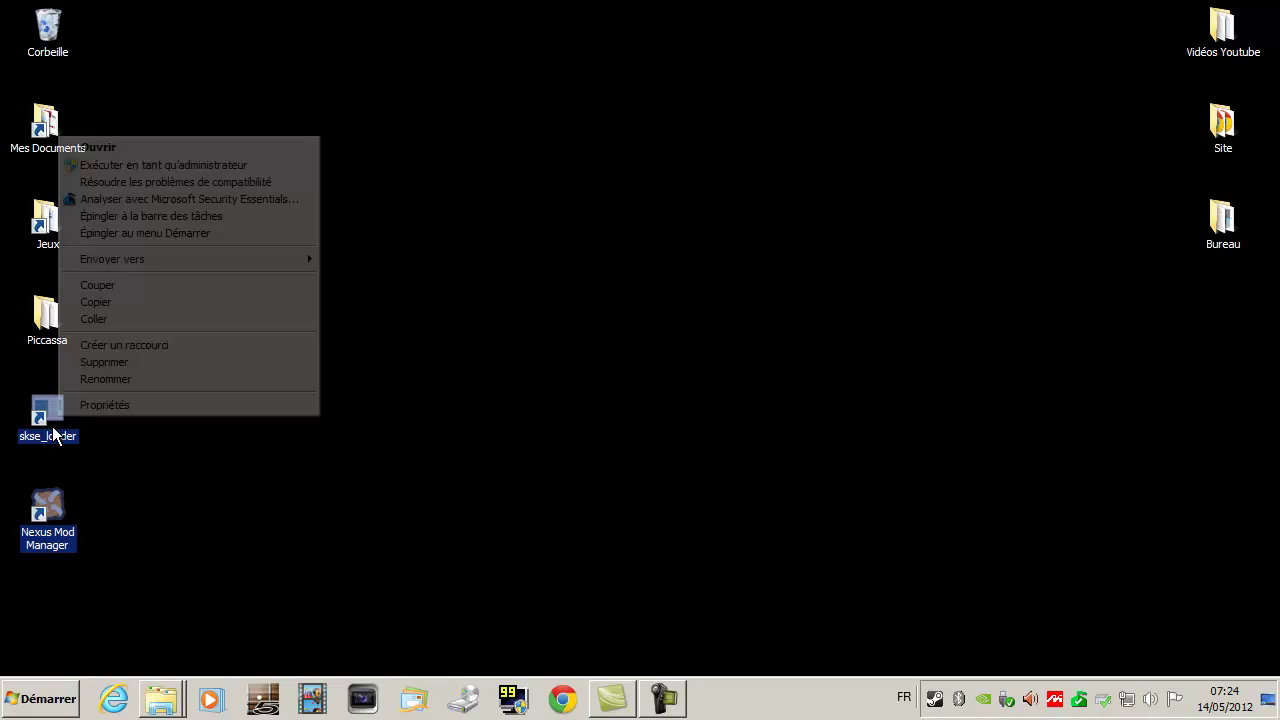
pyautogui.click(124, 302)
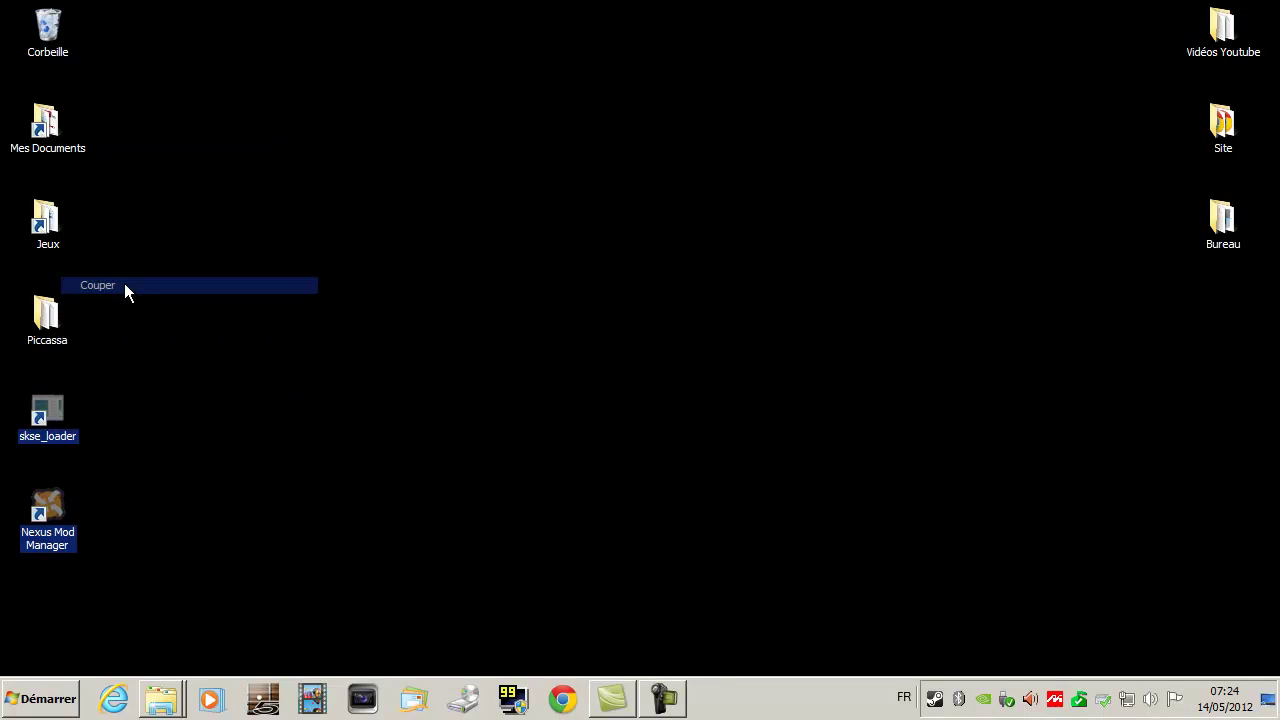
pyautogui.doubleClick(1236, 226)
pyautogui.rightClick(649, 367)
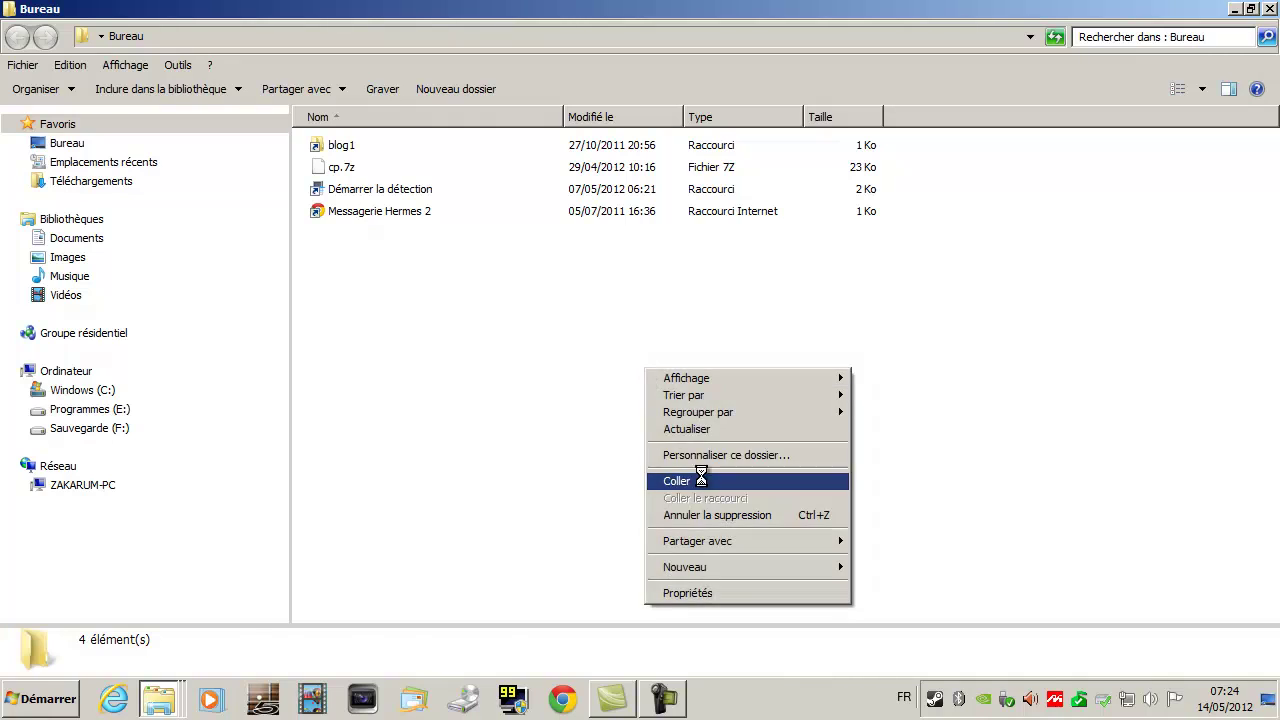
pyautogui.click(684, 480)
pyautogui.click(1270, 9)
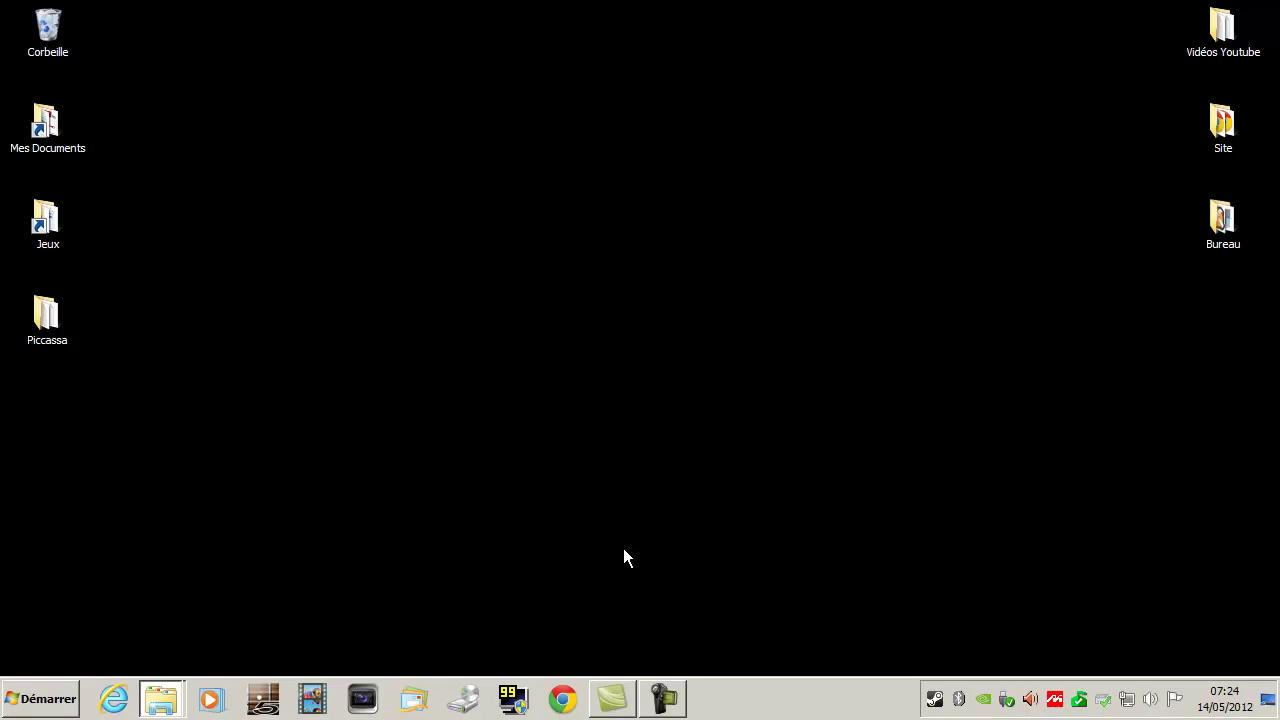
# - Browse from the Bureau folder to Jeux\Steam on Programmes (E:), and select Program Files (x86) on Windows (C:)
pyautogui.doubleClick(1231, 249)
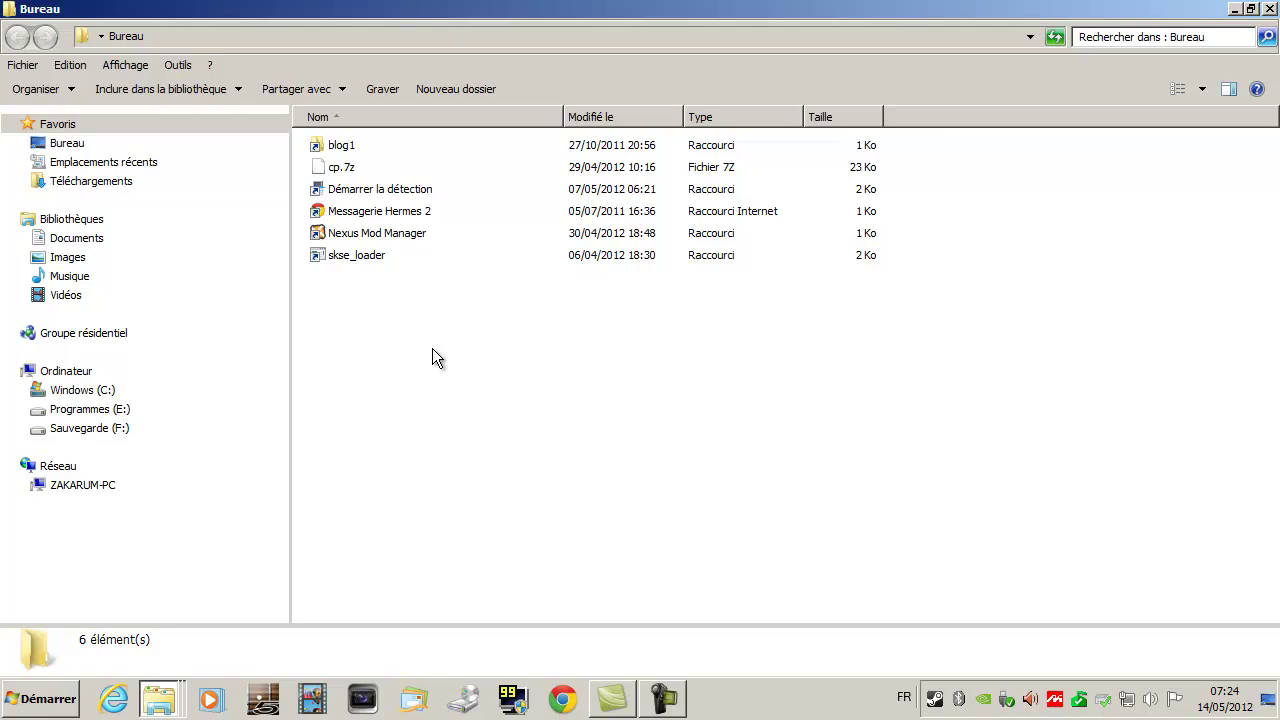
pyautogui.click(94, 409)
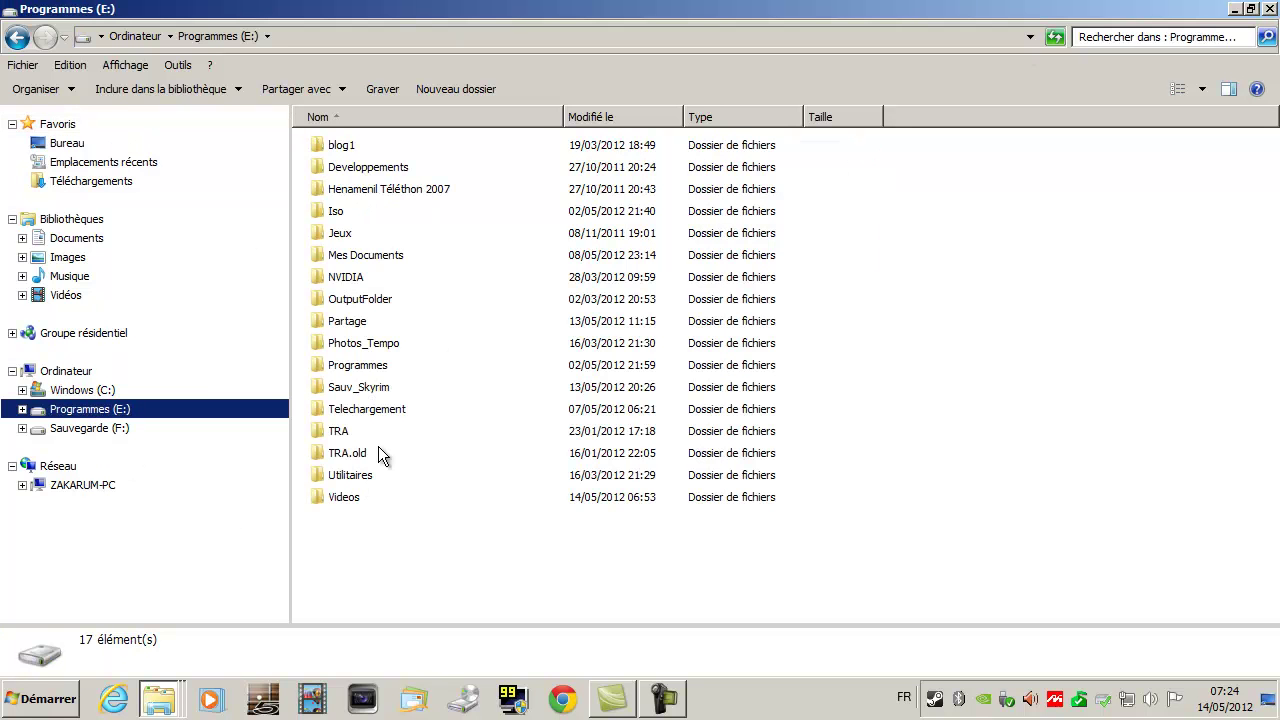
pyautogui.doubleClick(362, 236)
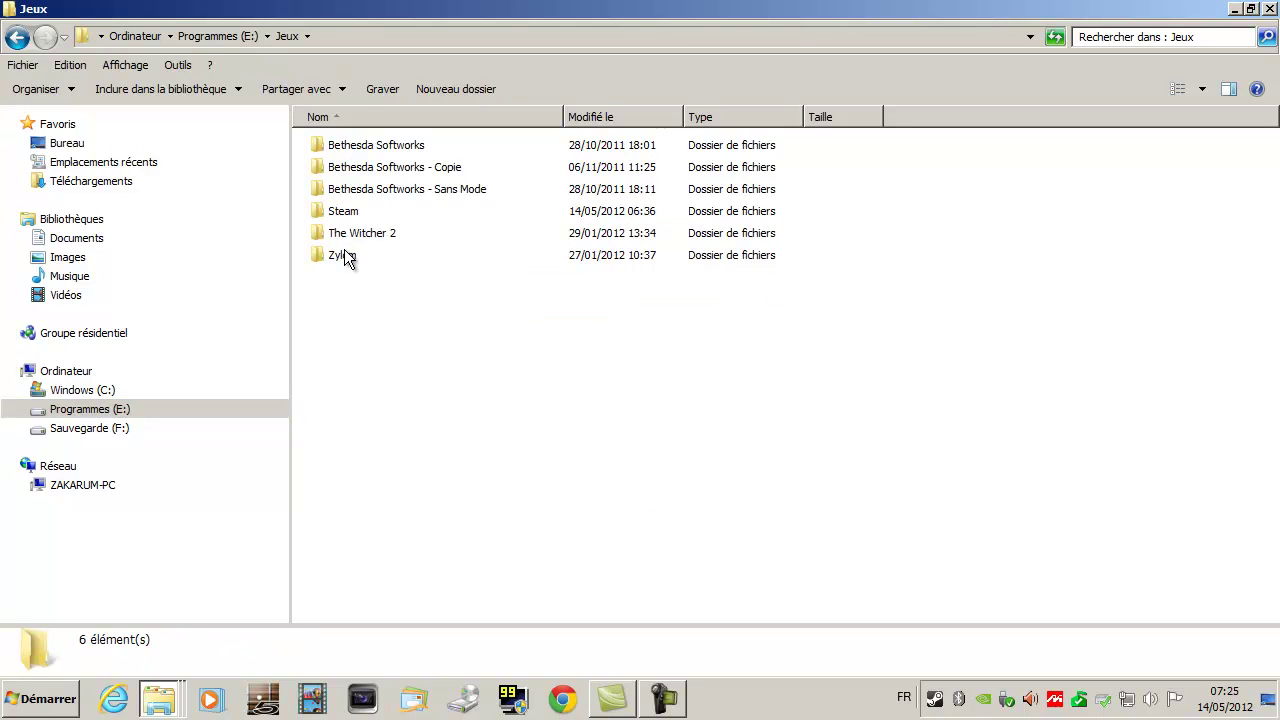
pyautogui.click(347, 218)
pyautogui.doubleClick(347, 218)
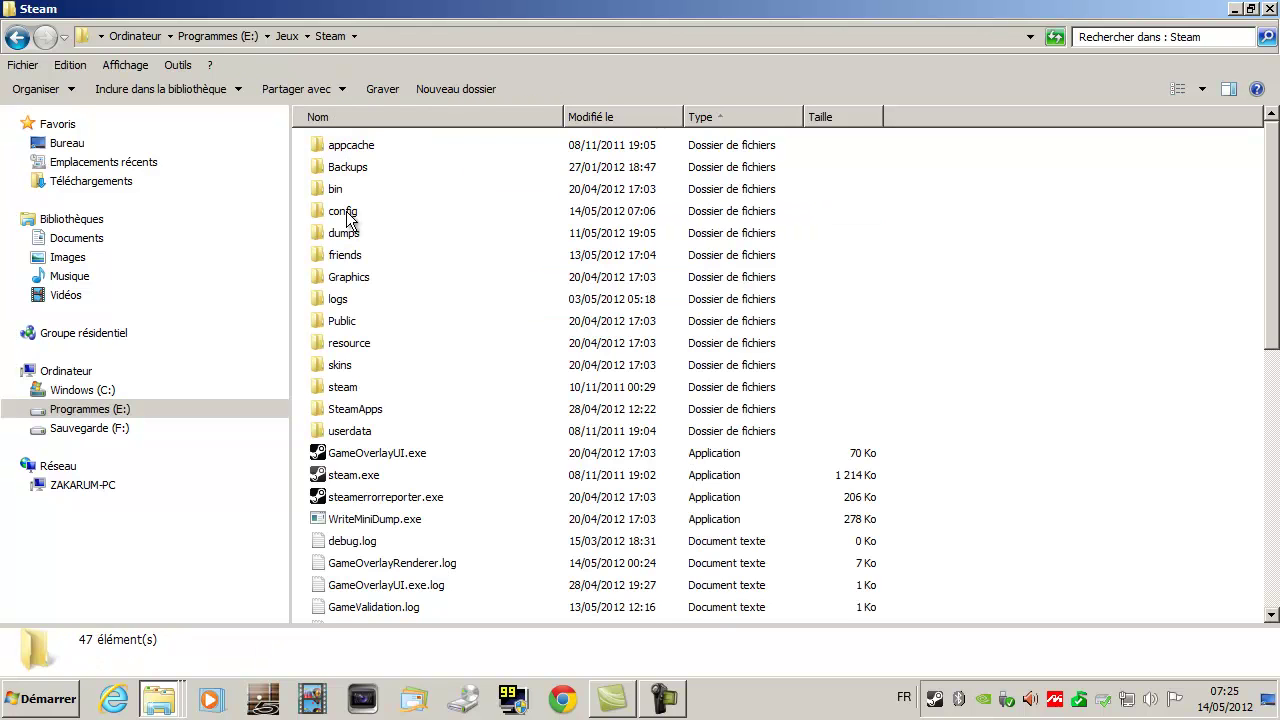
pyautogui.click(75, 390)
pyautogui.click(385, 192)
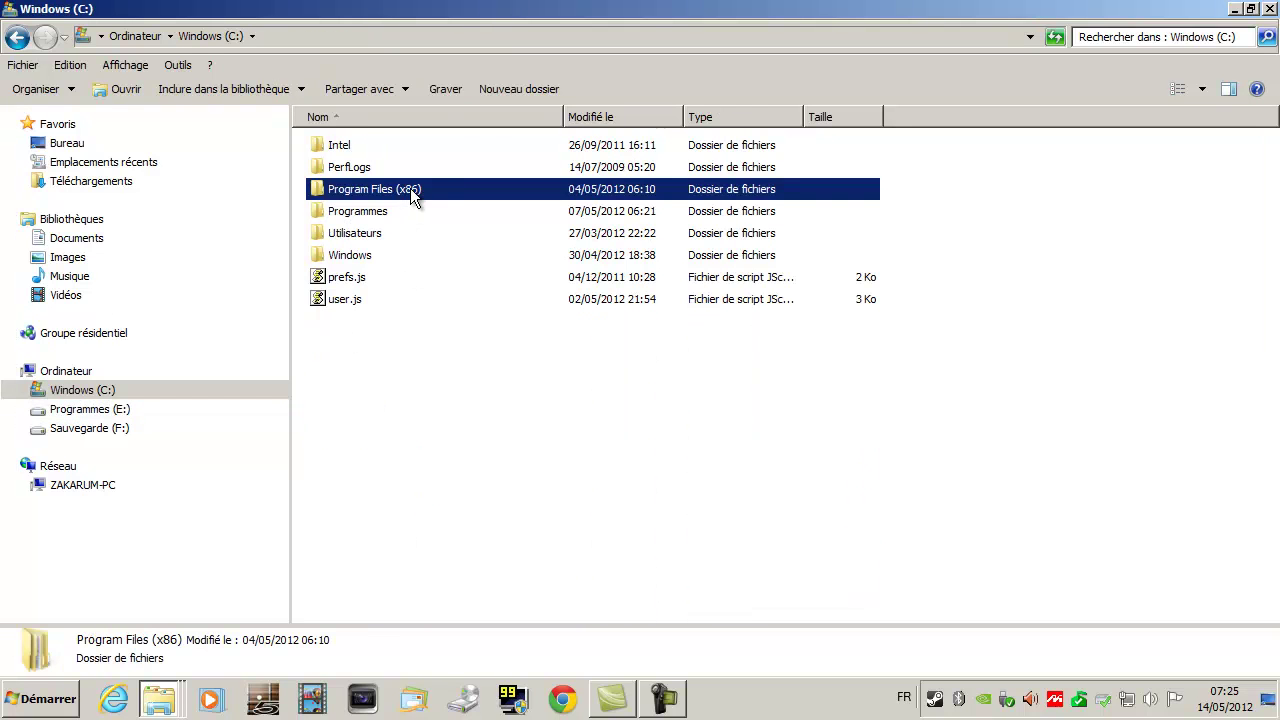
# - Open the skyrim folder under Jeux\Steam\SteamApps\common on Programmes (E:) and widen the Type column to examine its files
pyautogui.click(88, 411)
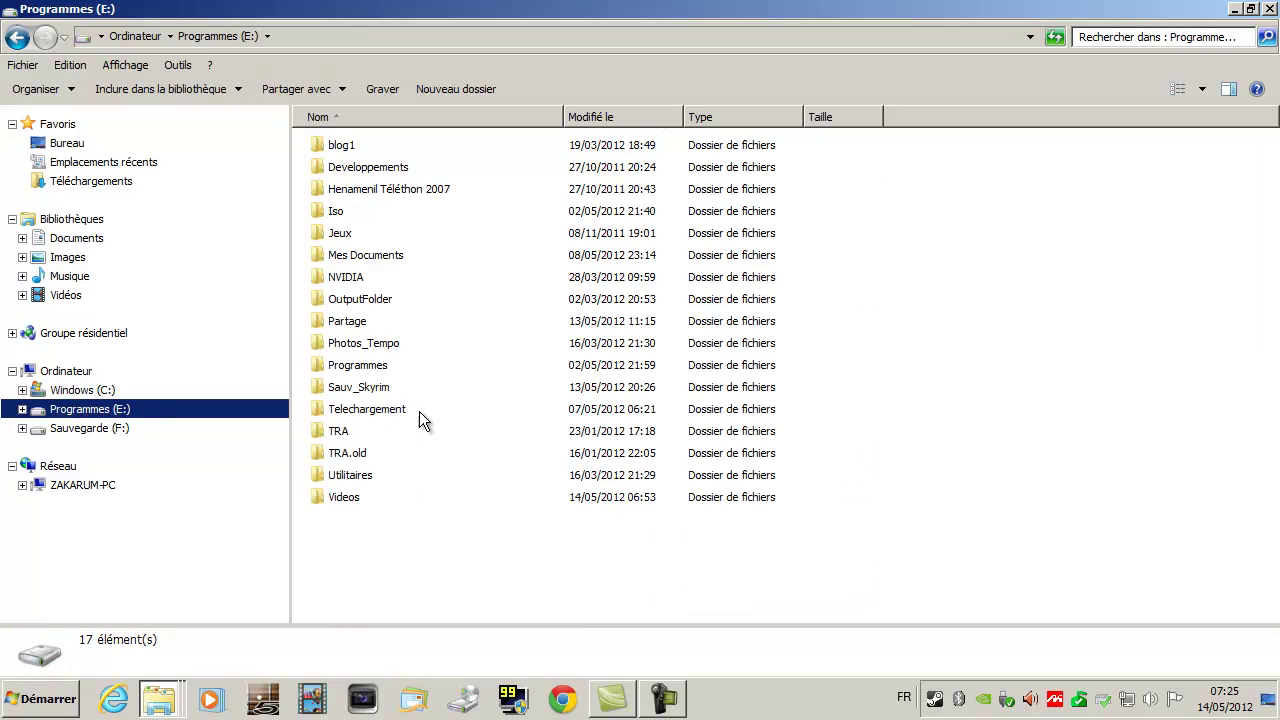
pyautogui.doubleClick(338, 233)
pyautogui.doubleClick(346, 211)
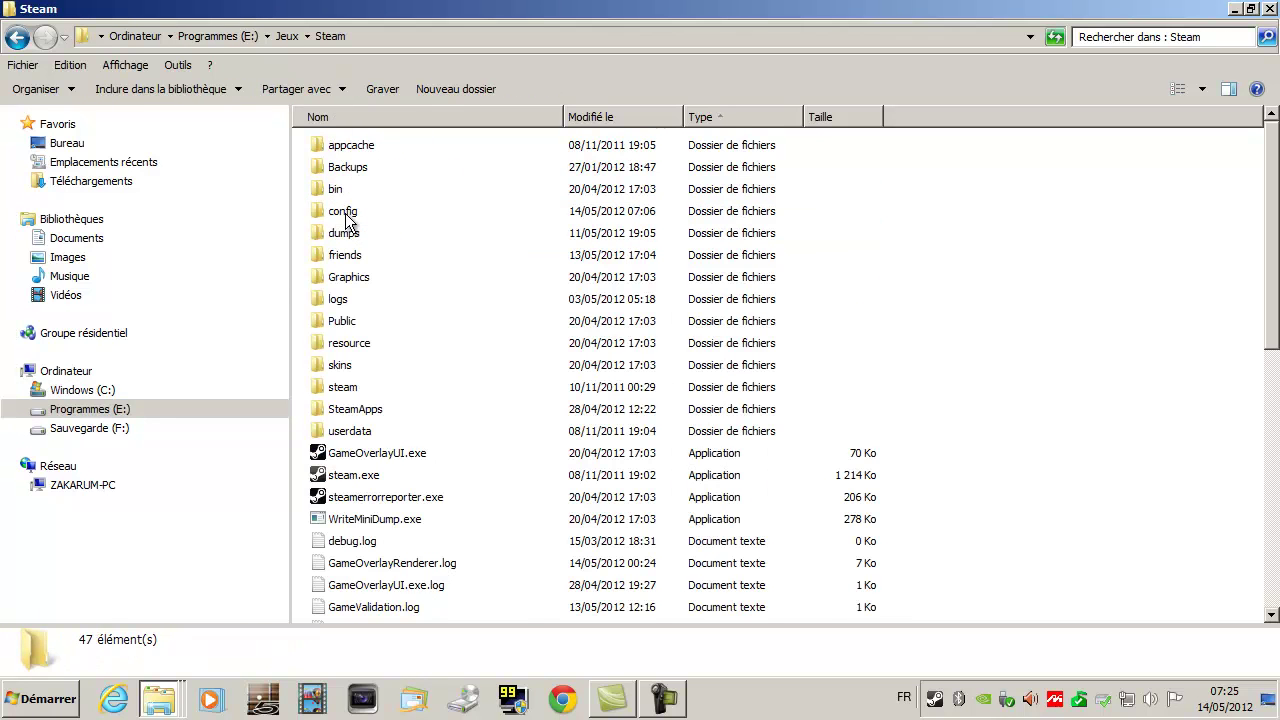
pyautogui.doubleClick(343, 410)
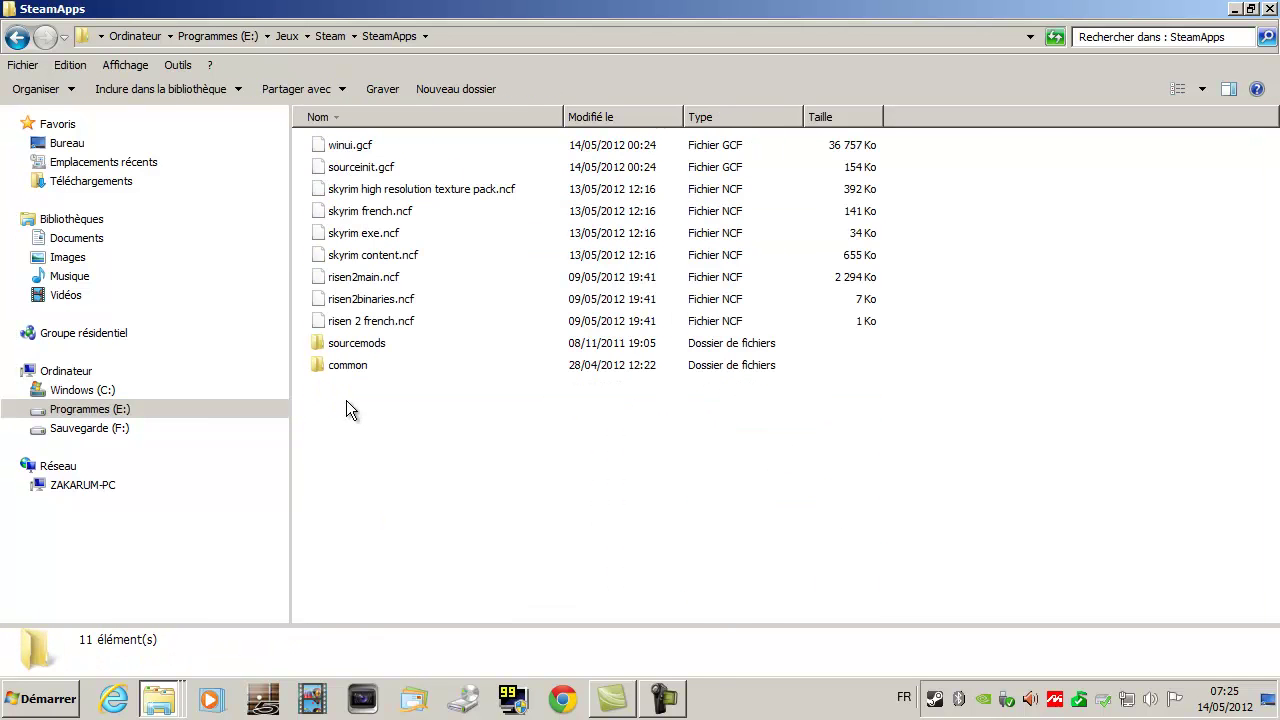
pyautogui.doubleClick(357, 367)
pyautogui.doubleClick(353, 170)
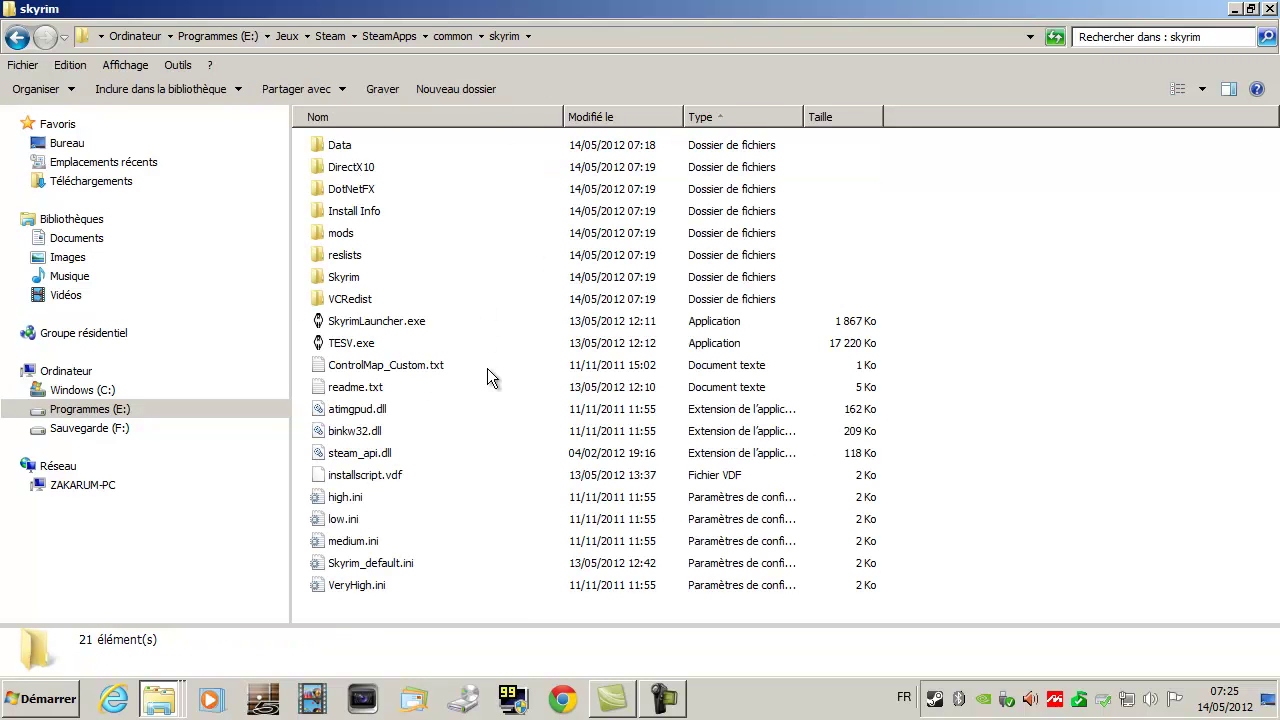
pyautogui.moveTo(803, 110); pyautogui.dragTo(884, 113)
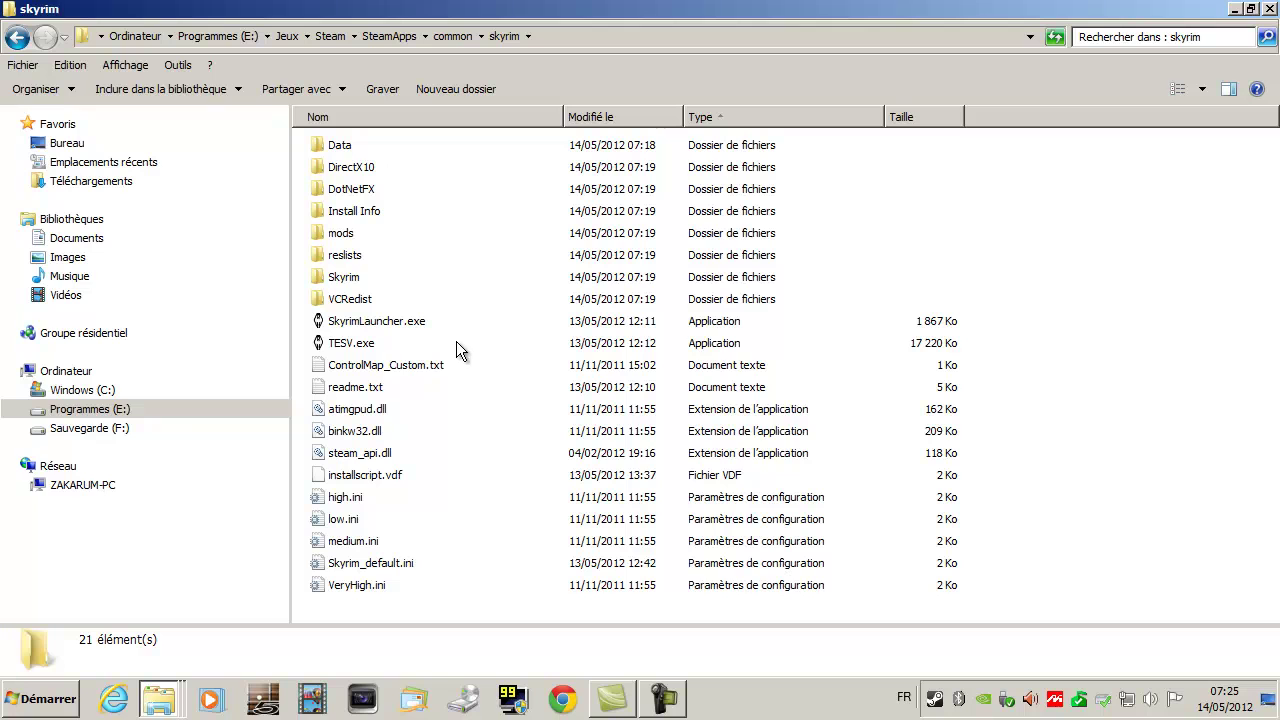
# - Open the Sauv_Skyrim backup folder on Programmes (E:) and select 02-skyrim_Sans_Mod_Dernierre_Version
pyautogui.click(22, 409)
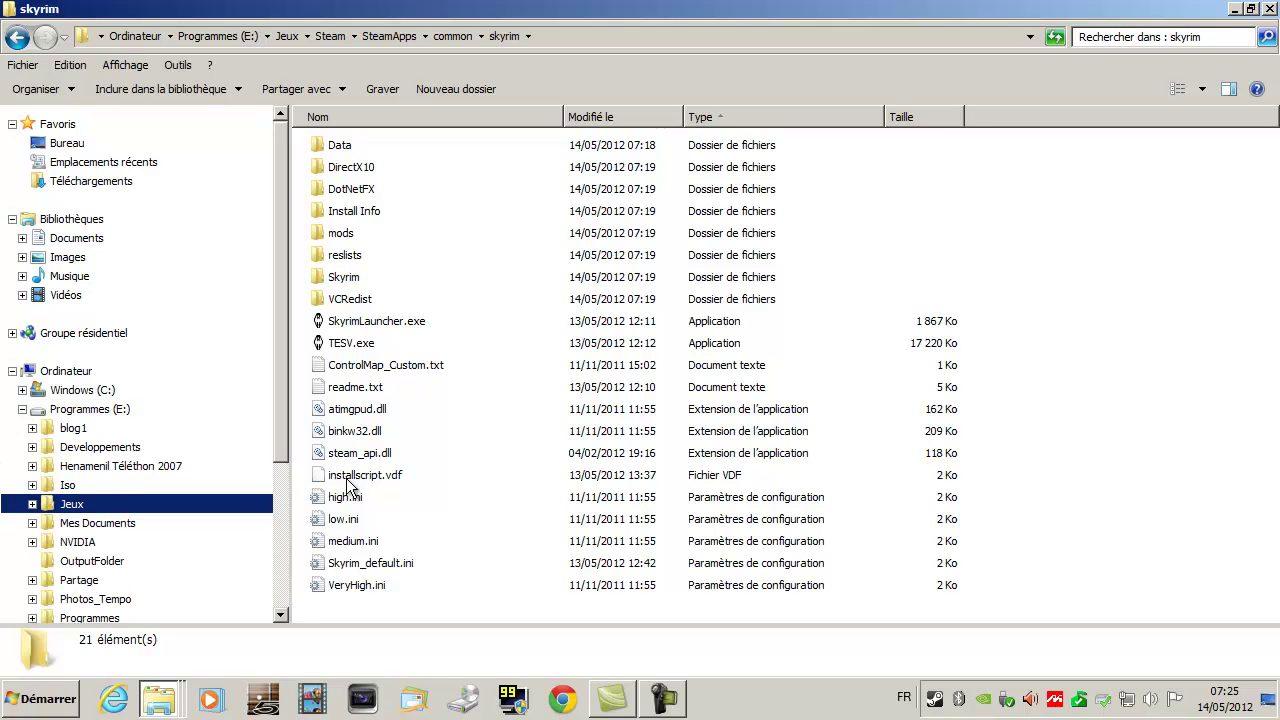
pyautogui.scroll(-2, 273, 500)
pyautogui.scroll(2, 140, 465)
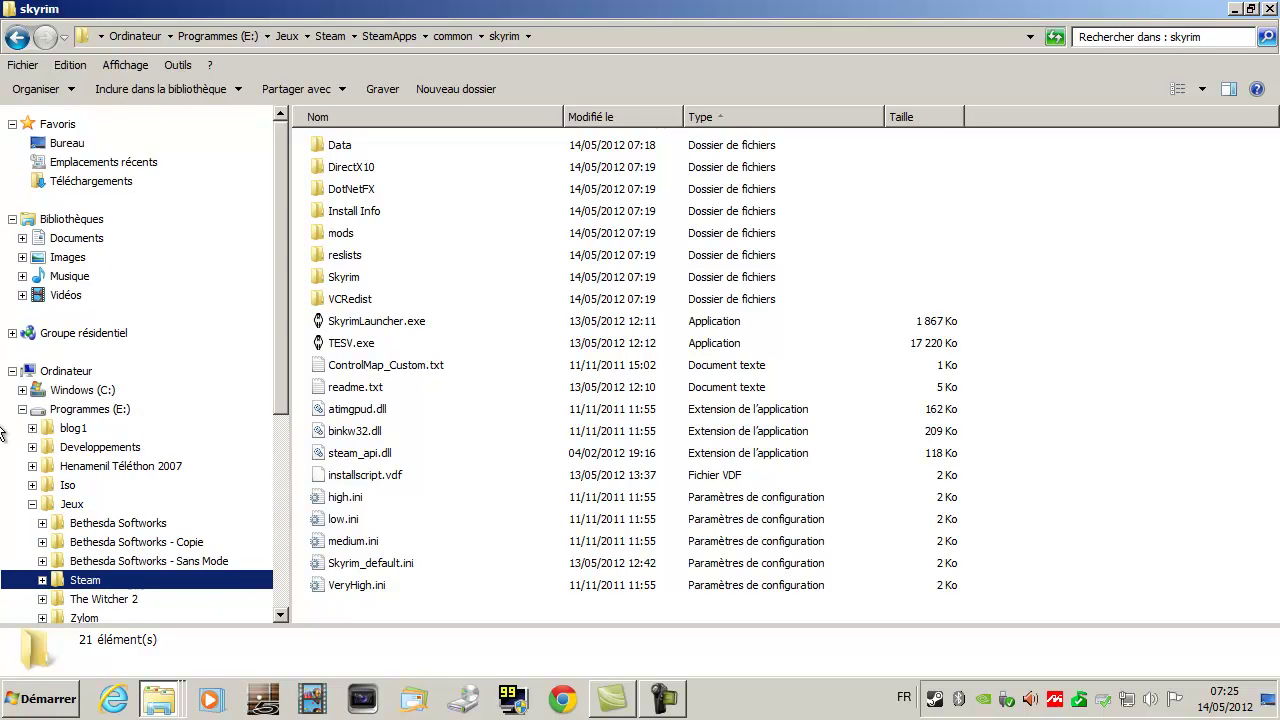
pyautogui.scroll(-3, 255, 480)
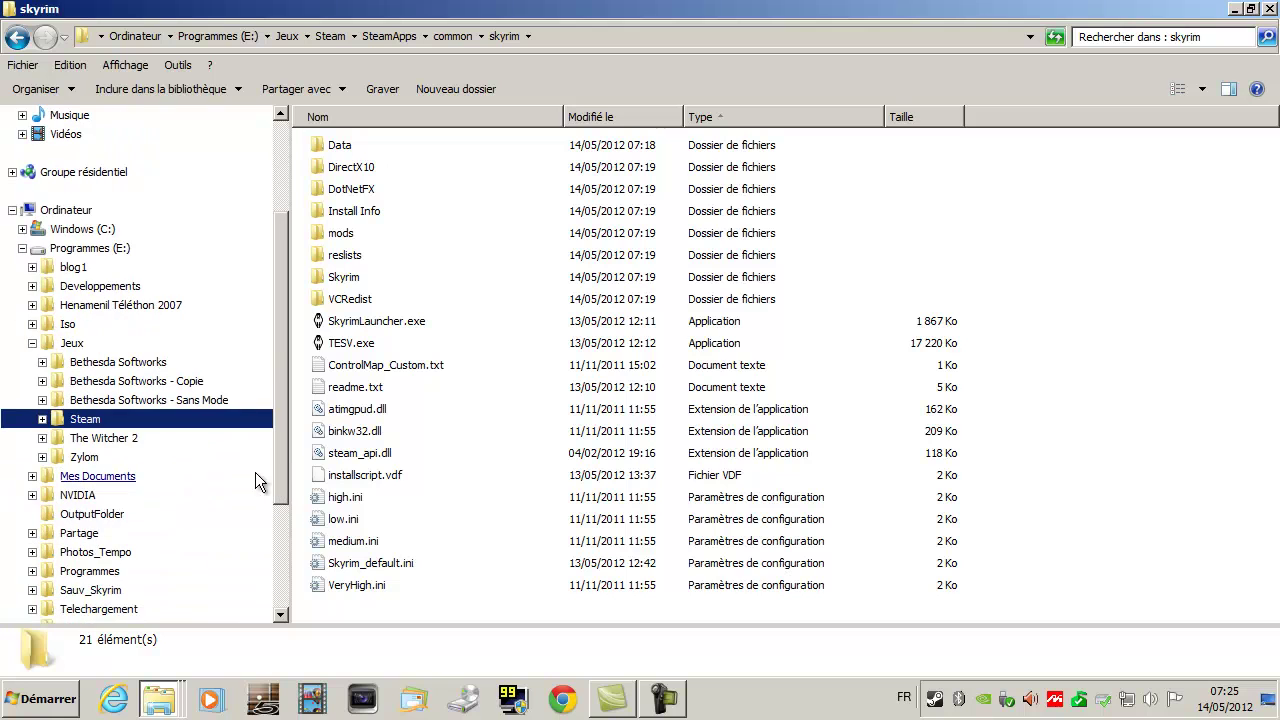
pyautogui.click(32, 343)
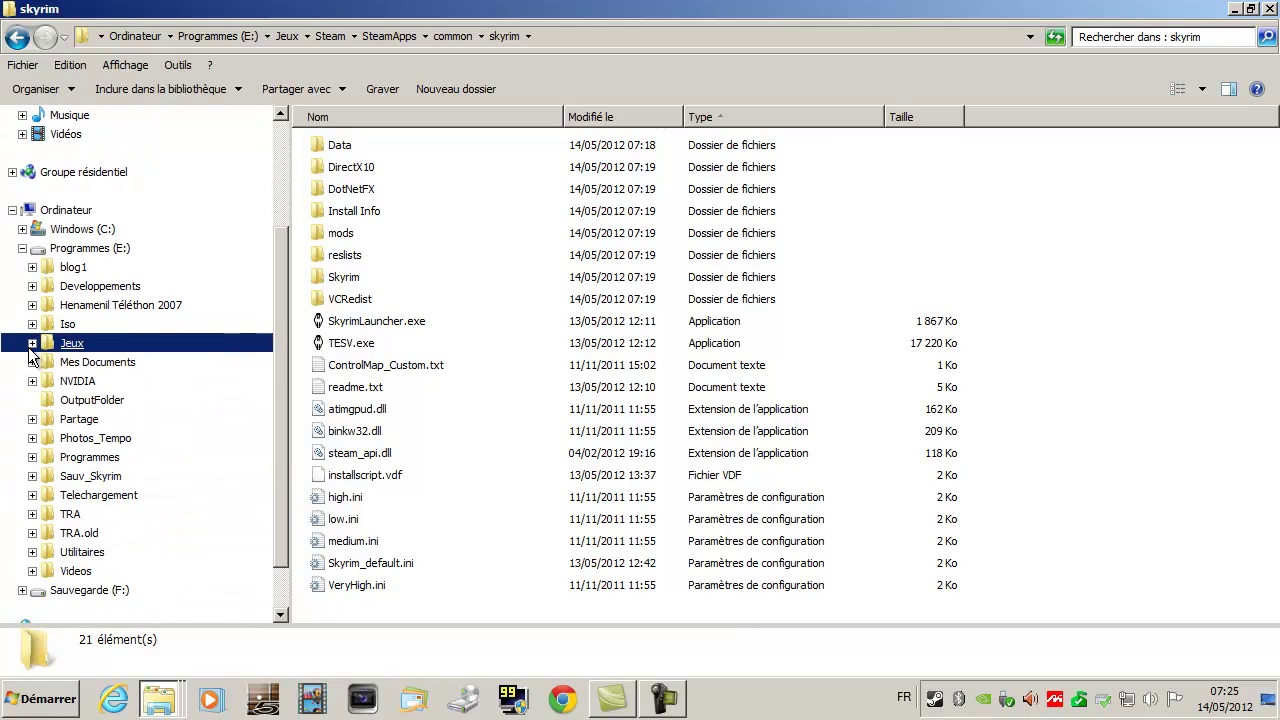
pyautogui.click(88, 477)
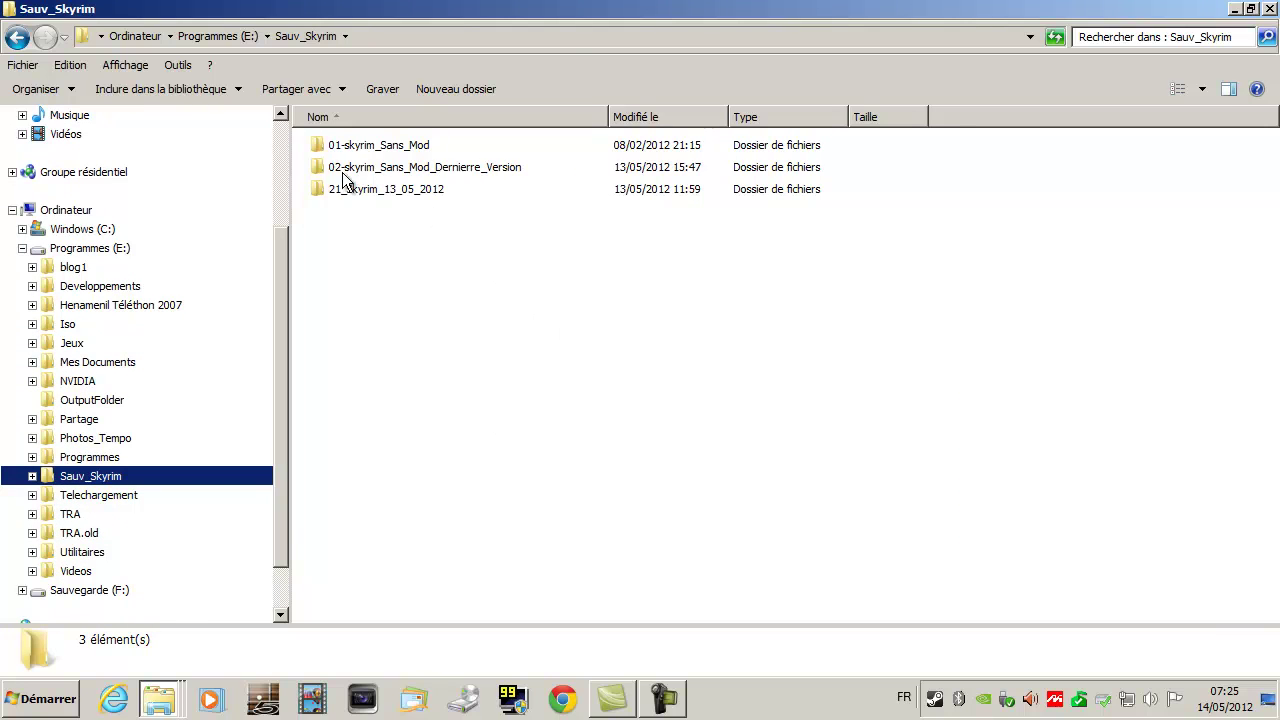
pyautogui.click(470, 170)
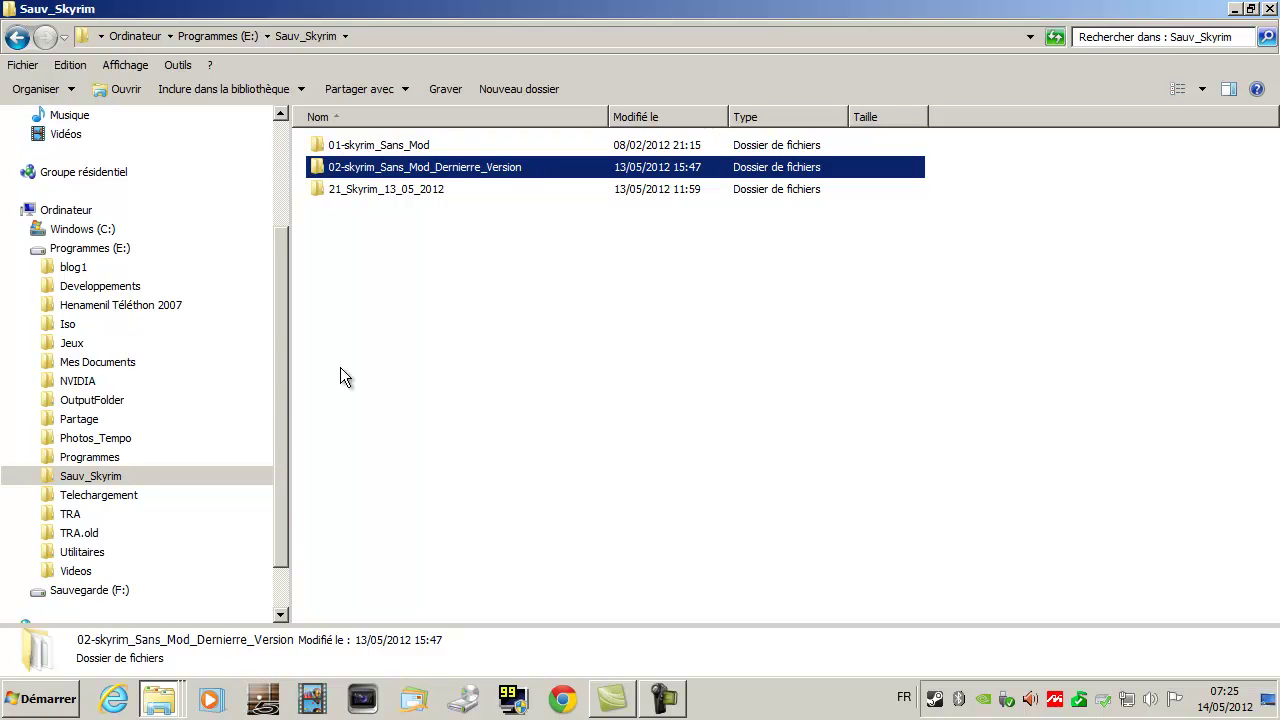
# - Collapse Programmes (E:) in the folder tree, view Windows (C:) and close the folder window
pyautogui.scroll(3, 280, 300)
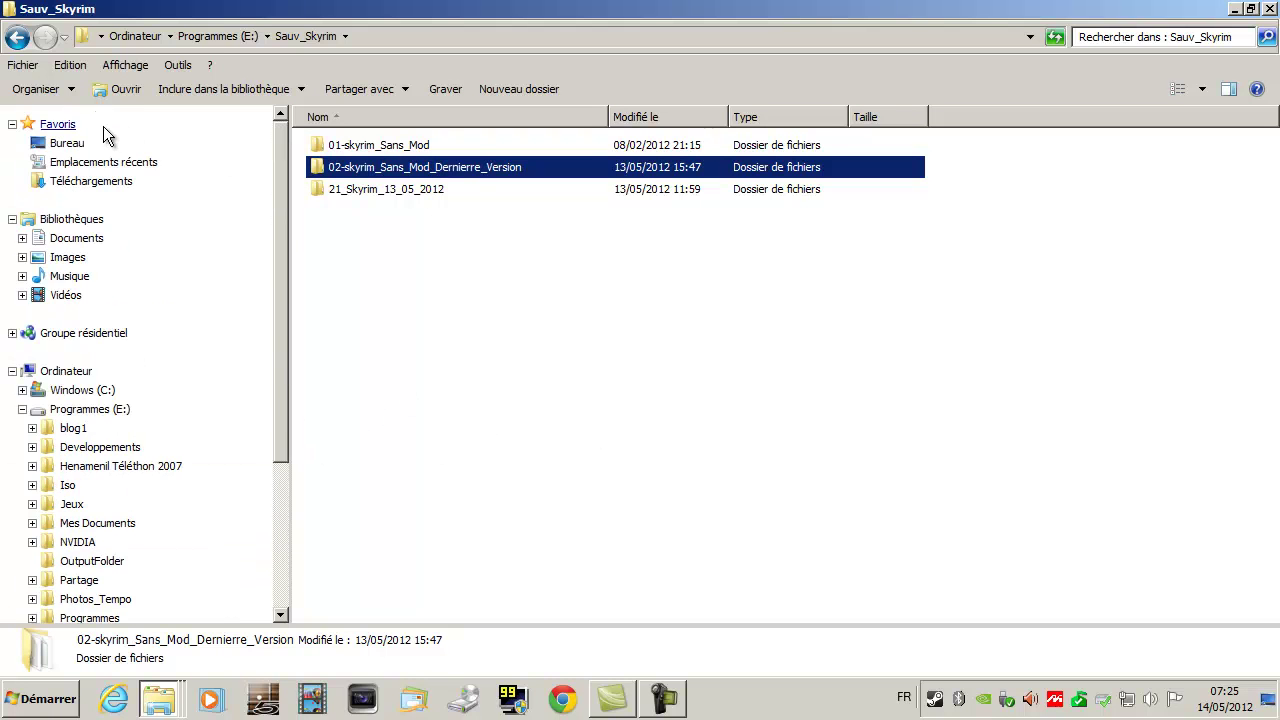
pyautogui.click(22, 409)
pyautogui.click(82, 390)
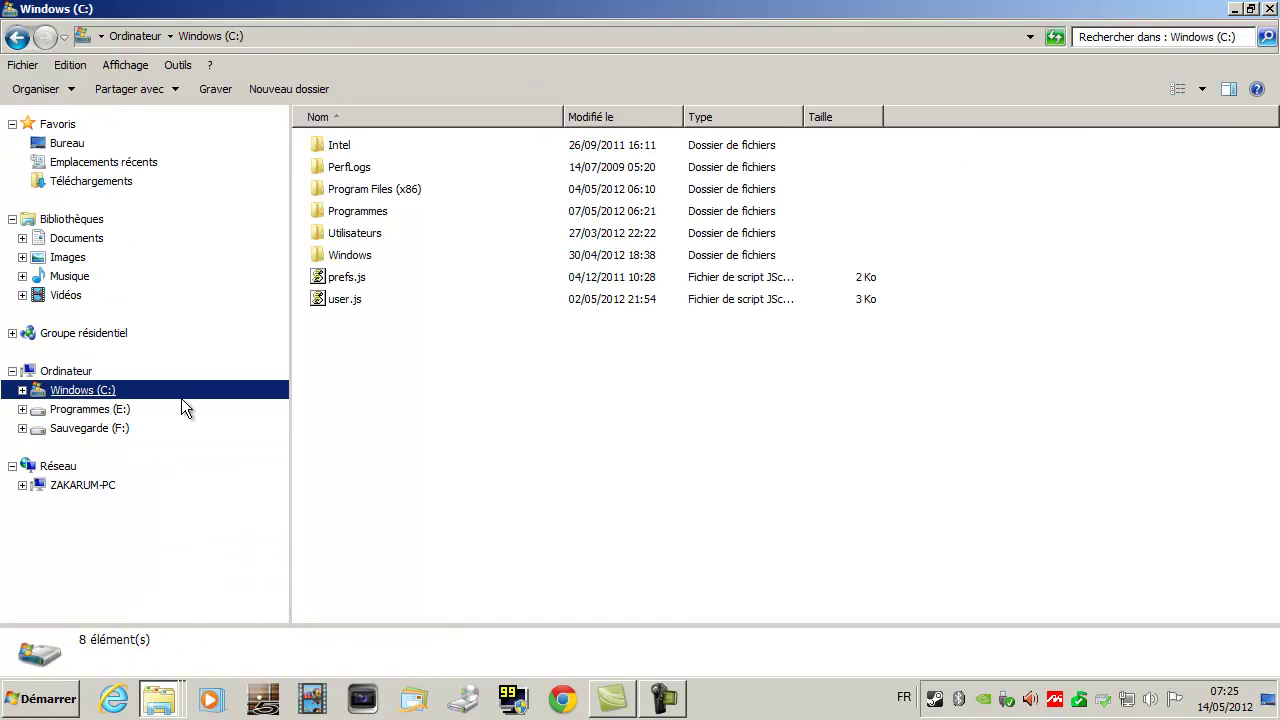
pyautogui.click(1270, 8)
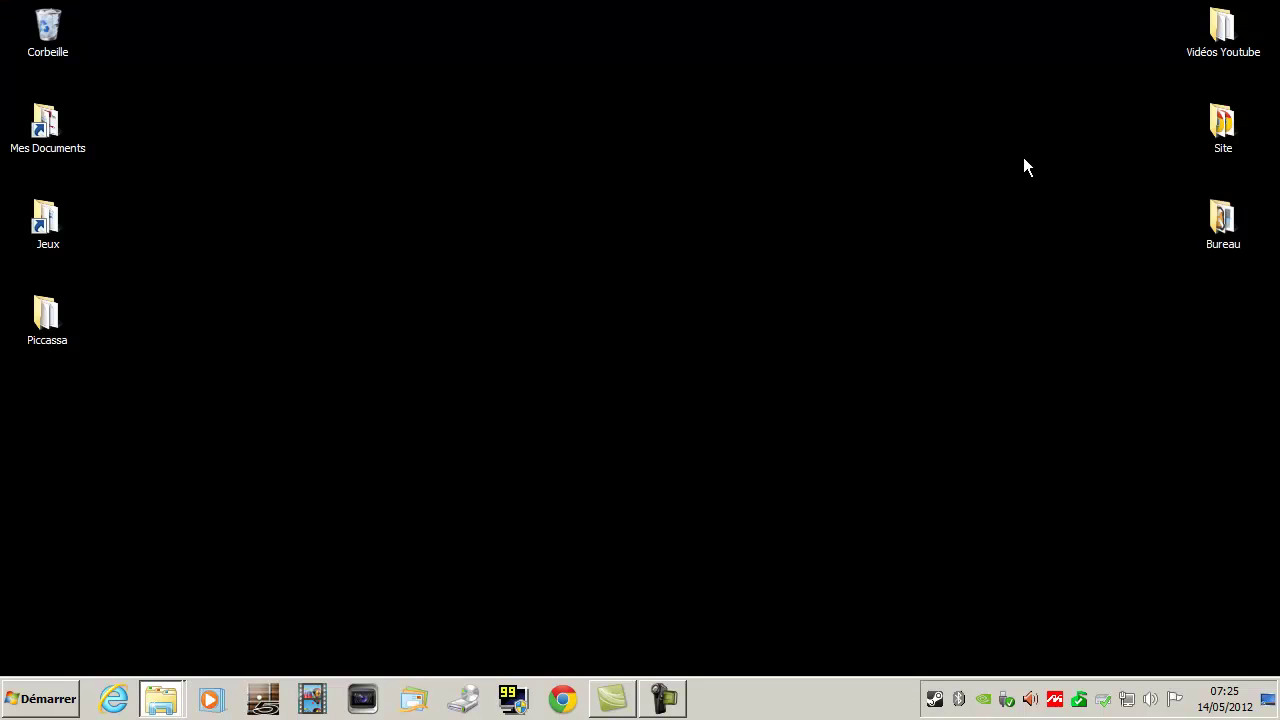
pyautogui.click(656, 706)
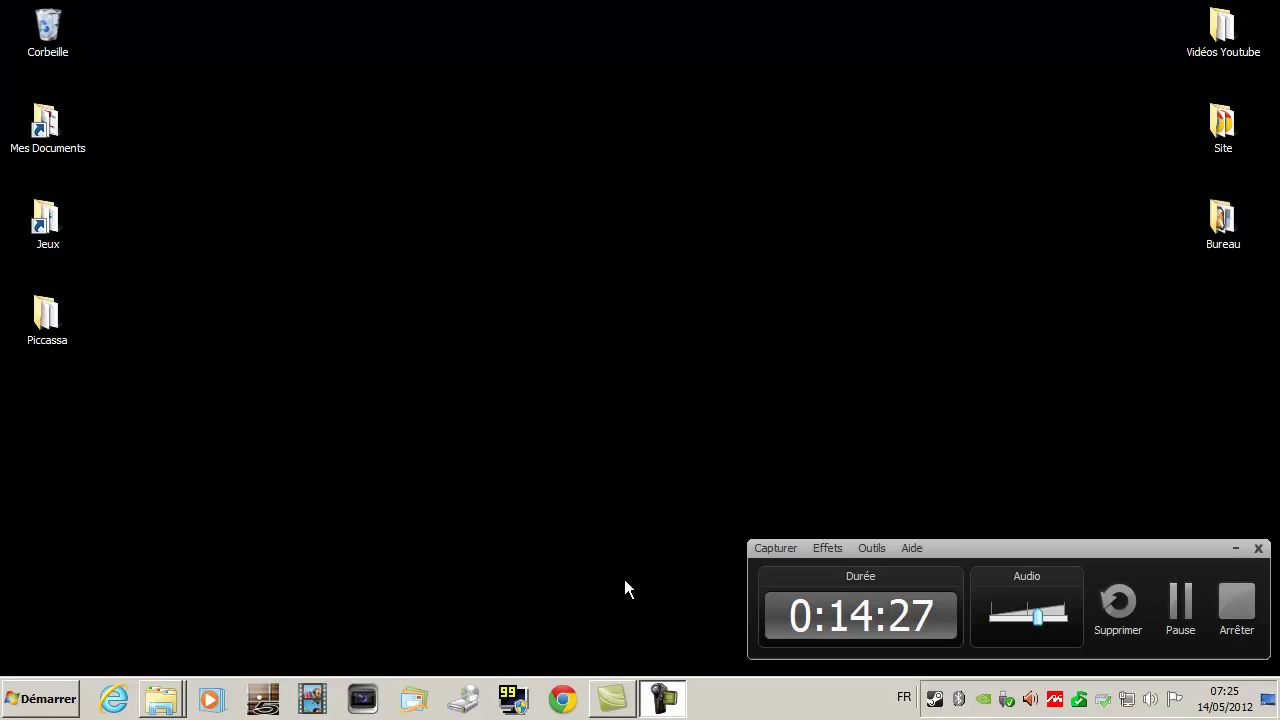